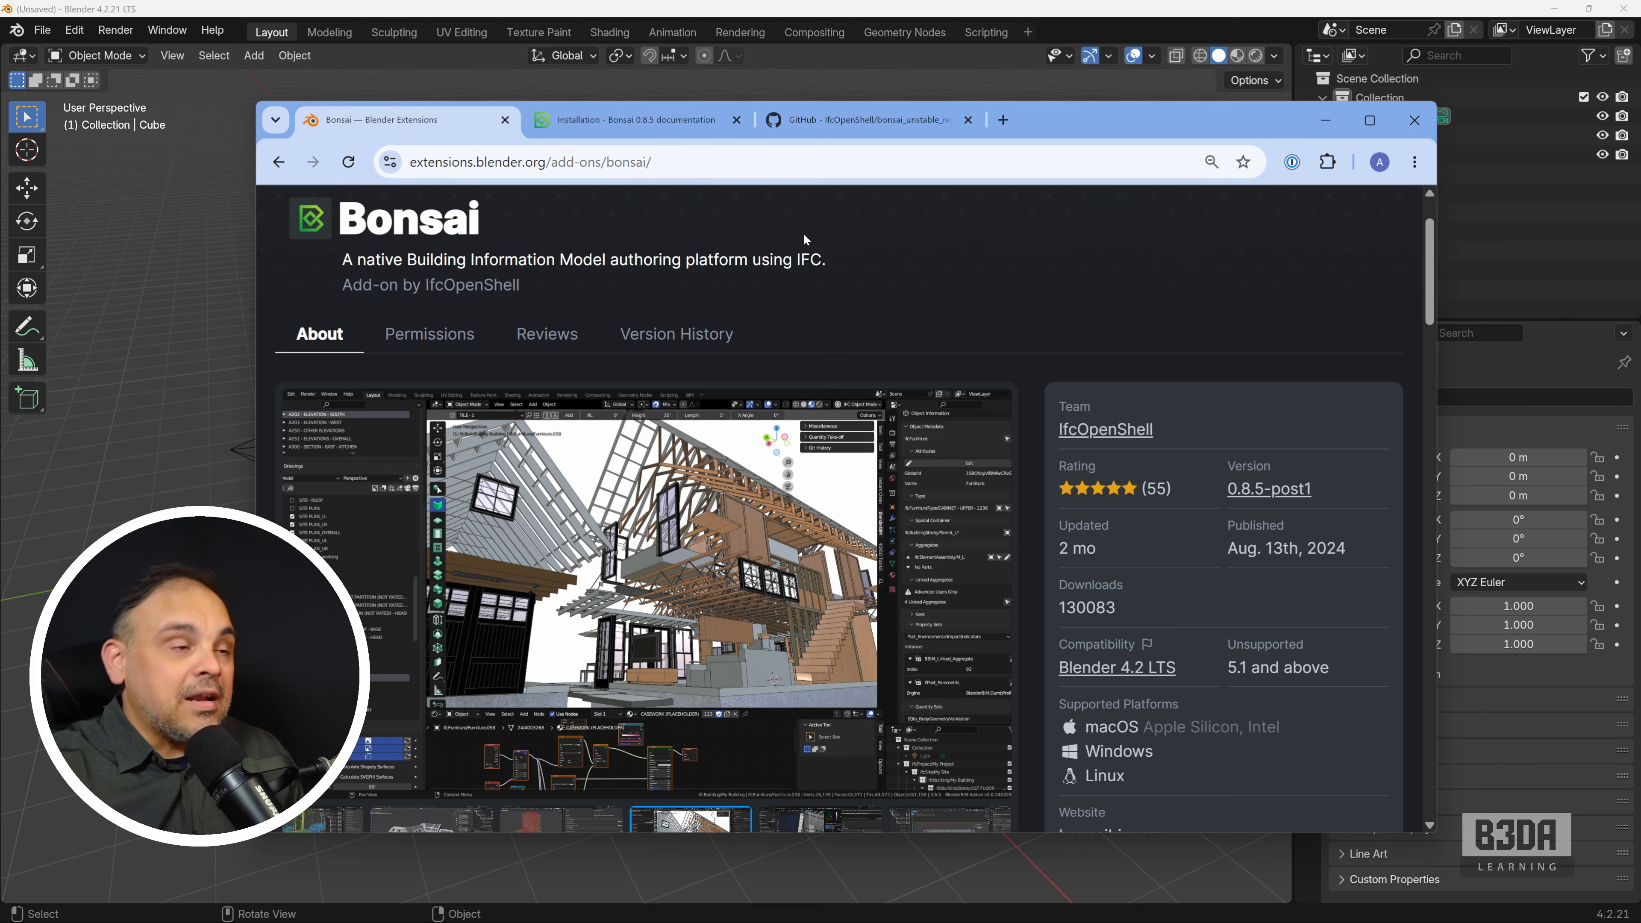
- Read the unstable installation instructions in the Bonsai documentation, as far as the Bonsai Unstable Repository link
click(665, 123)
scroll(825, 315, up, 15)
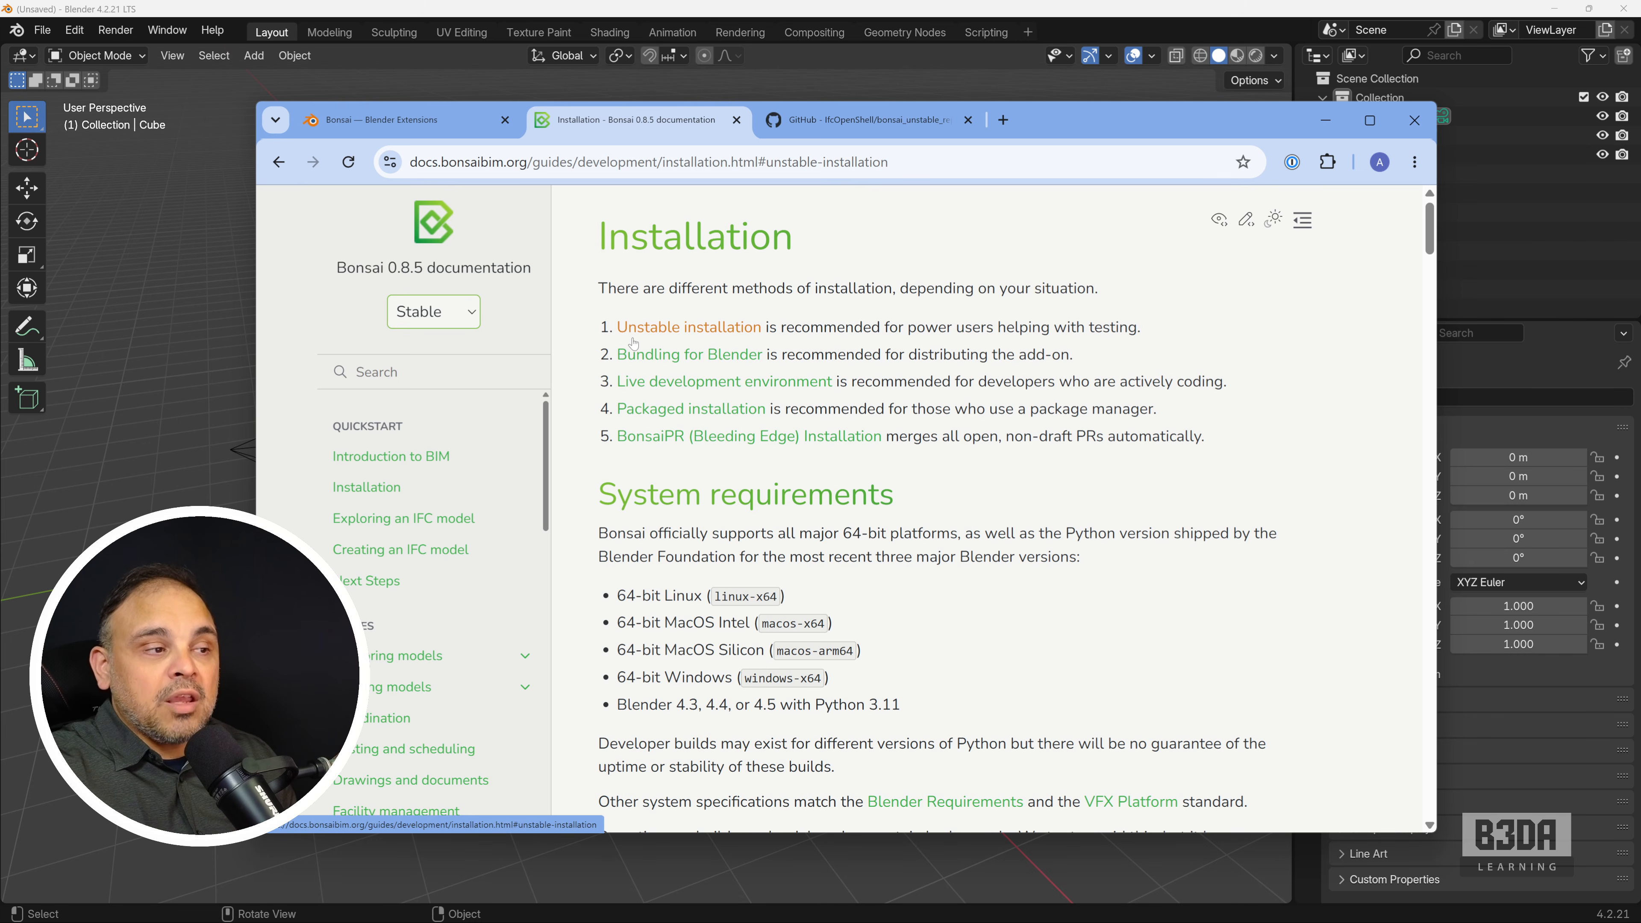
click(716, 333)
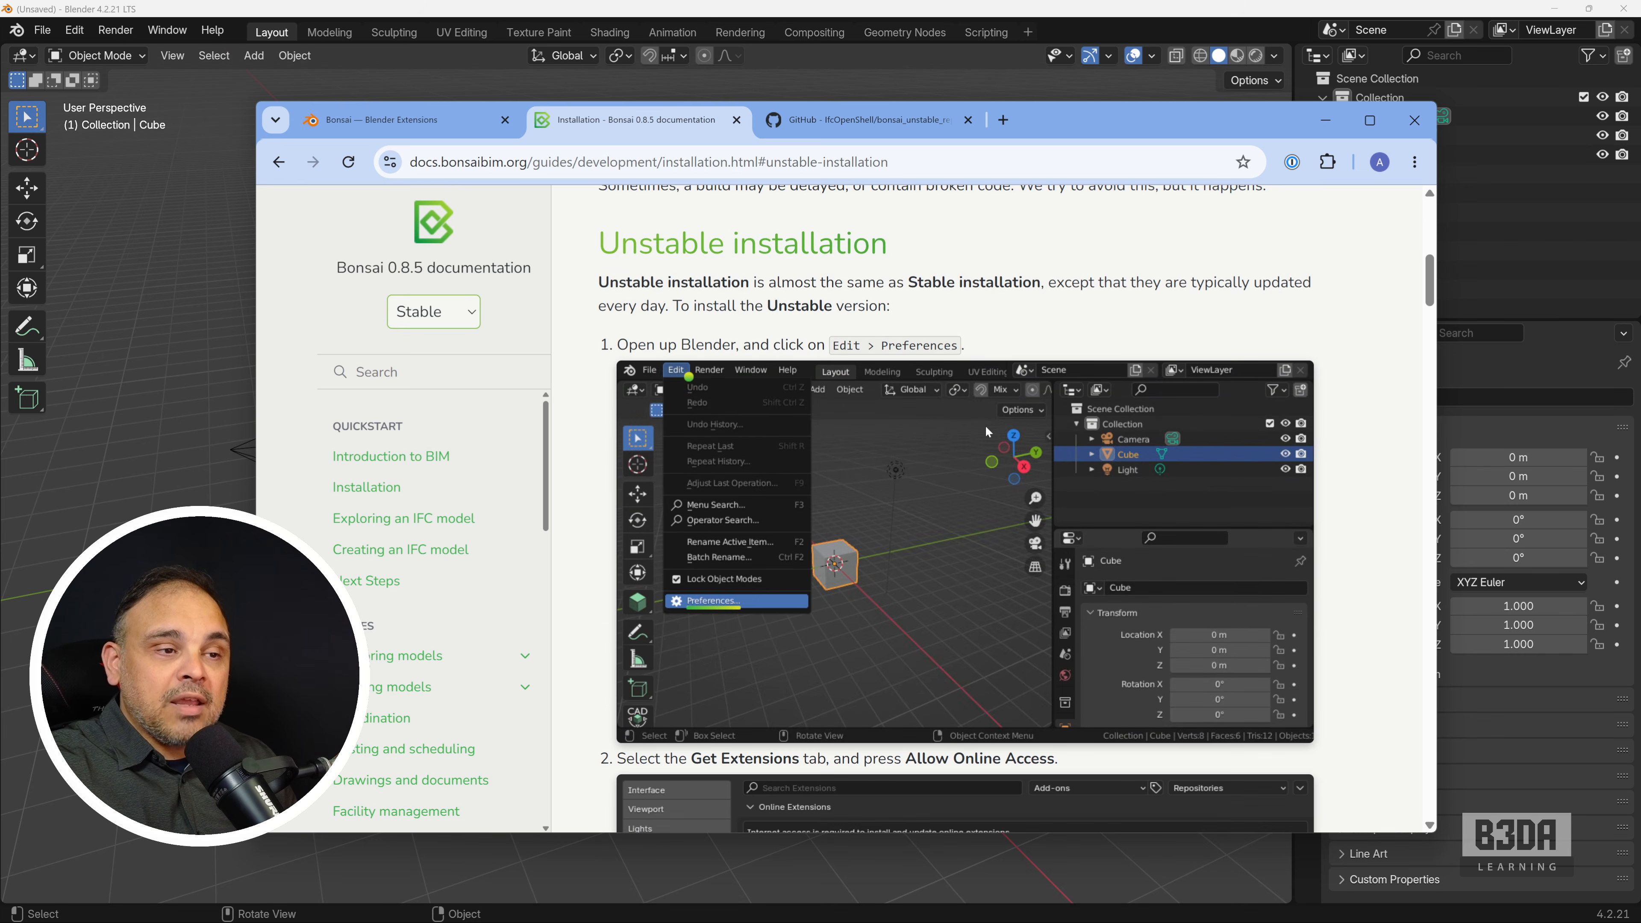
scroll(1031, 407, down, 8)
scroll(1032, 413, down, 7)
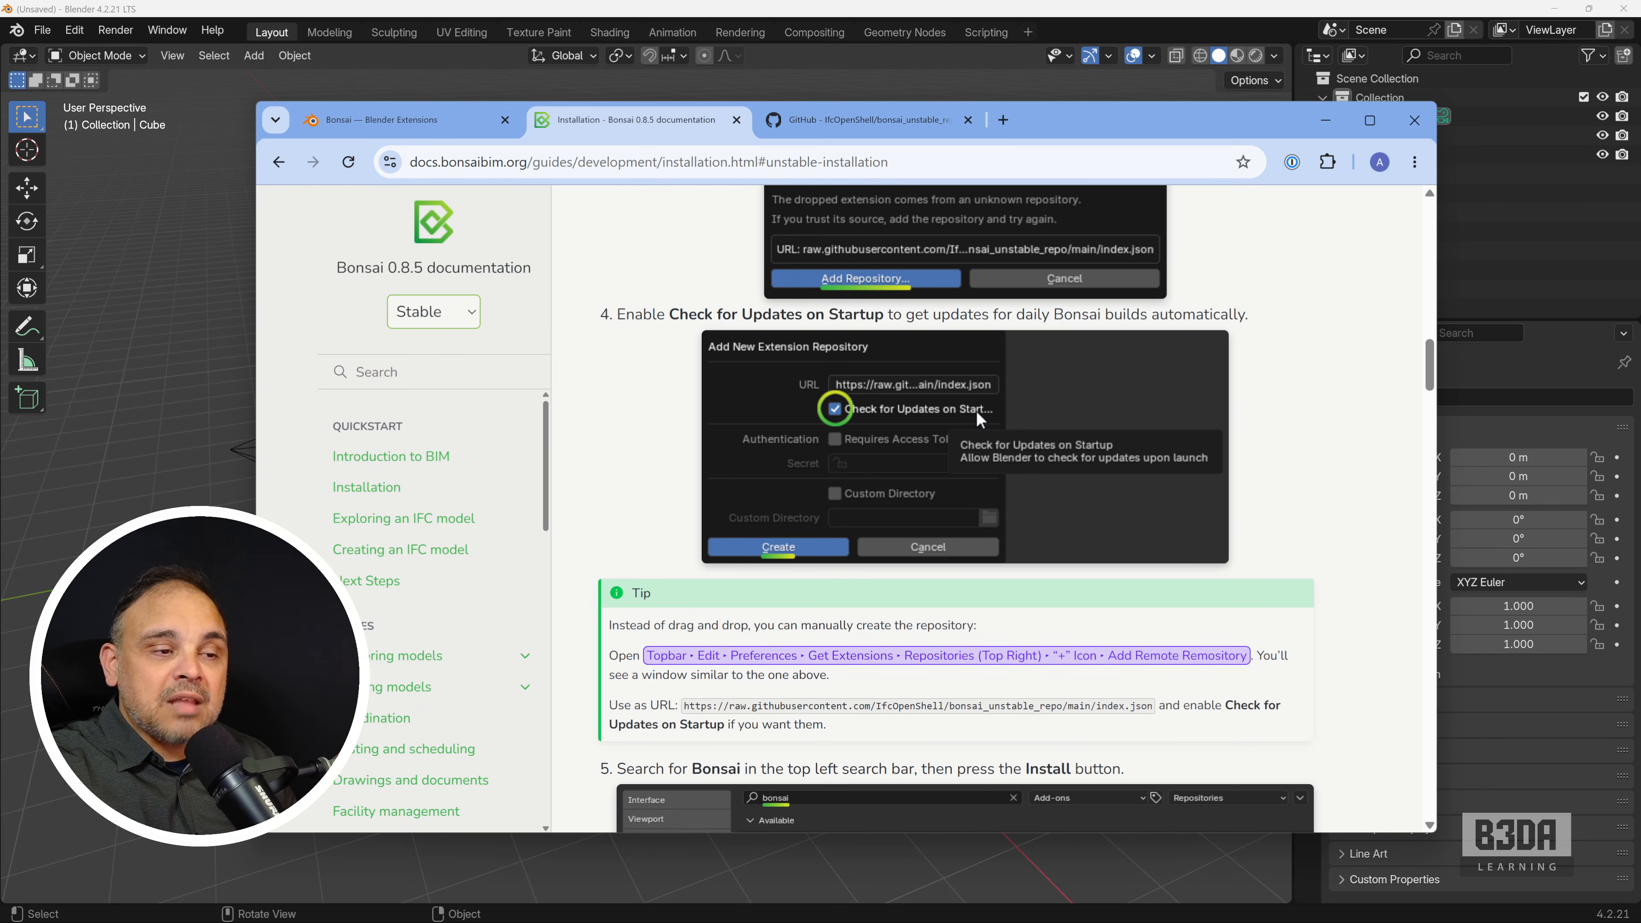
scroll(1035, 416, up, 3)
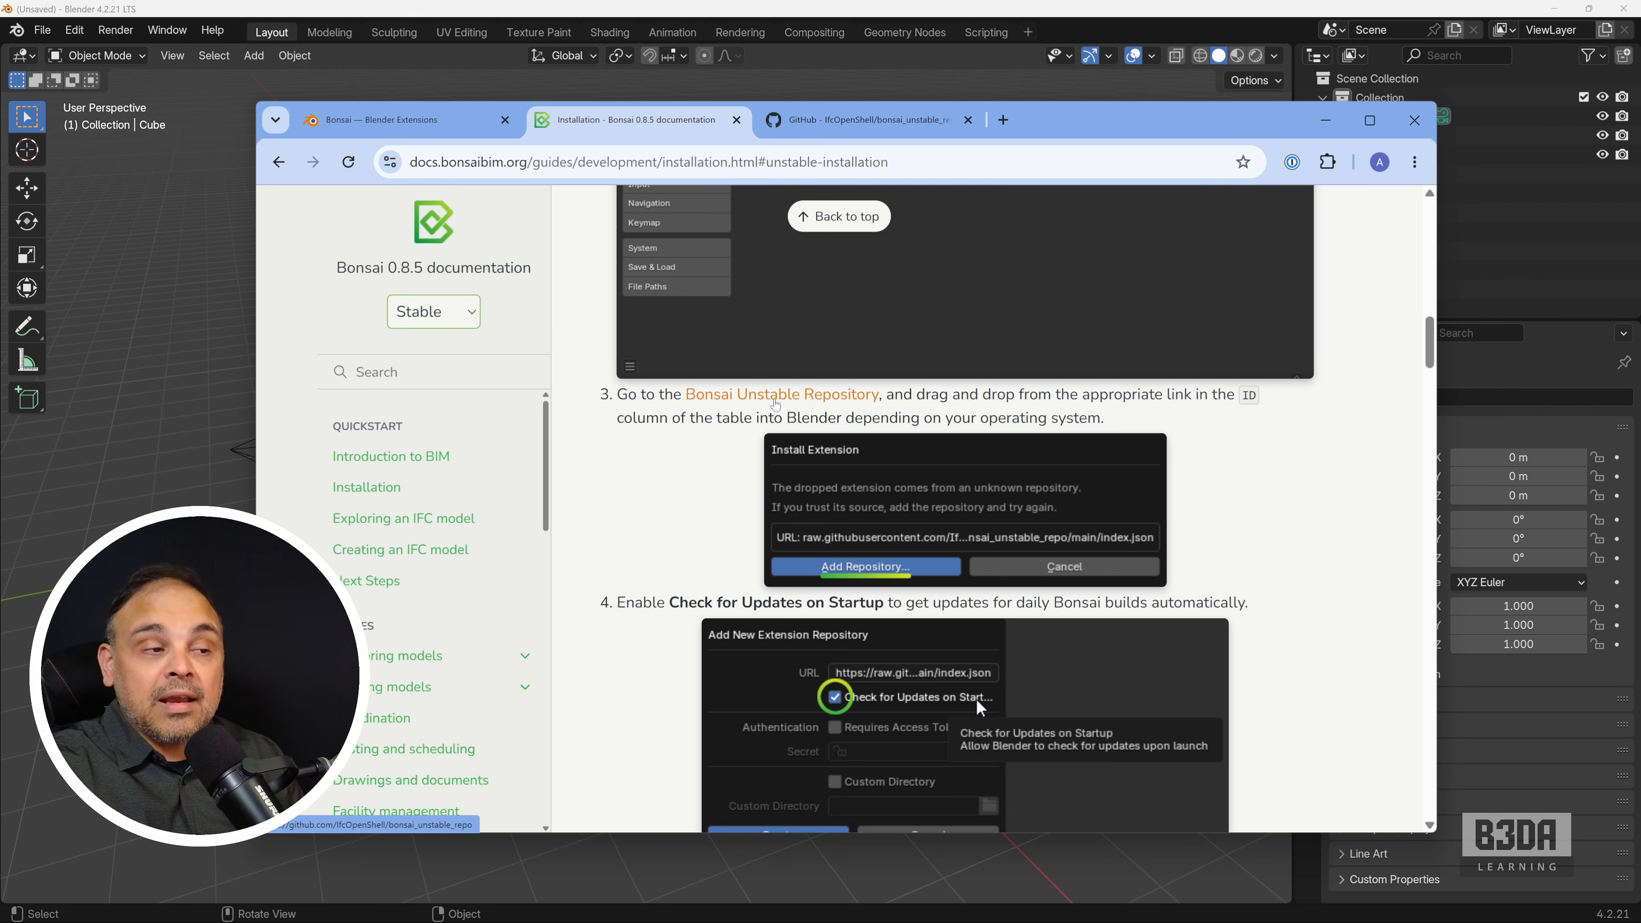
- From the bonsai_unstable_repo readme on GitHub, drop the windows-x64 build bonsai-0.8.6-alpha260630 into Blender's 3D viewport
click(895, 121)
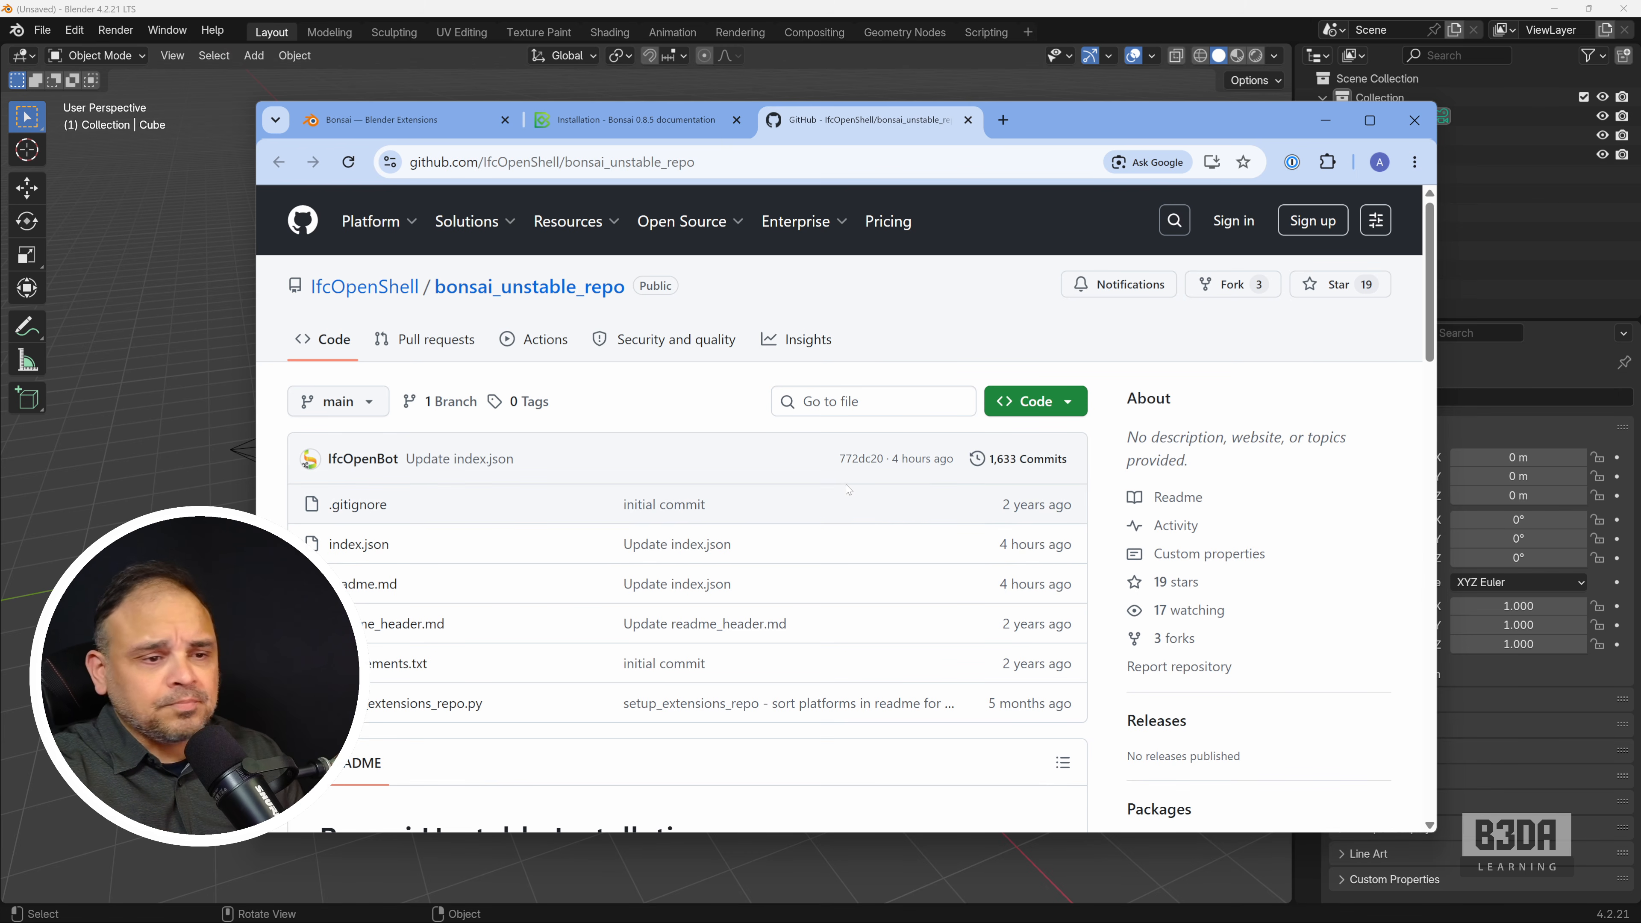
scroll(851, 446, down, 1)
scroll(851, 451, down, 15)
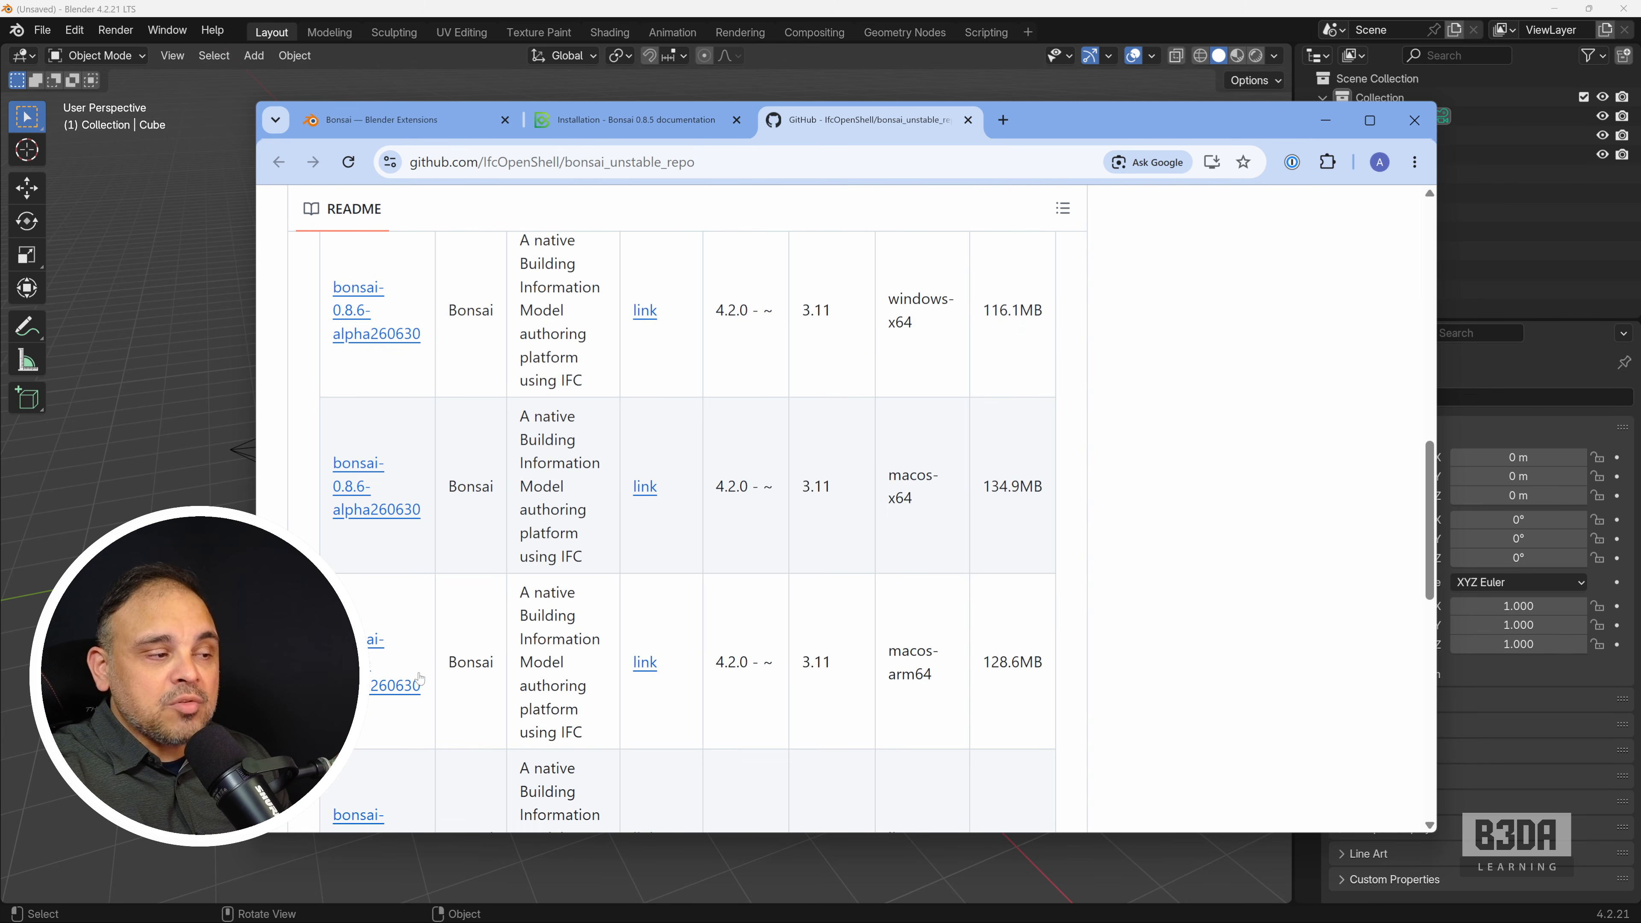
scroll(777, 450, up, 1)
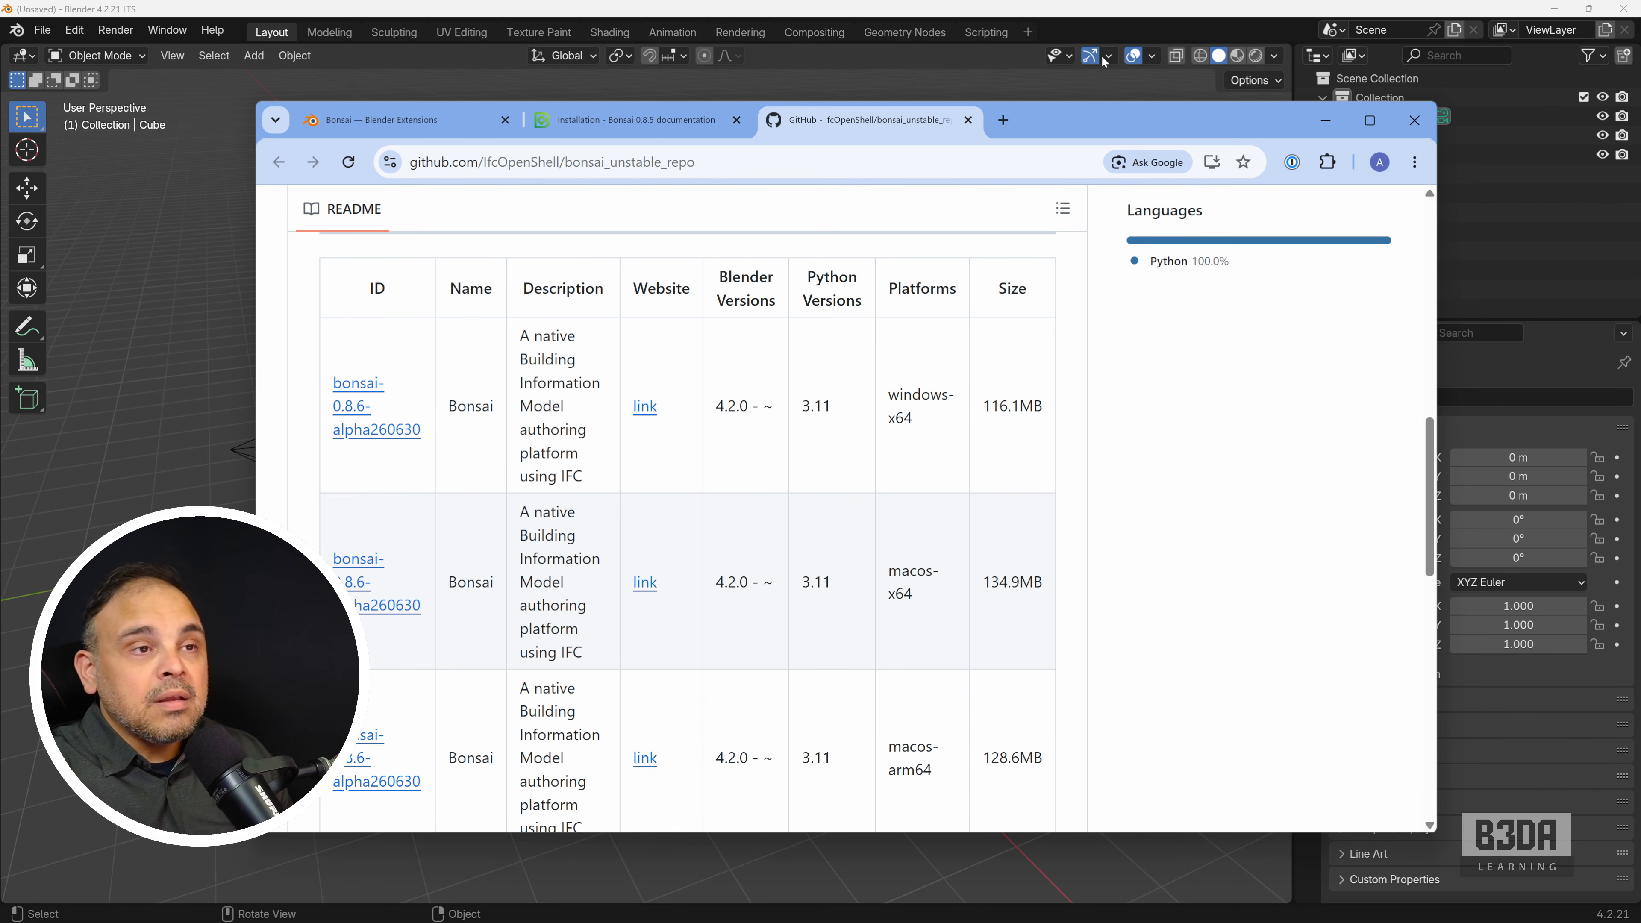
drag(1086, 122, 1609, 140)
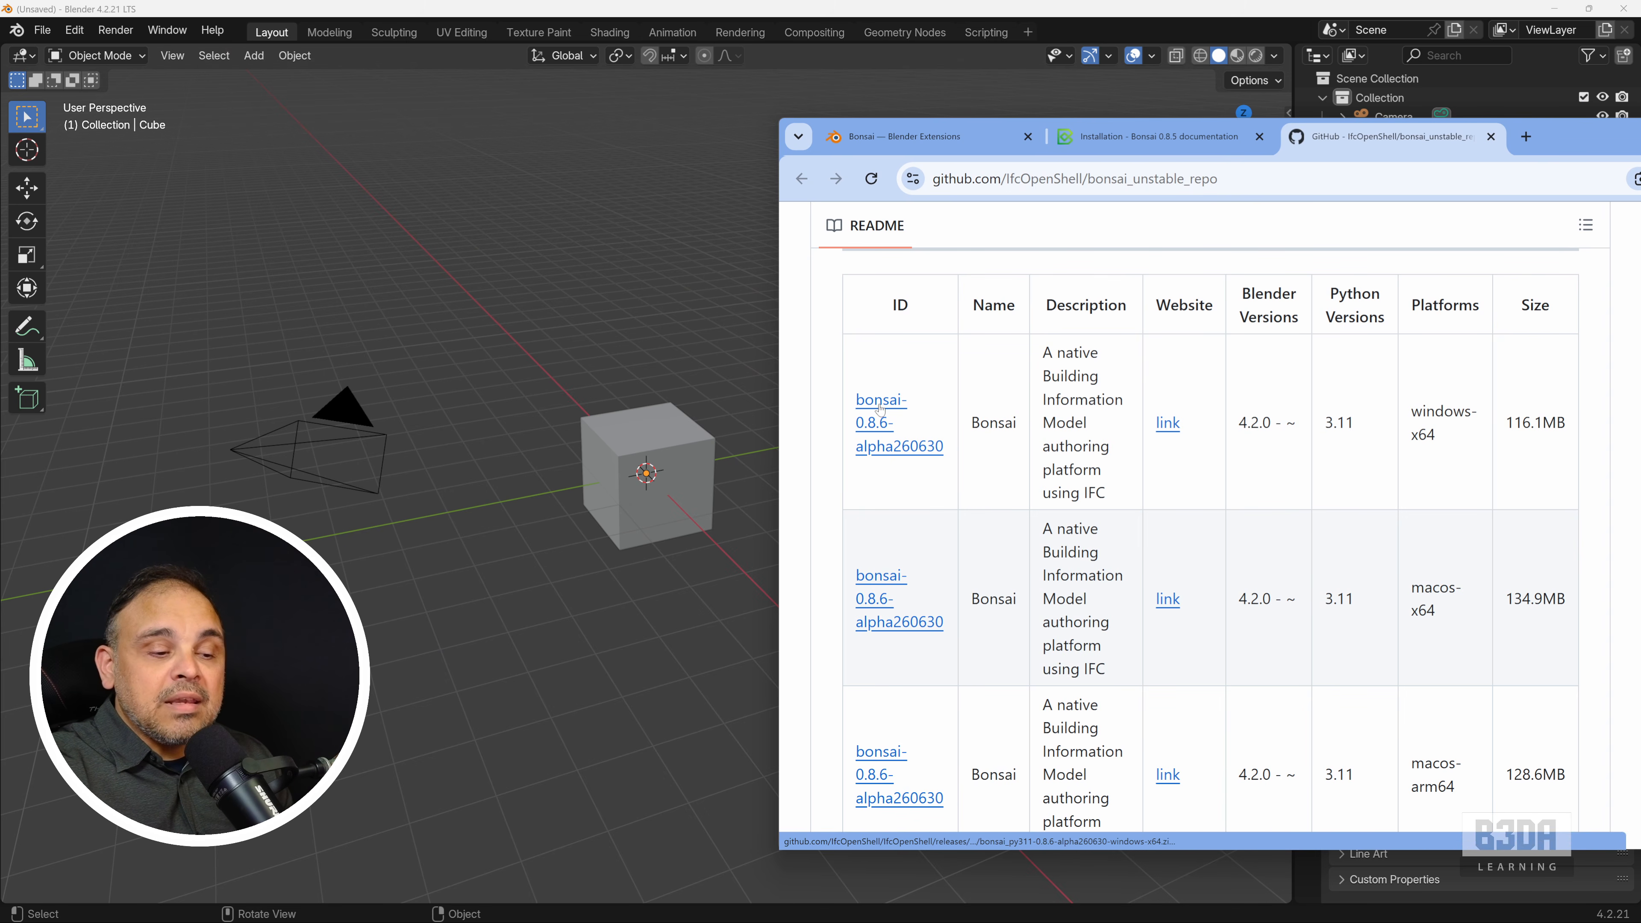
drag(715, 303, 714, 300)
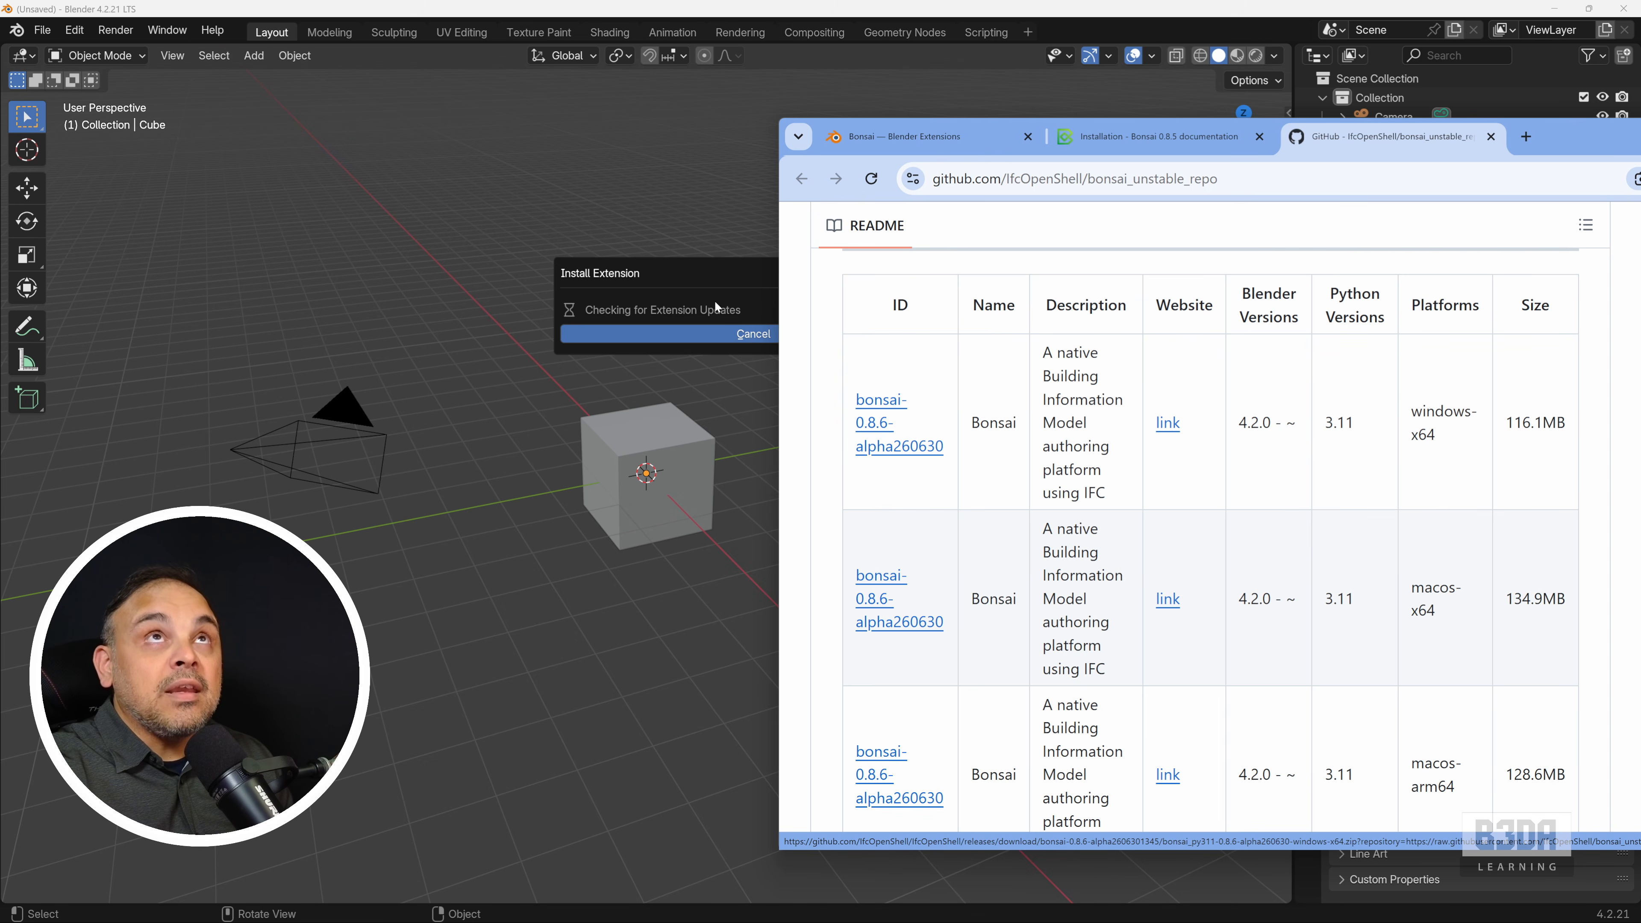
click(724, 270)
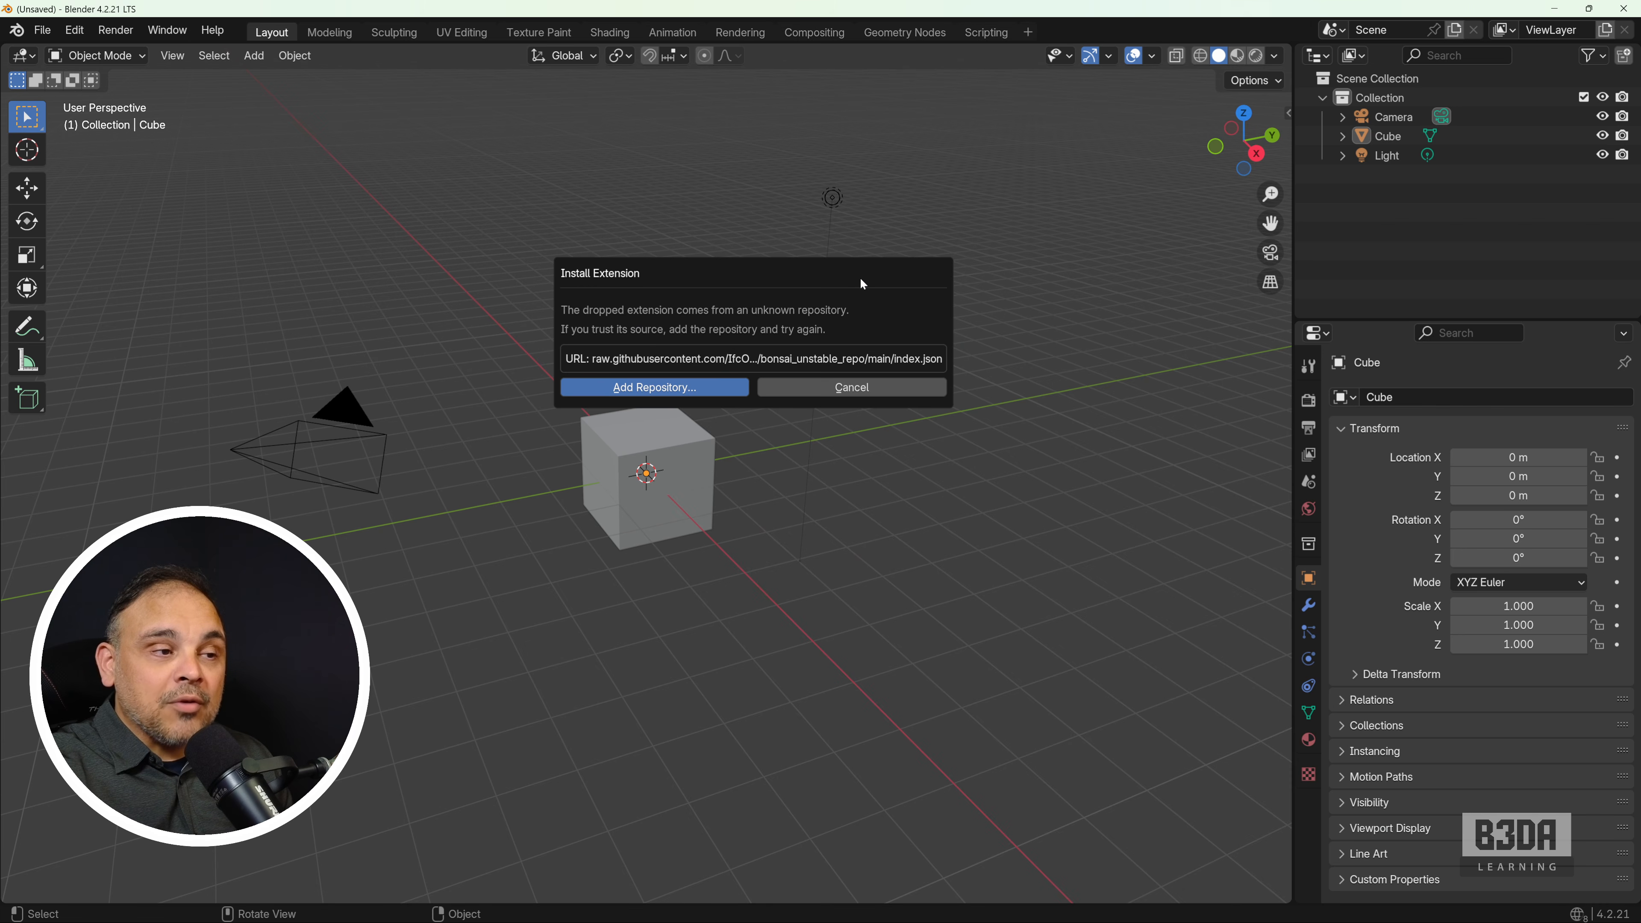
- Add the dropped extension's source as a new extension repository with Check for Updates on Startup enabled
click(641, 388)
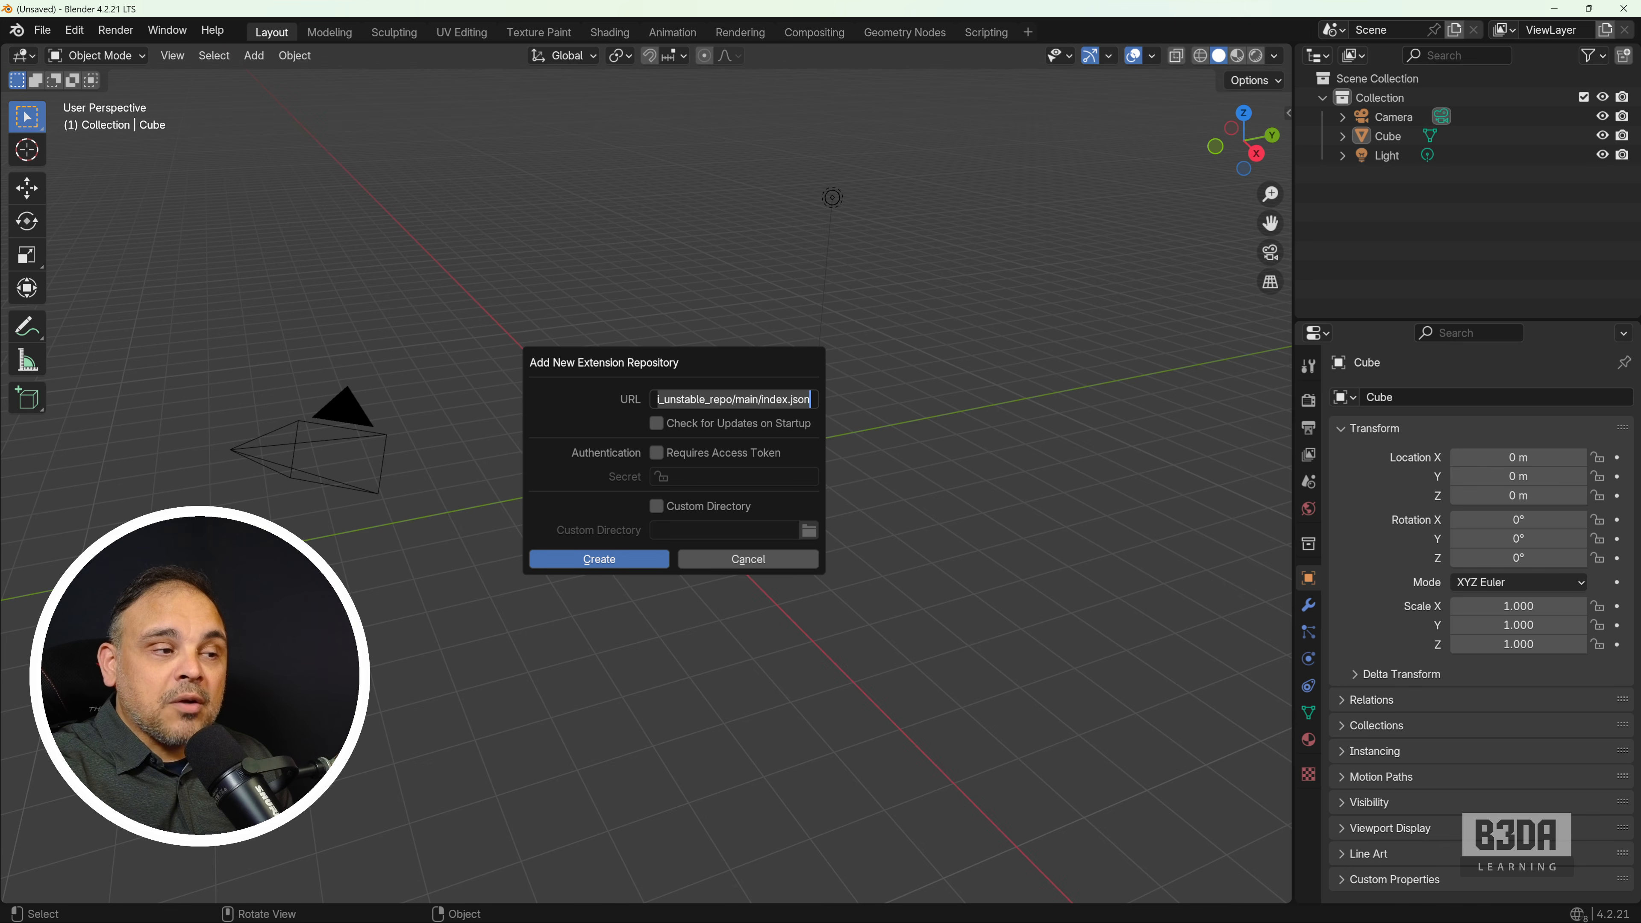
click(657, 424)
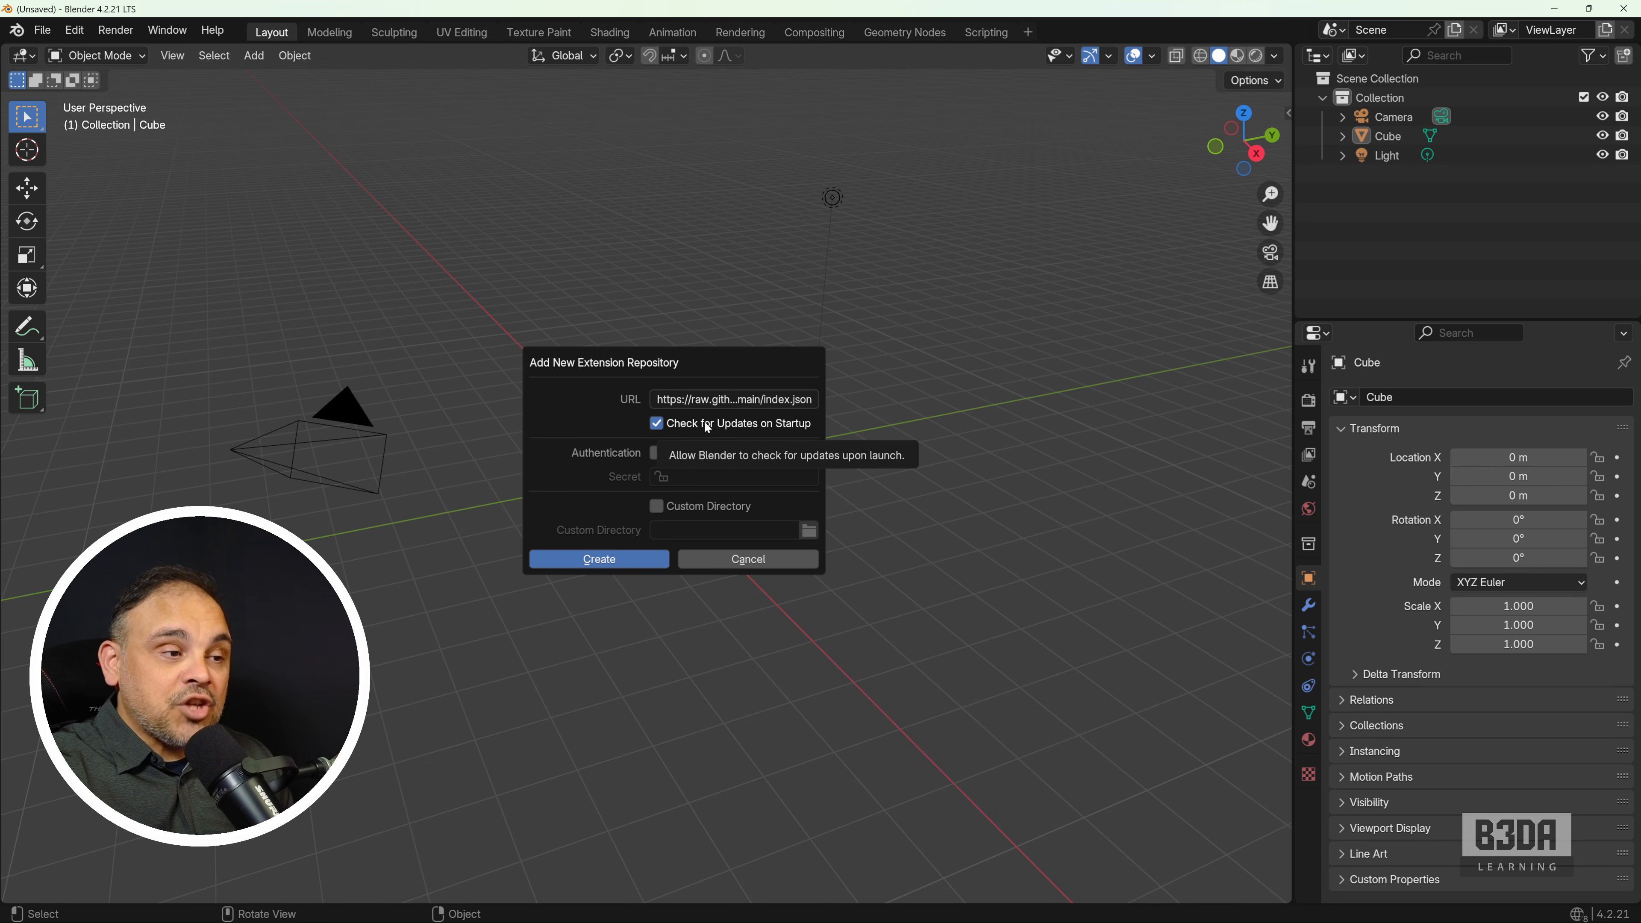
click(600, 560)
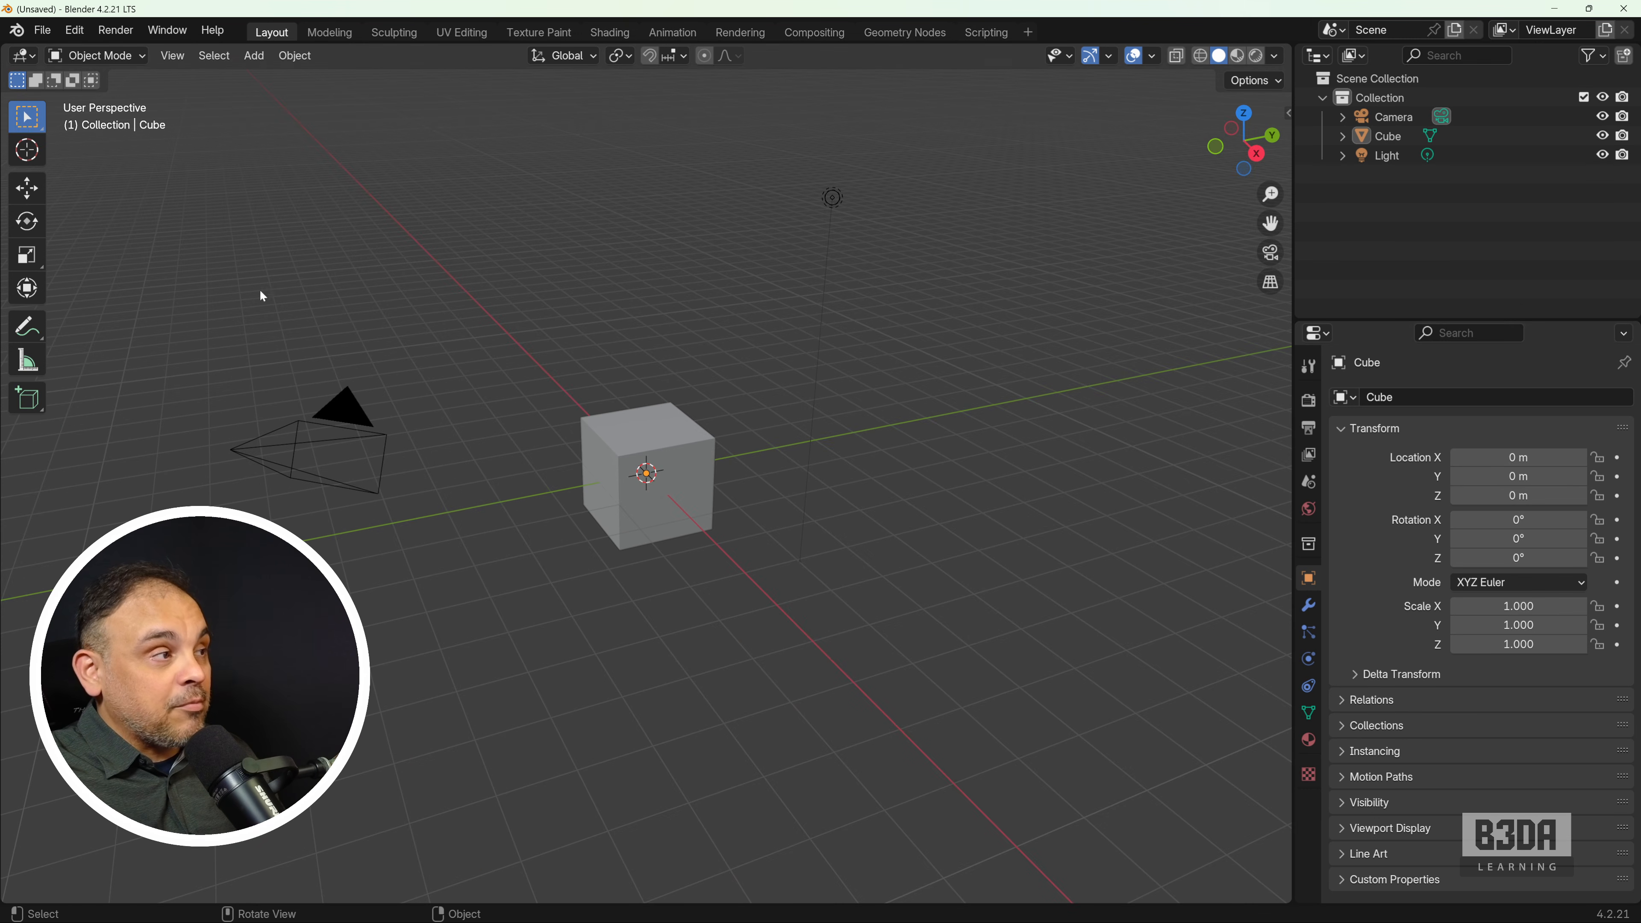
- Open the extension preferences and inspect the removal options for the raw.githubusercontent.com repository
click(75, 30)
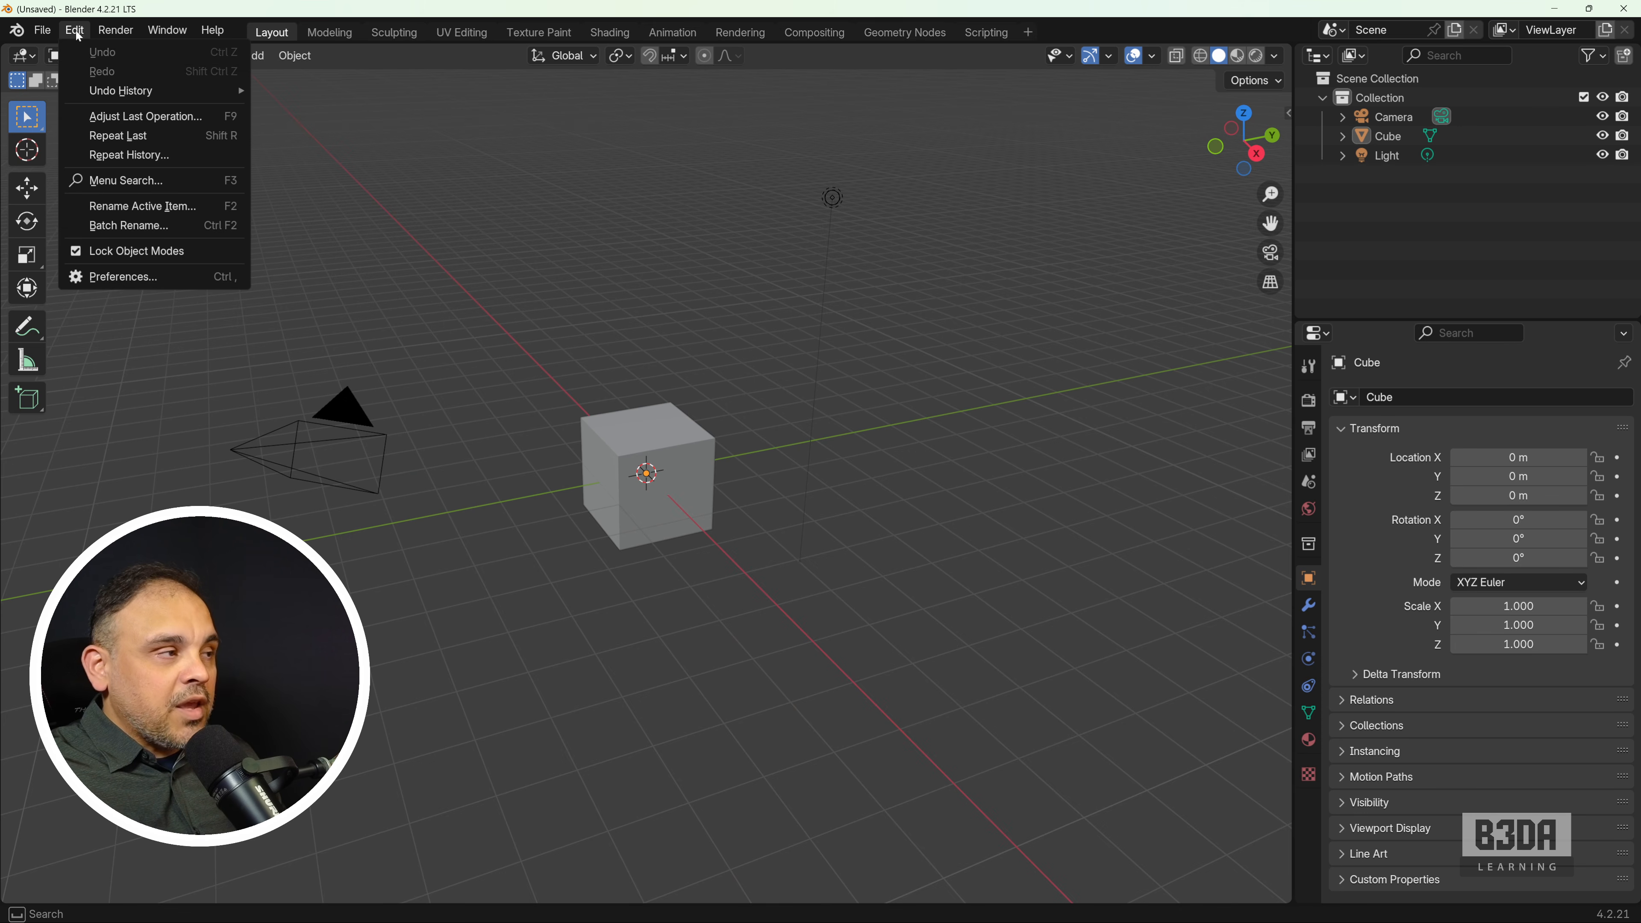
click(187, 278)
drag(375, 21, 903, 163)
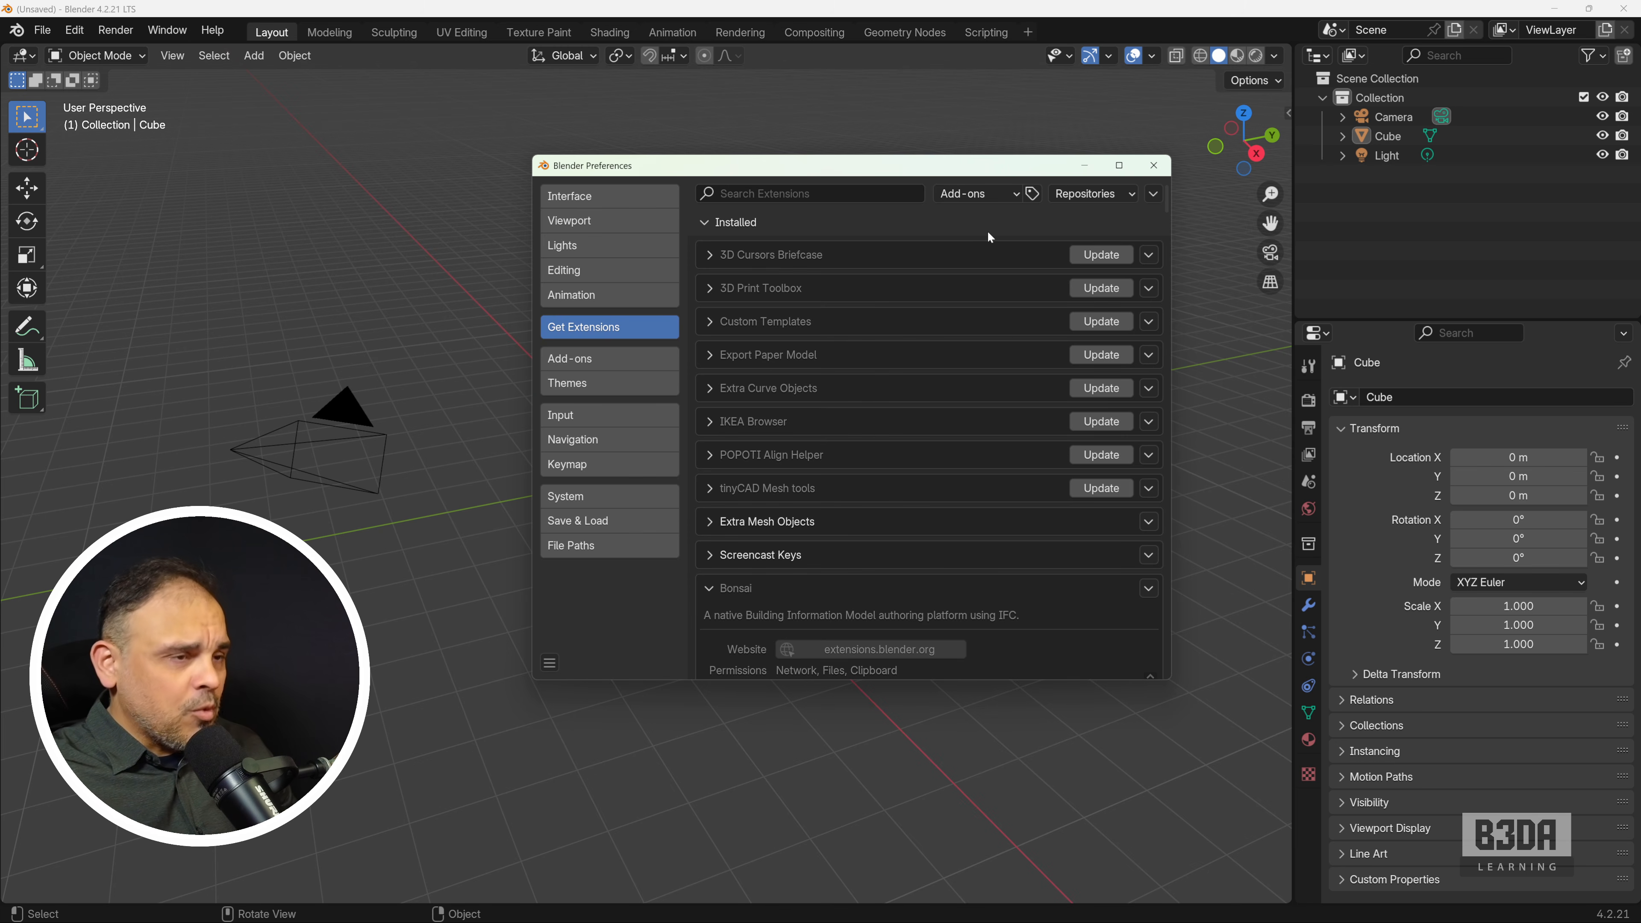
drag(924, 162, 880, 152)
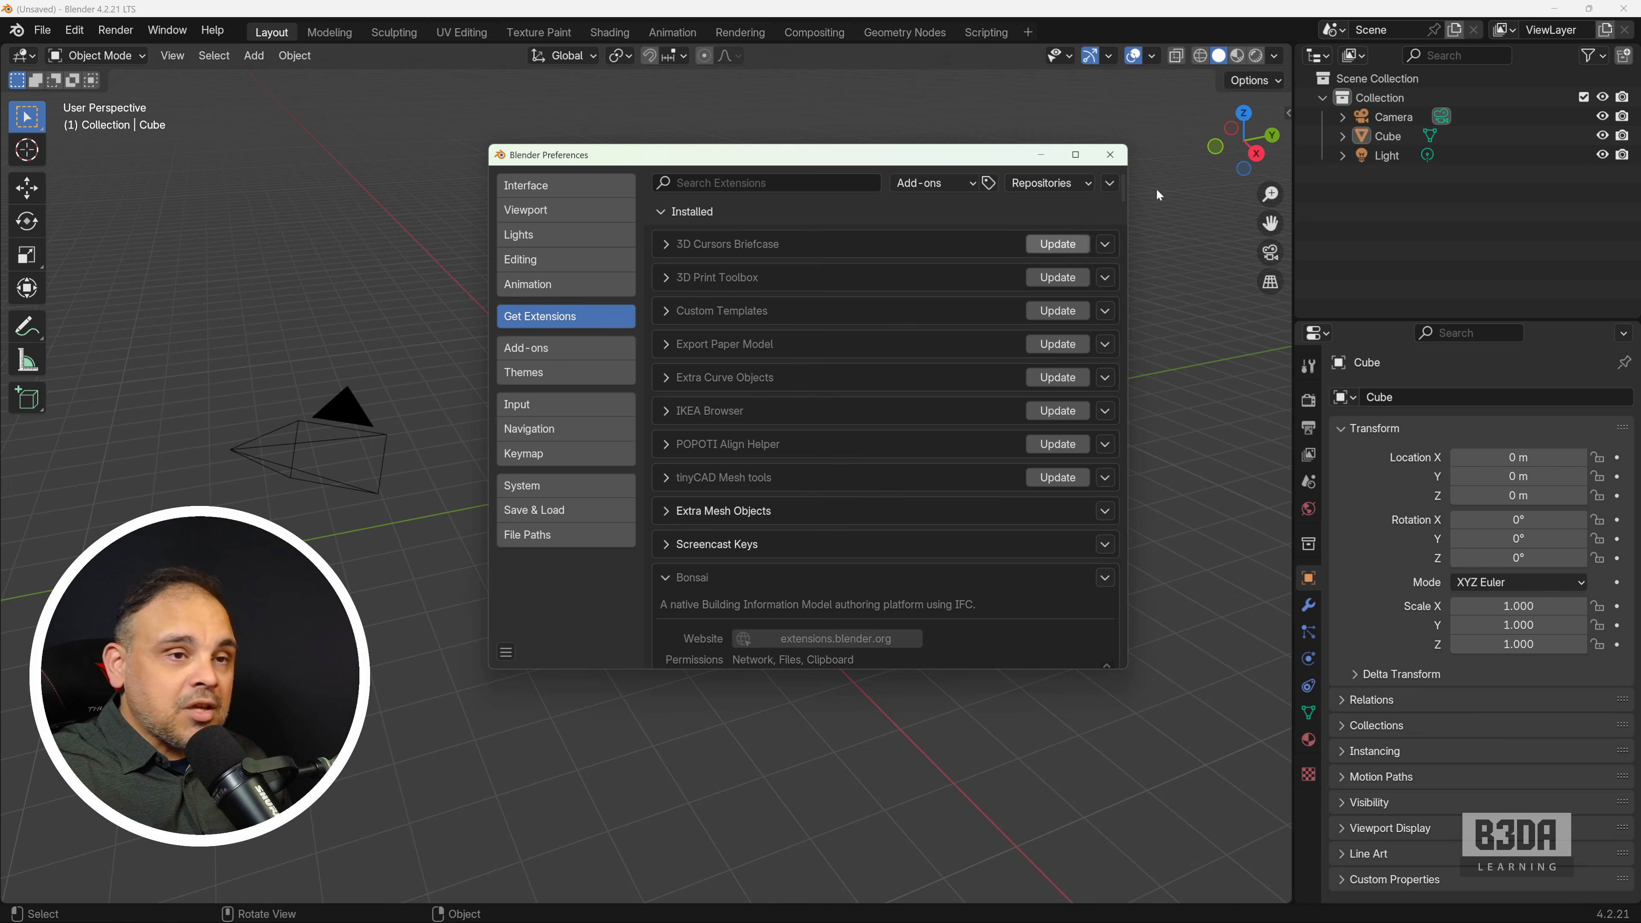
click(1078, 185)
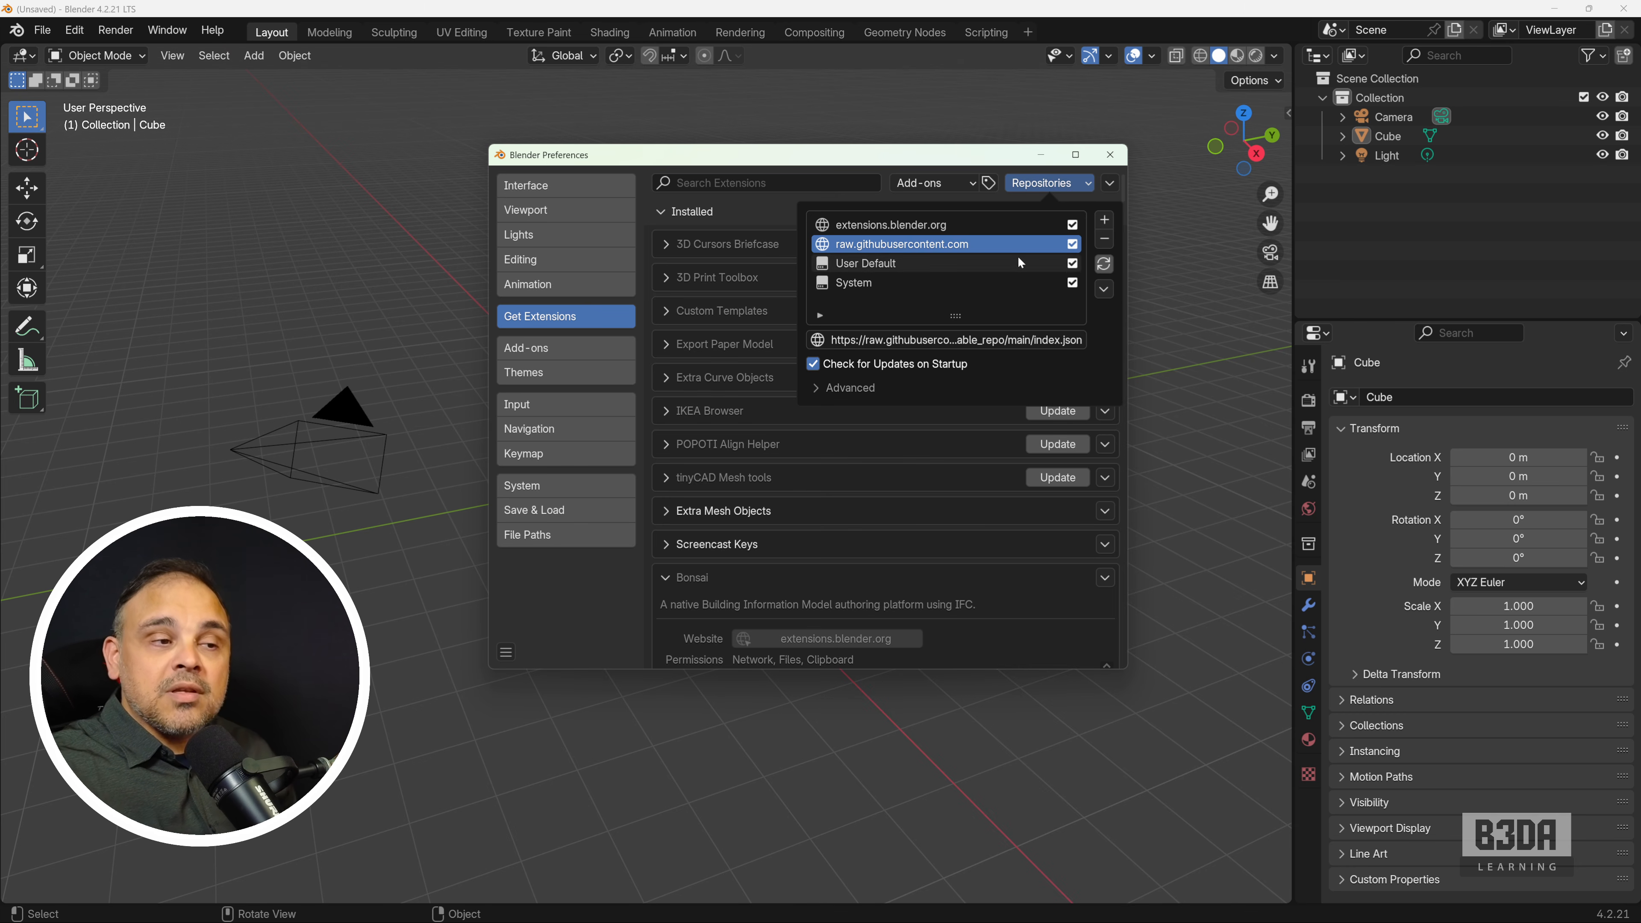
click(1105, 243)
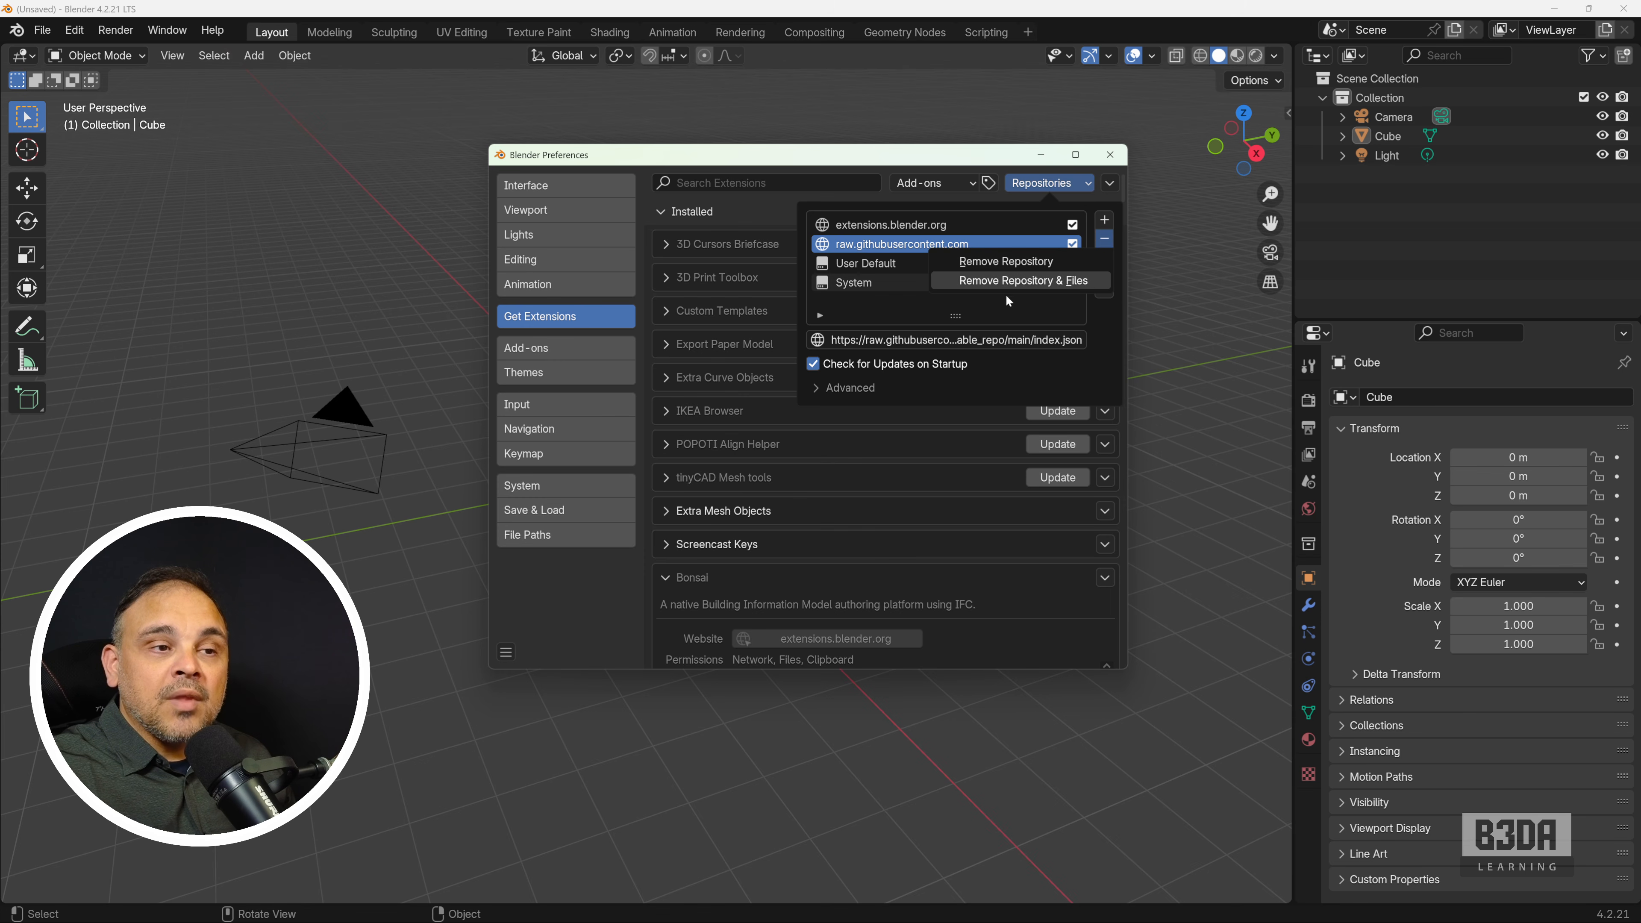
click(1029, 283)
- Search the extensions for "bonsai"
click(839, 183)
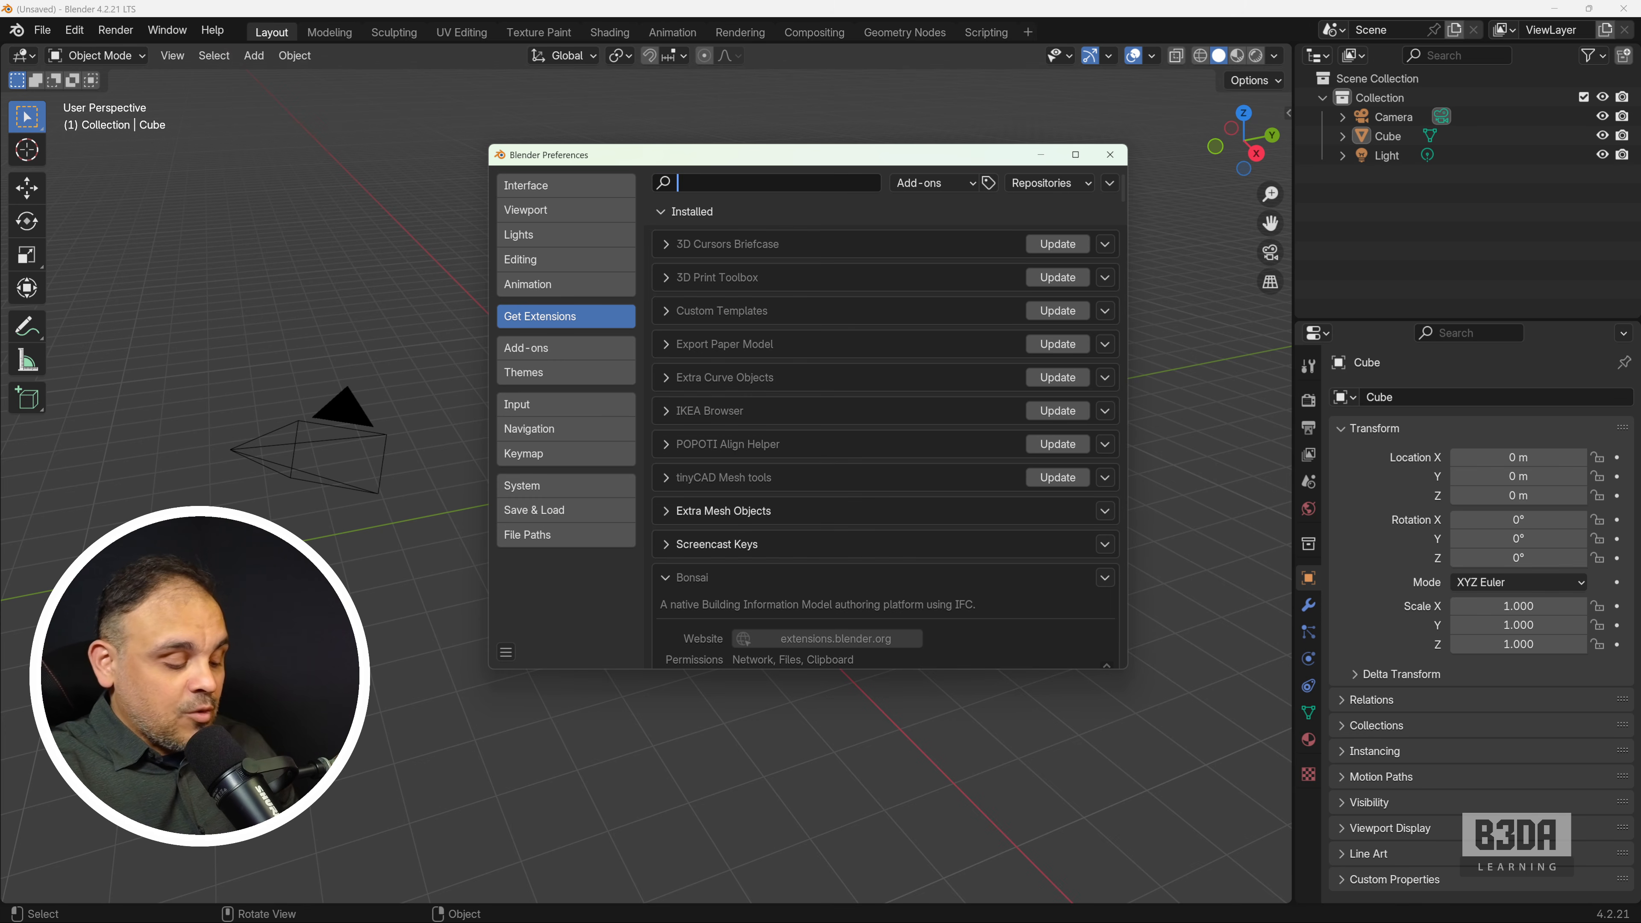
text(bo)
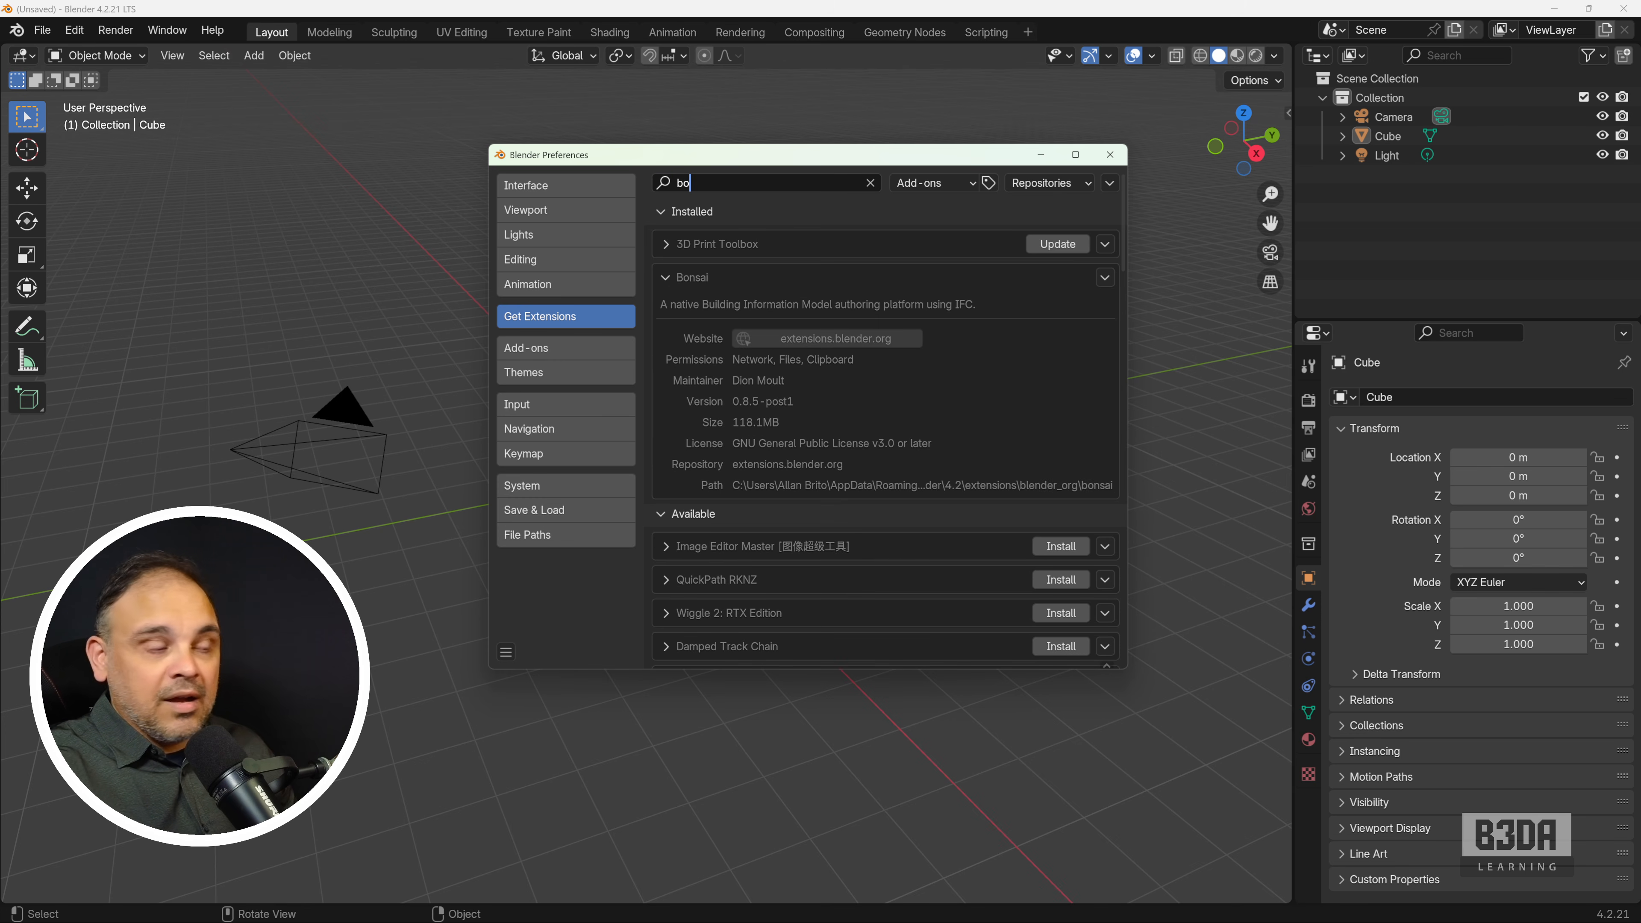
text(n)
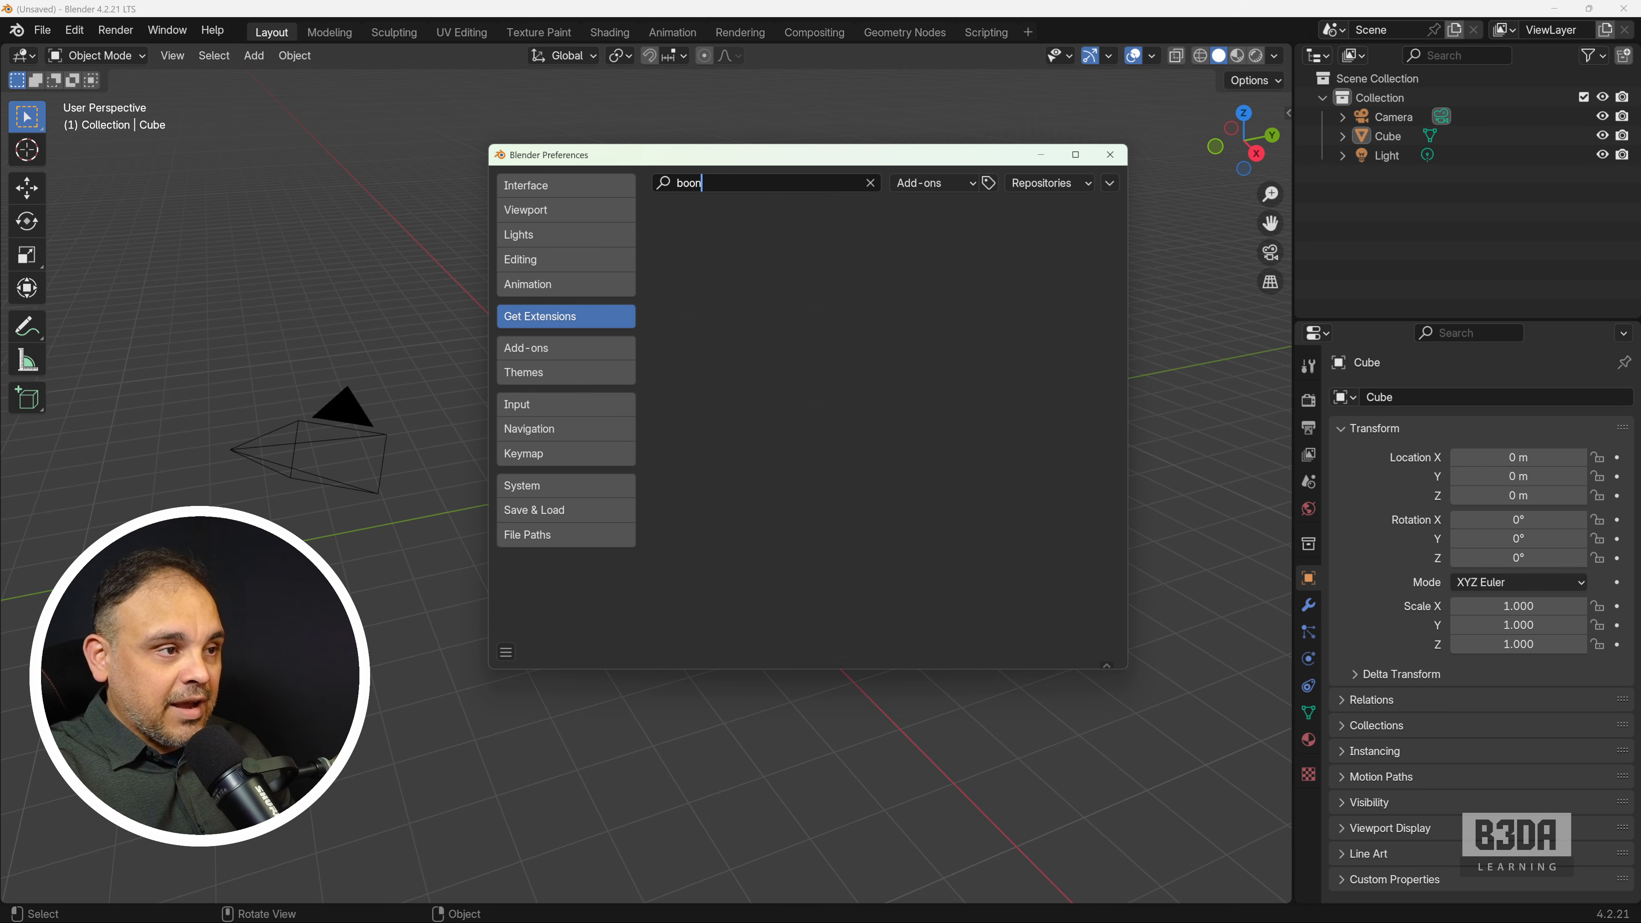
text(sai)
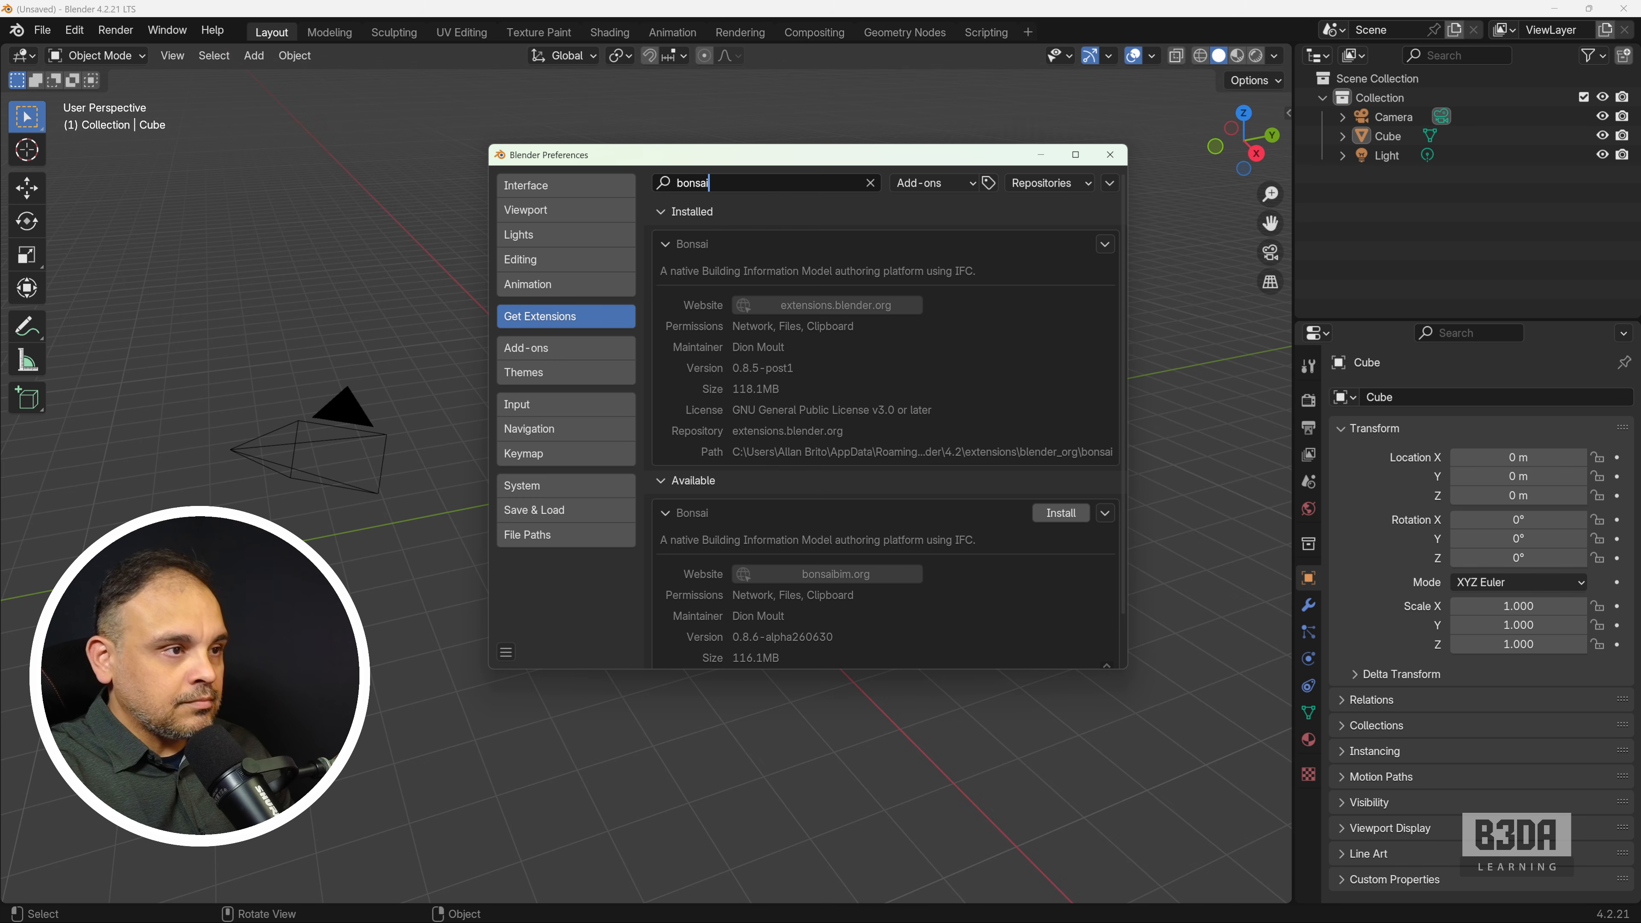
- Examine the details of the installed Bonsai release against the available Bonsai entry from raw.githubusercontent.com
click(665, 243)
click(665, 273)
click(662, 274)
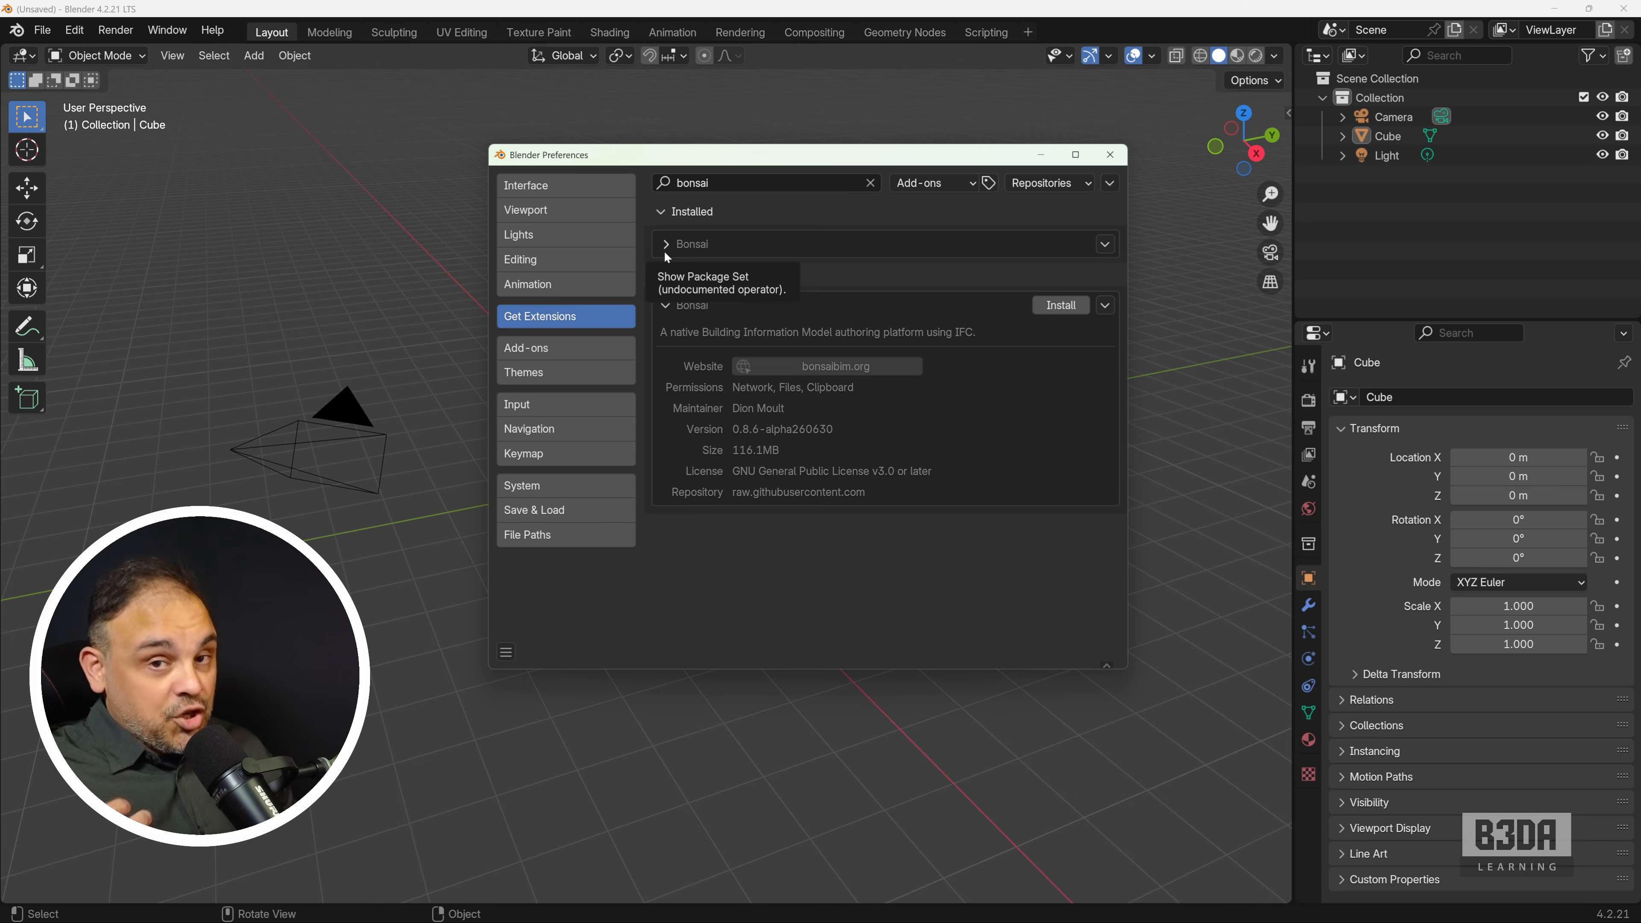
click(664, 252)
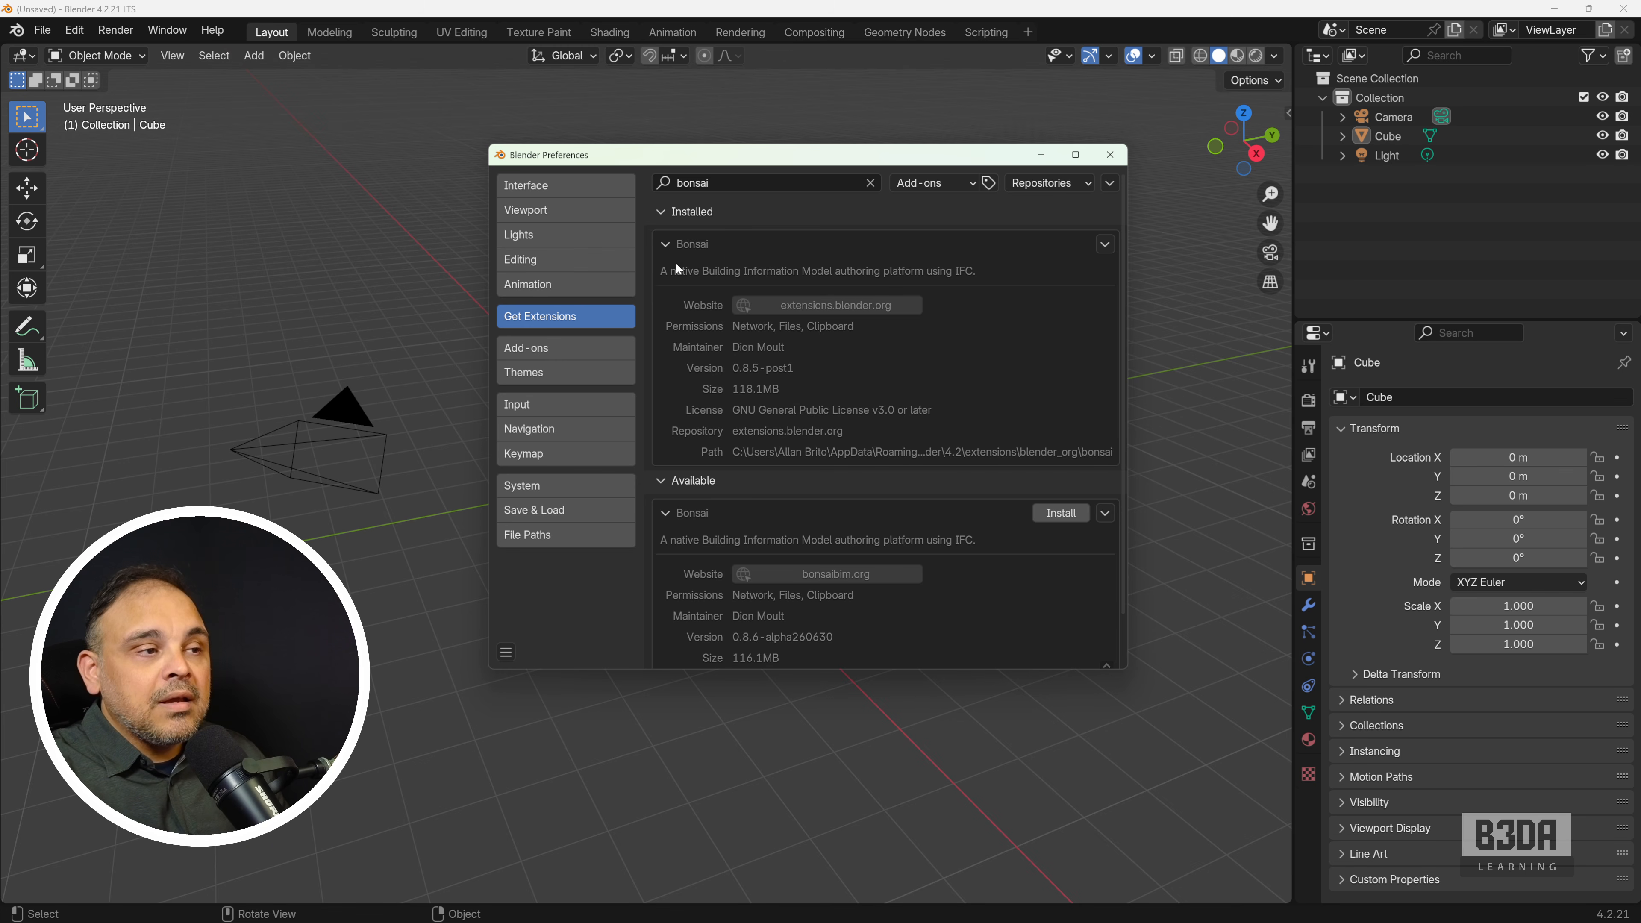
click(667, 245)
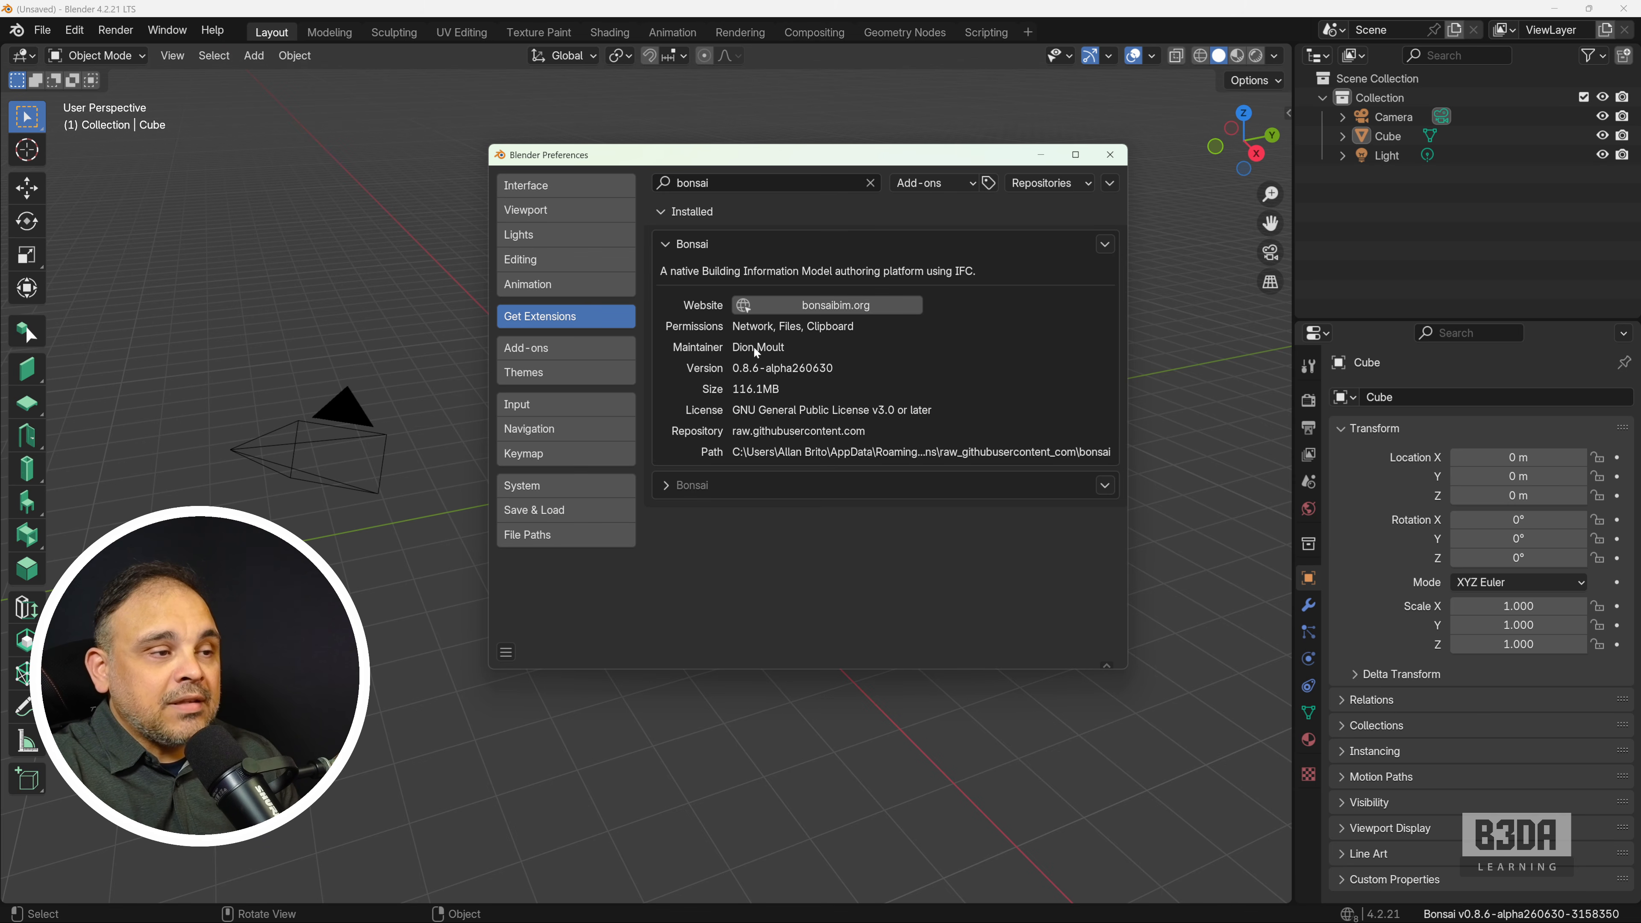
- Examine both Bonsai entries in the installed add-ons list, expanding the enabled one and enlarging the preferences window
click(536, 349)
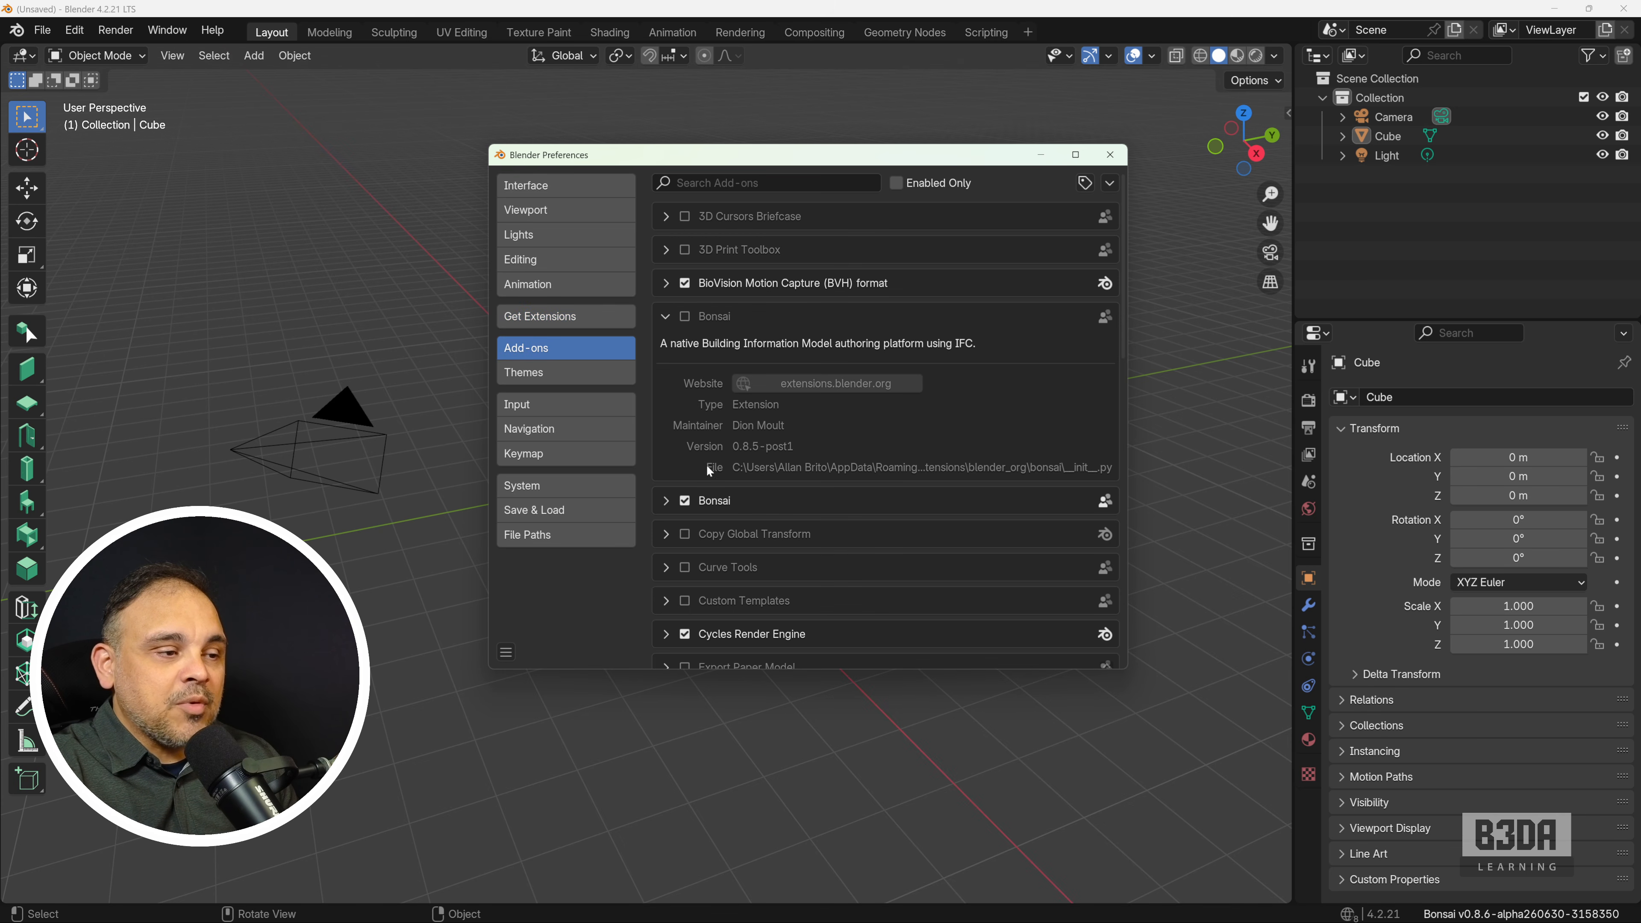
click(665, 500)
scroll(890, 574, down, 1)
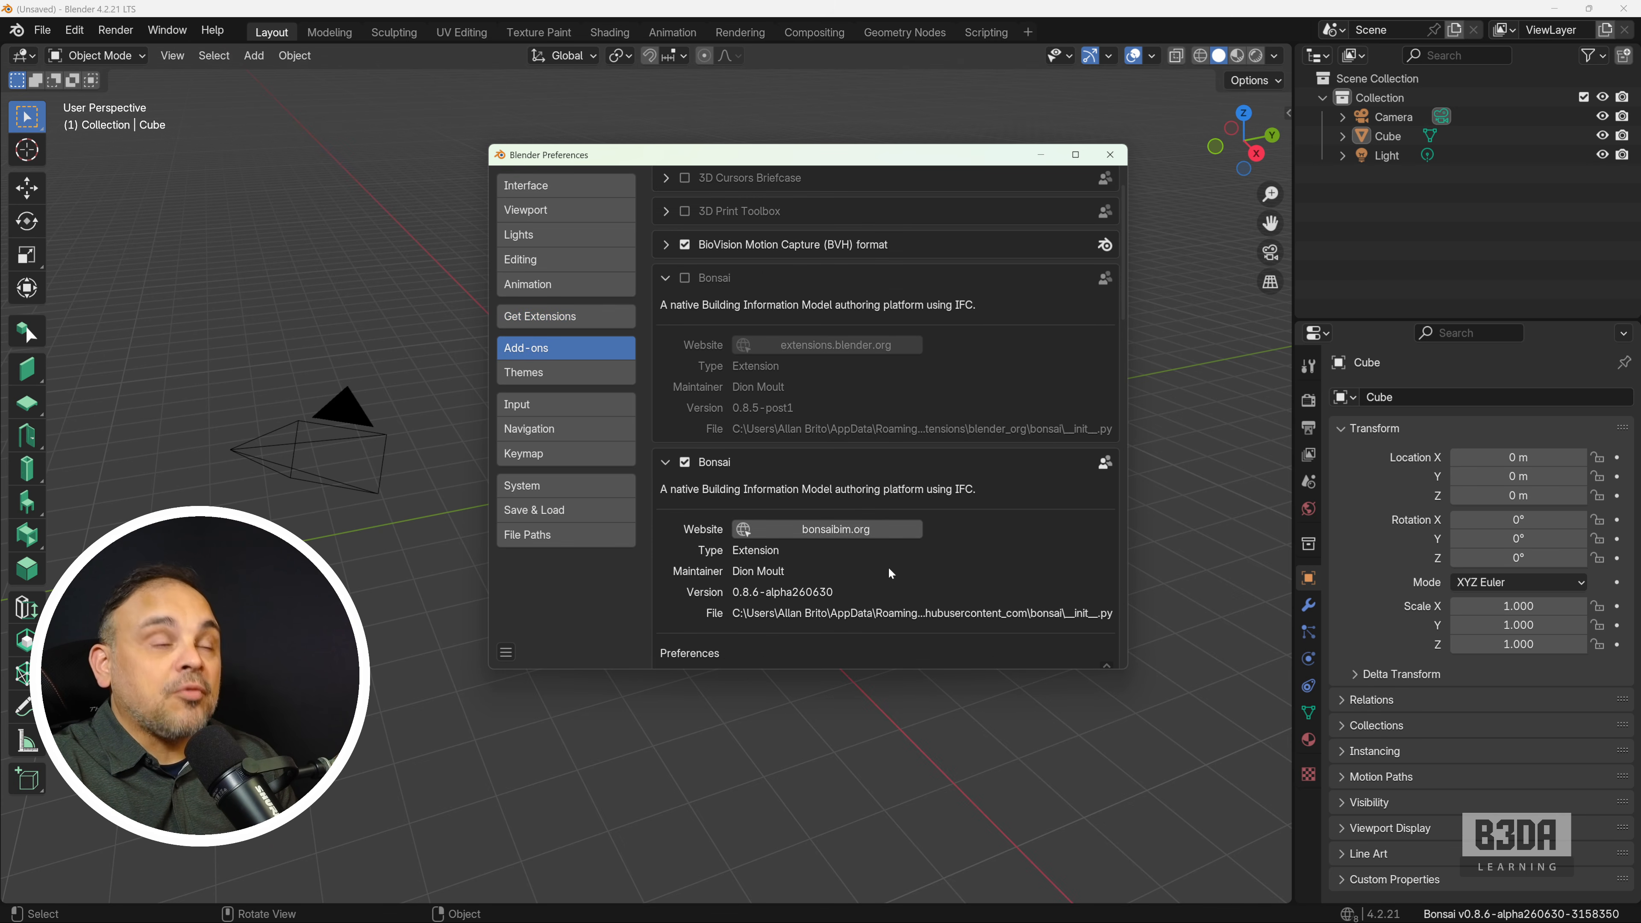
drag(910, 670, 945, 859)
scroll(923, 654, up, 1)
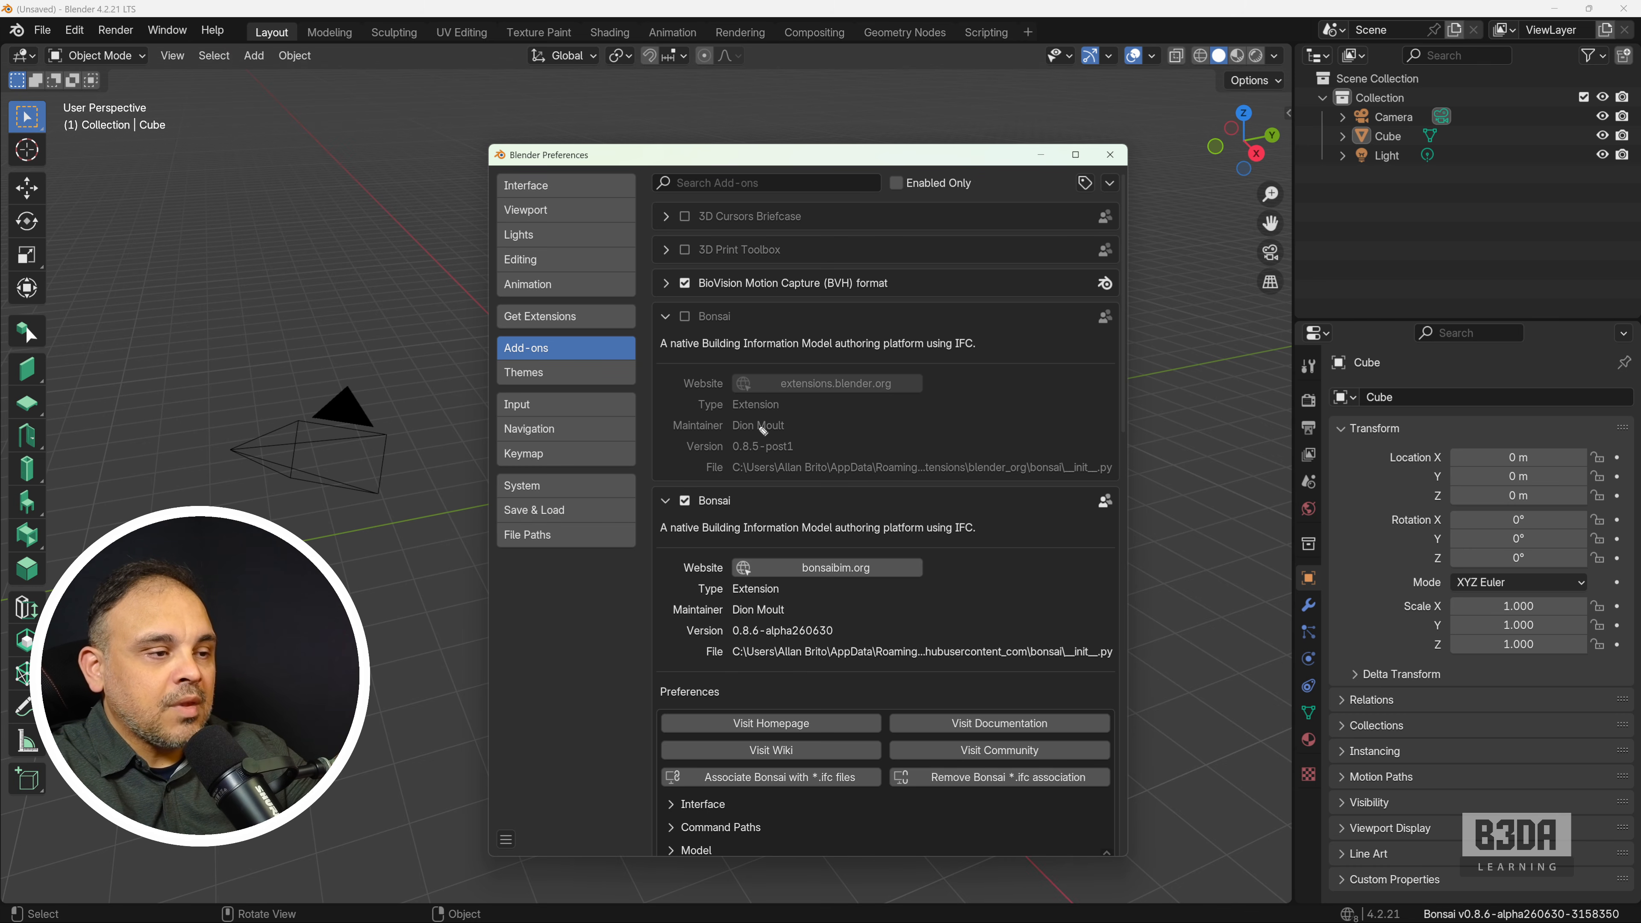
mouse_move(749, 413)
mouse_down()
mouse_move(794, 492)
mouse_move(738, 406)
mouse_up()
mouse_move(763, 619)
mouse_down()
mouse_move(727, 612)
mouse_move(857, 643)
mouse_move(762, 577)
mouse_move(733, 598)
mouse_up()
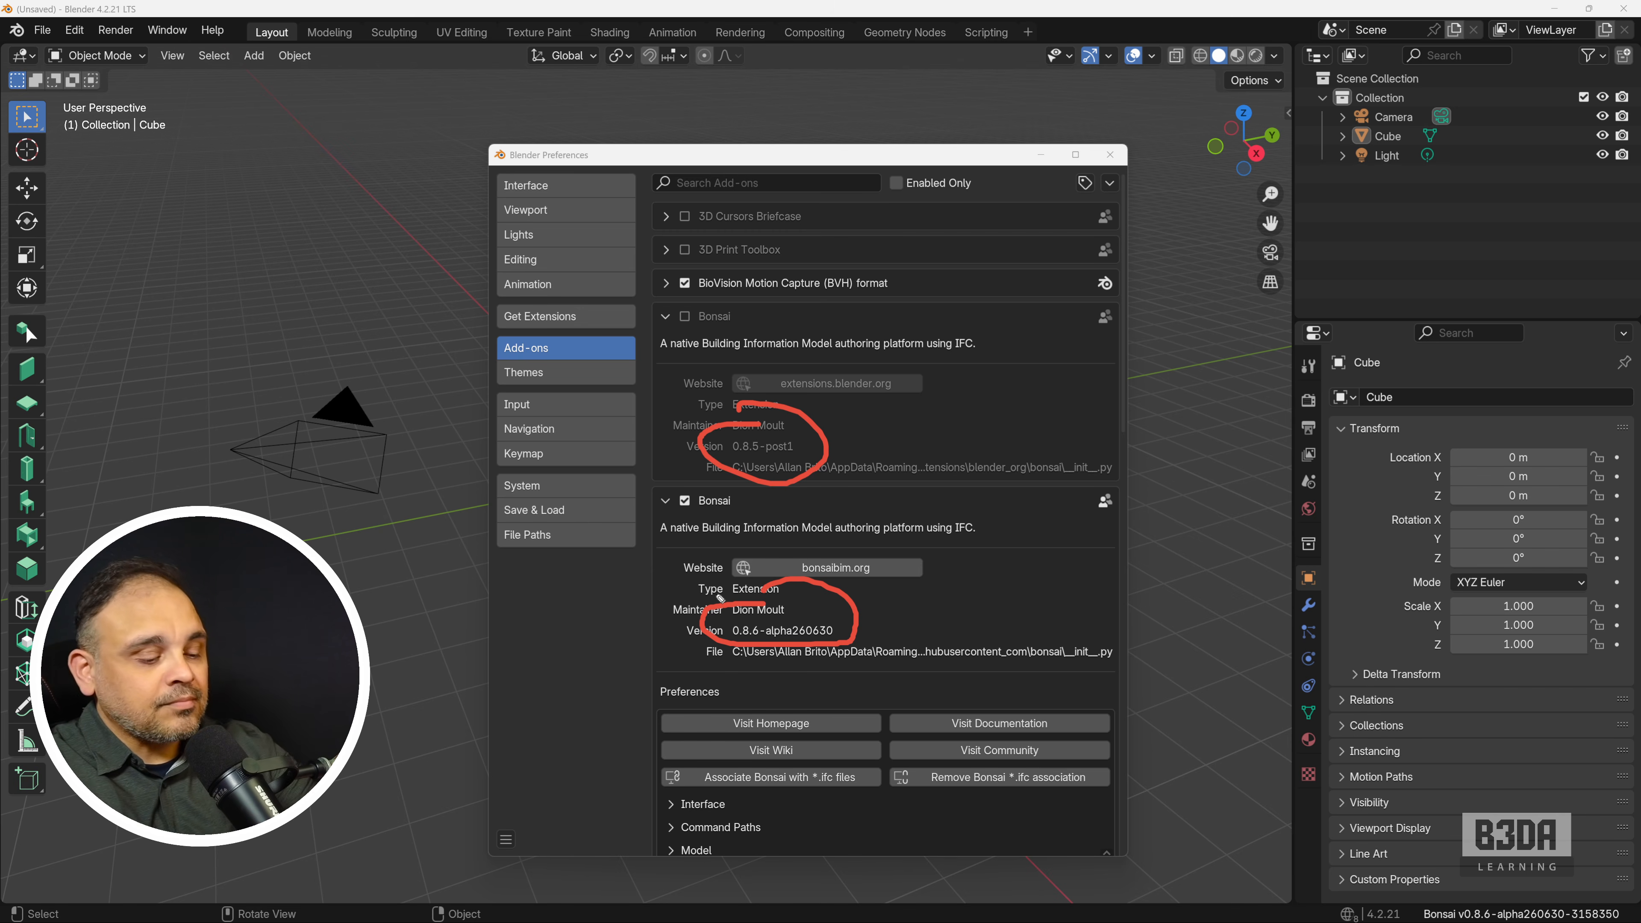
key(e)
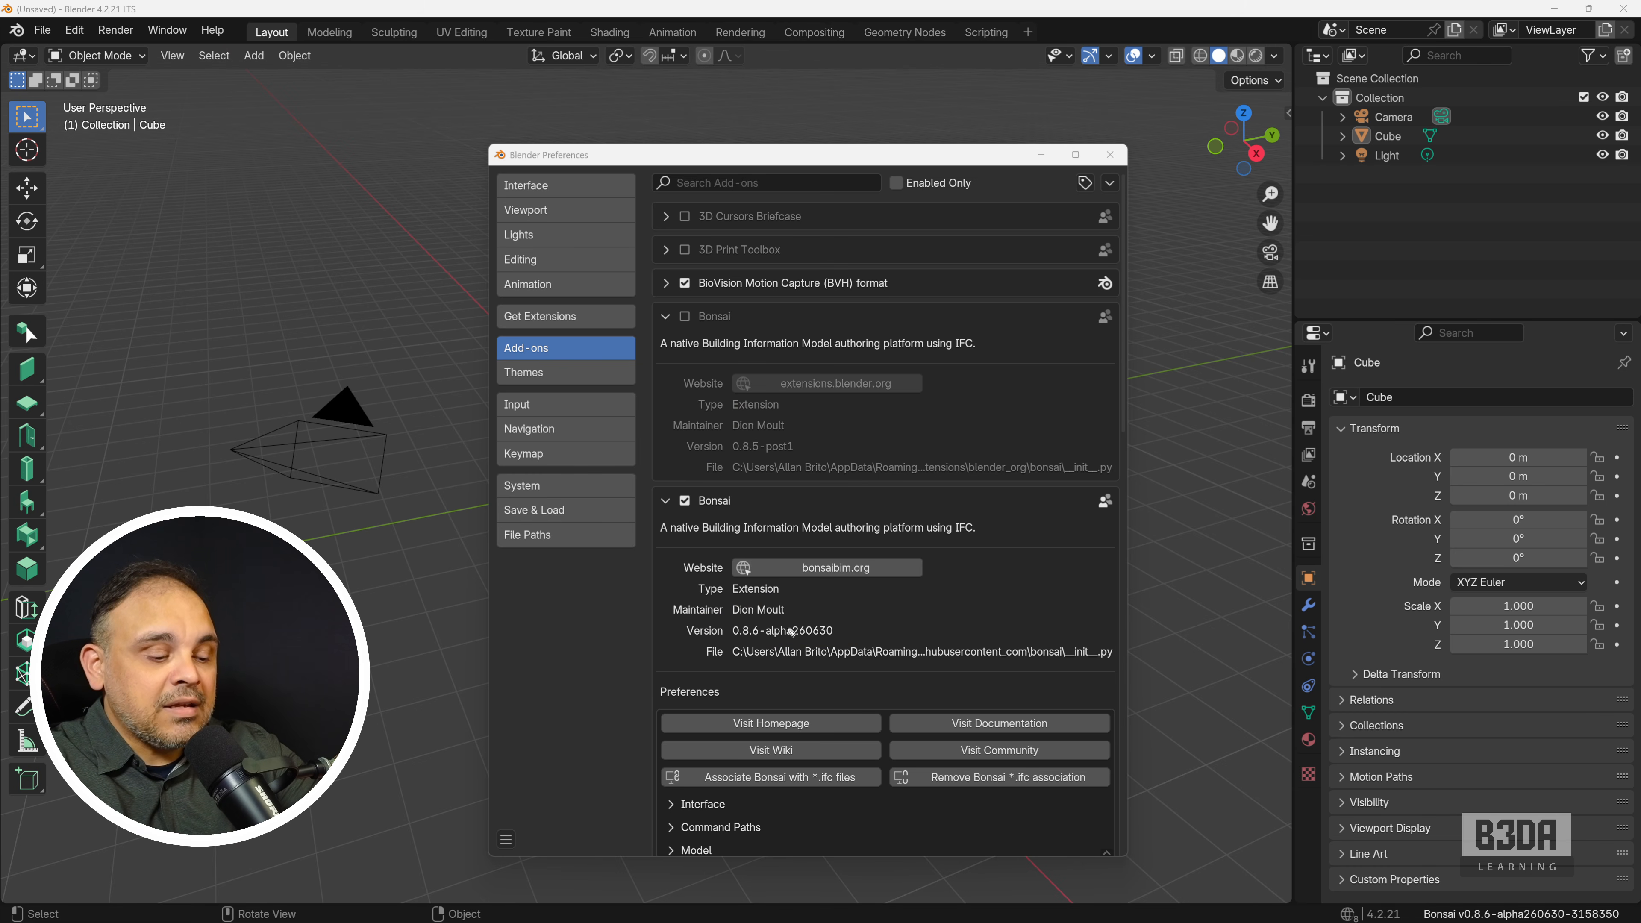
- Leave the preferences and open the New Project Wizard for an IFC project with IFC4 Demo Template as its template
click(1110, 155)
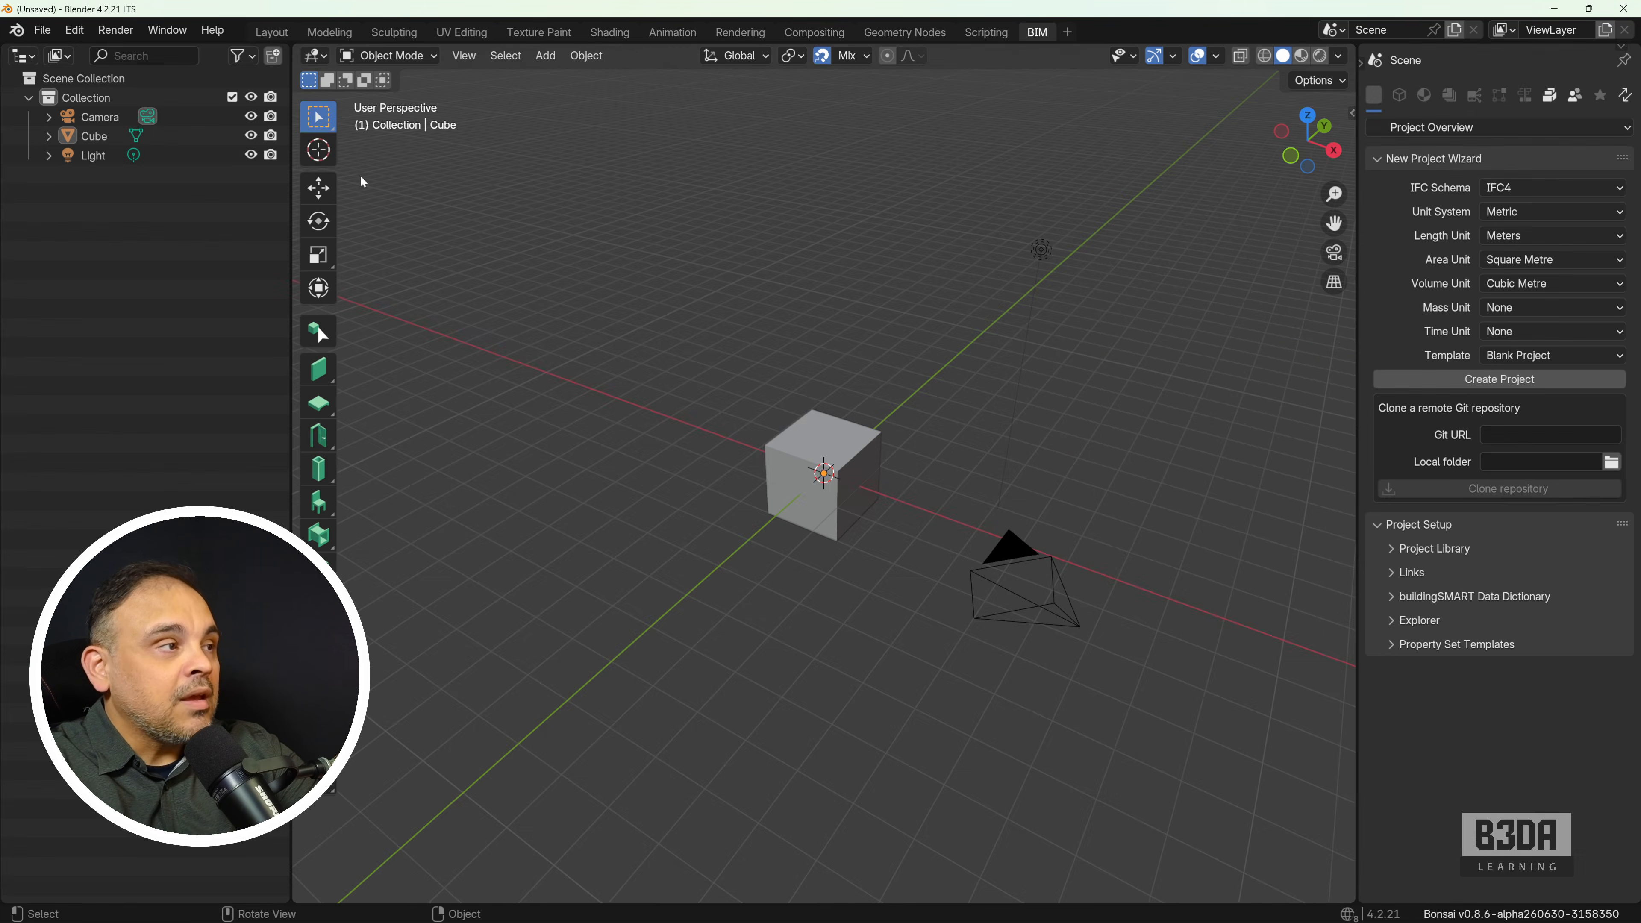
click(42, 30)
mouse_move(93, 55)
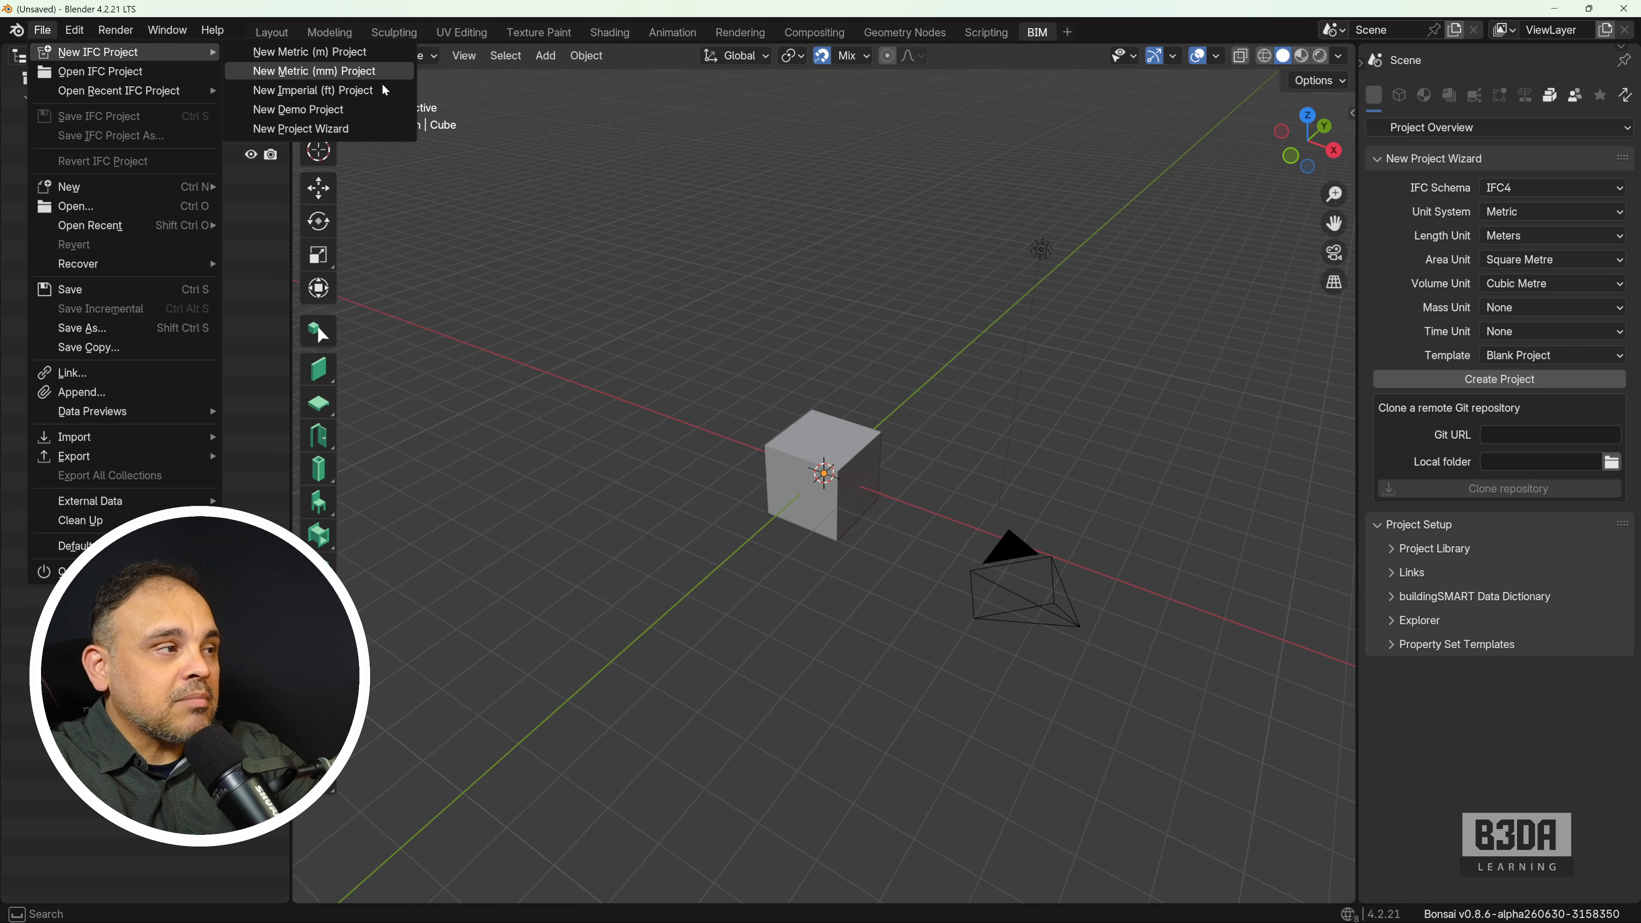
click(367, 128)
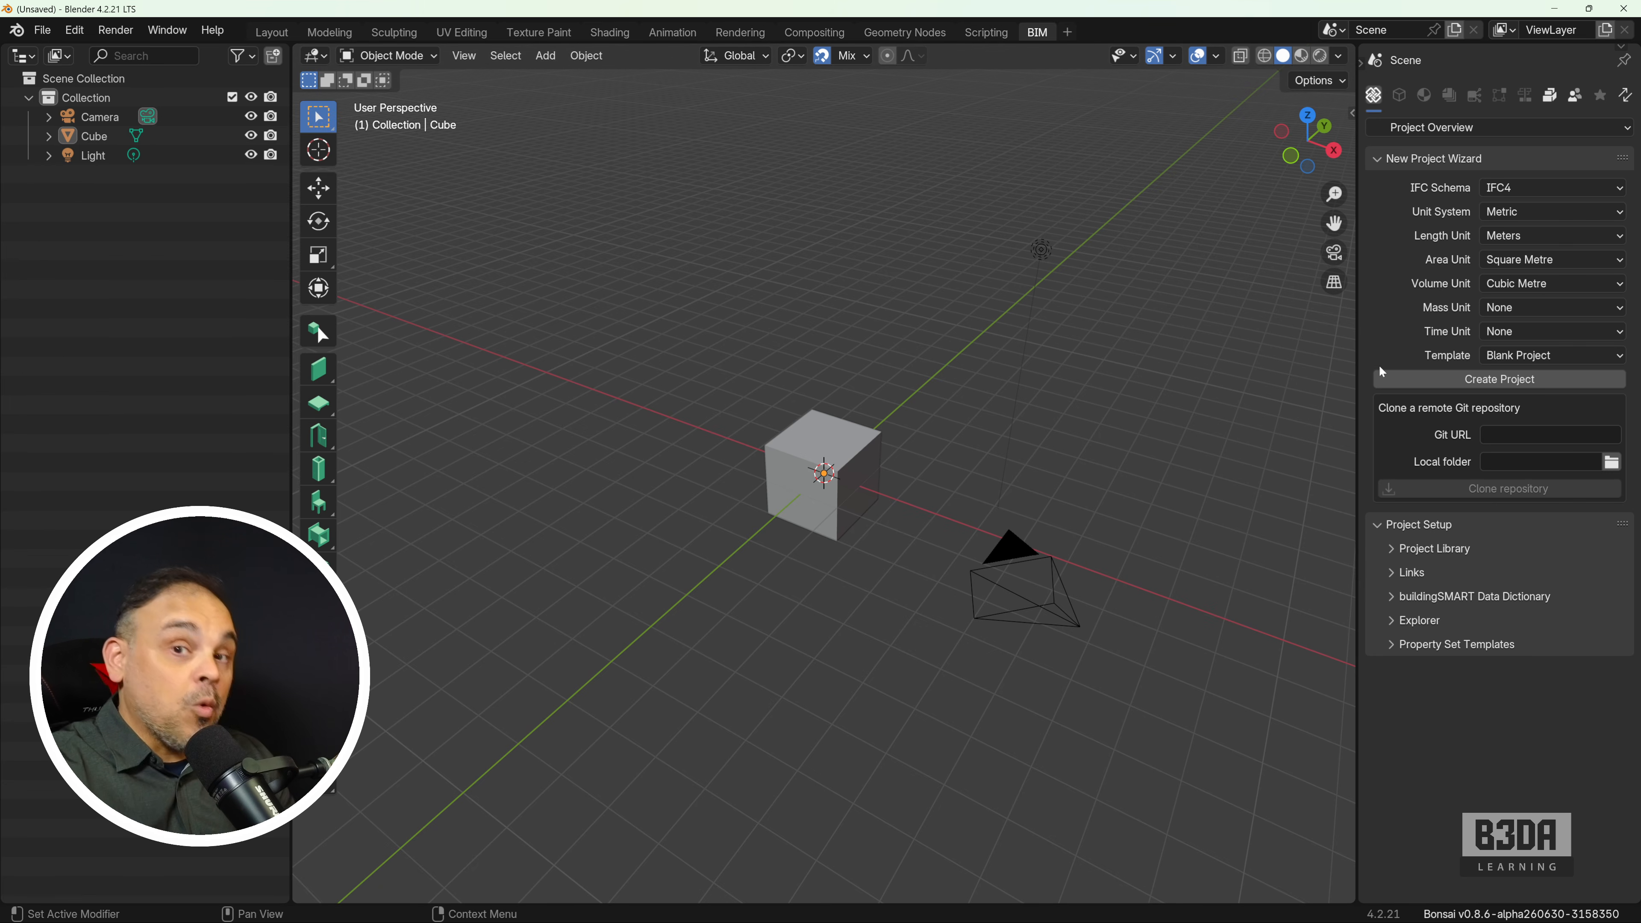
click(1583, 355)
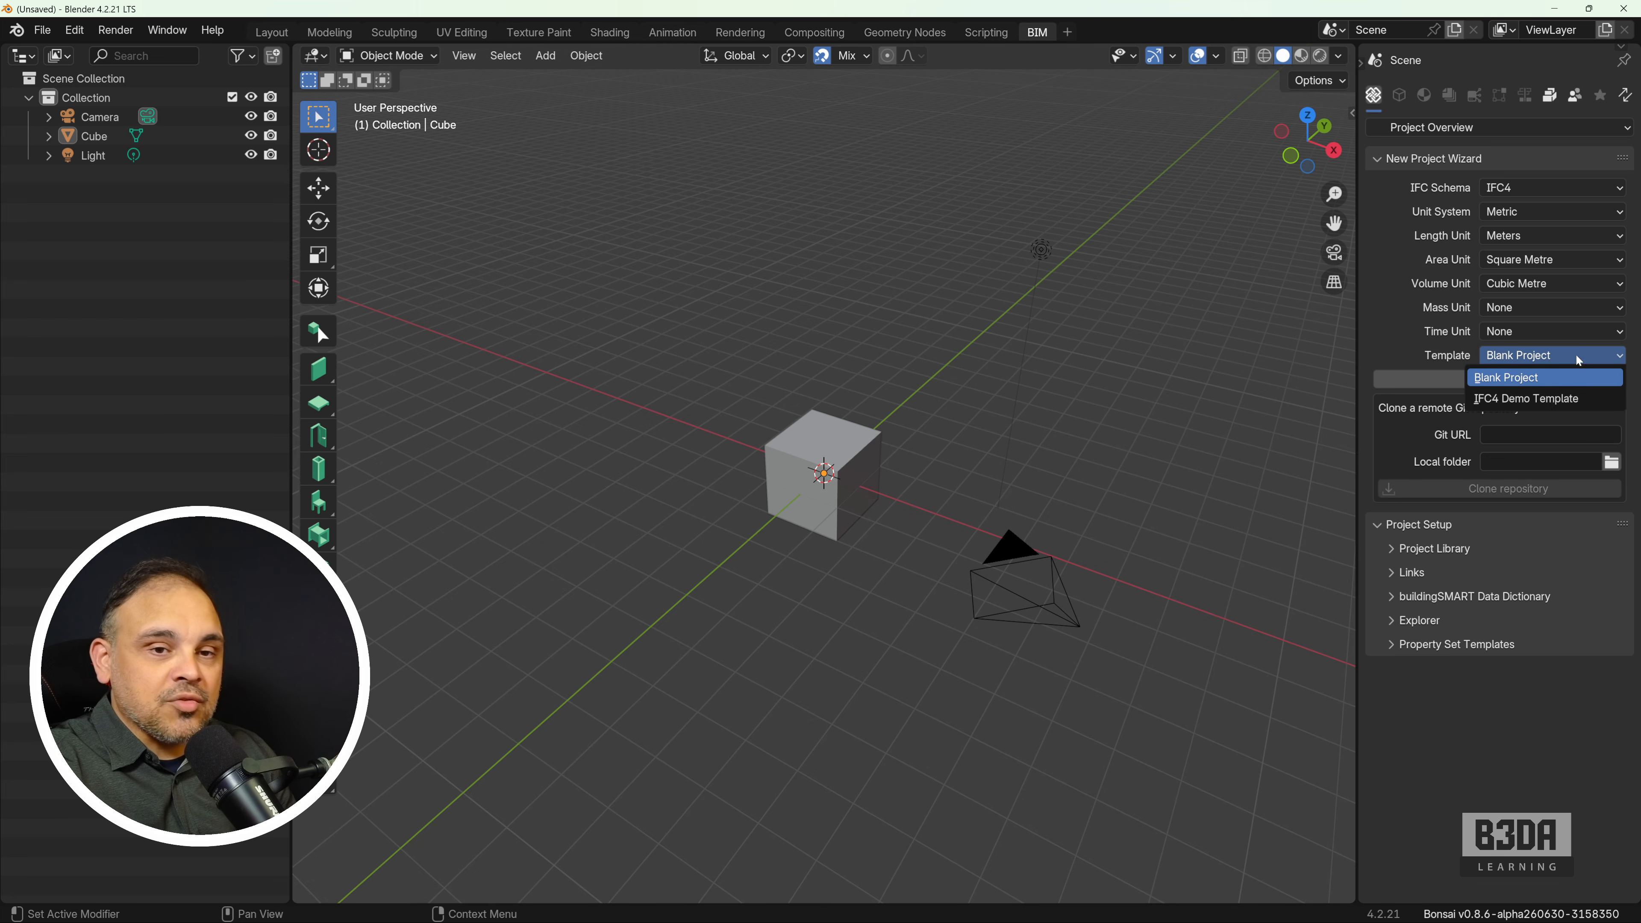
click(1498, 399)
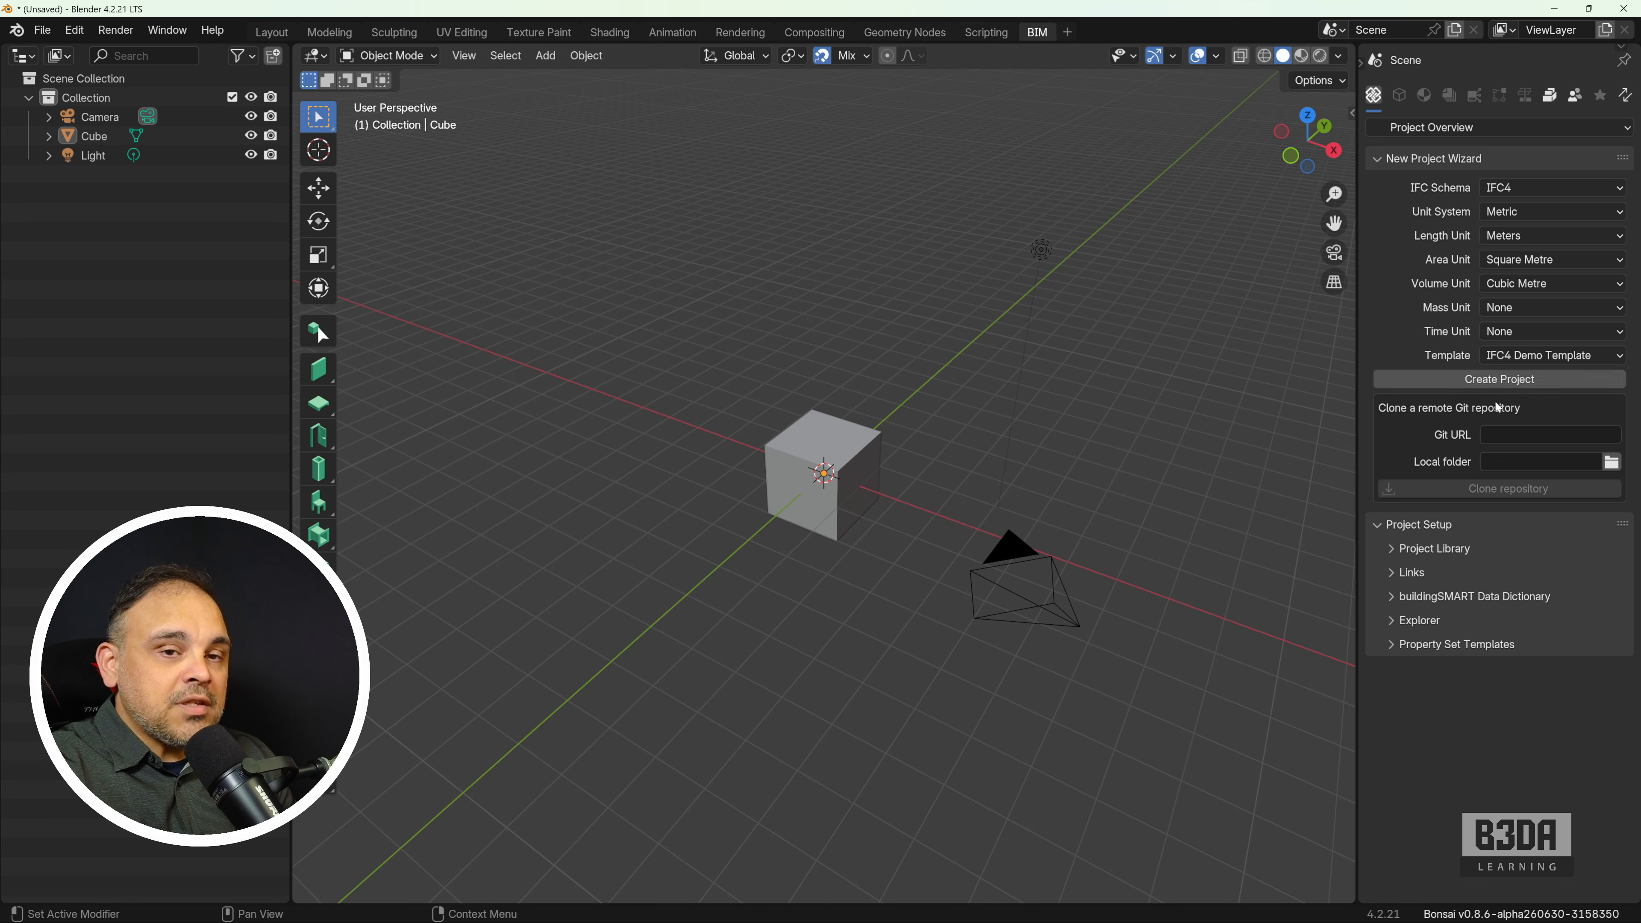
- Create the IFC project and draw two connected WAL50 walls forming a corner, about 8 m and 7.5 m long
click(1501, 382)
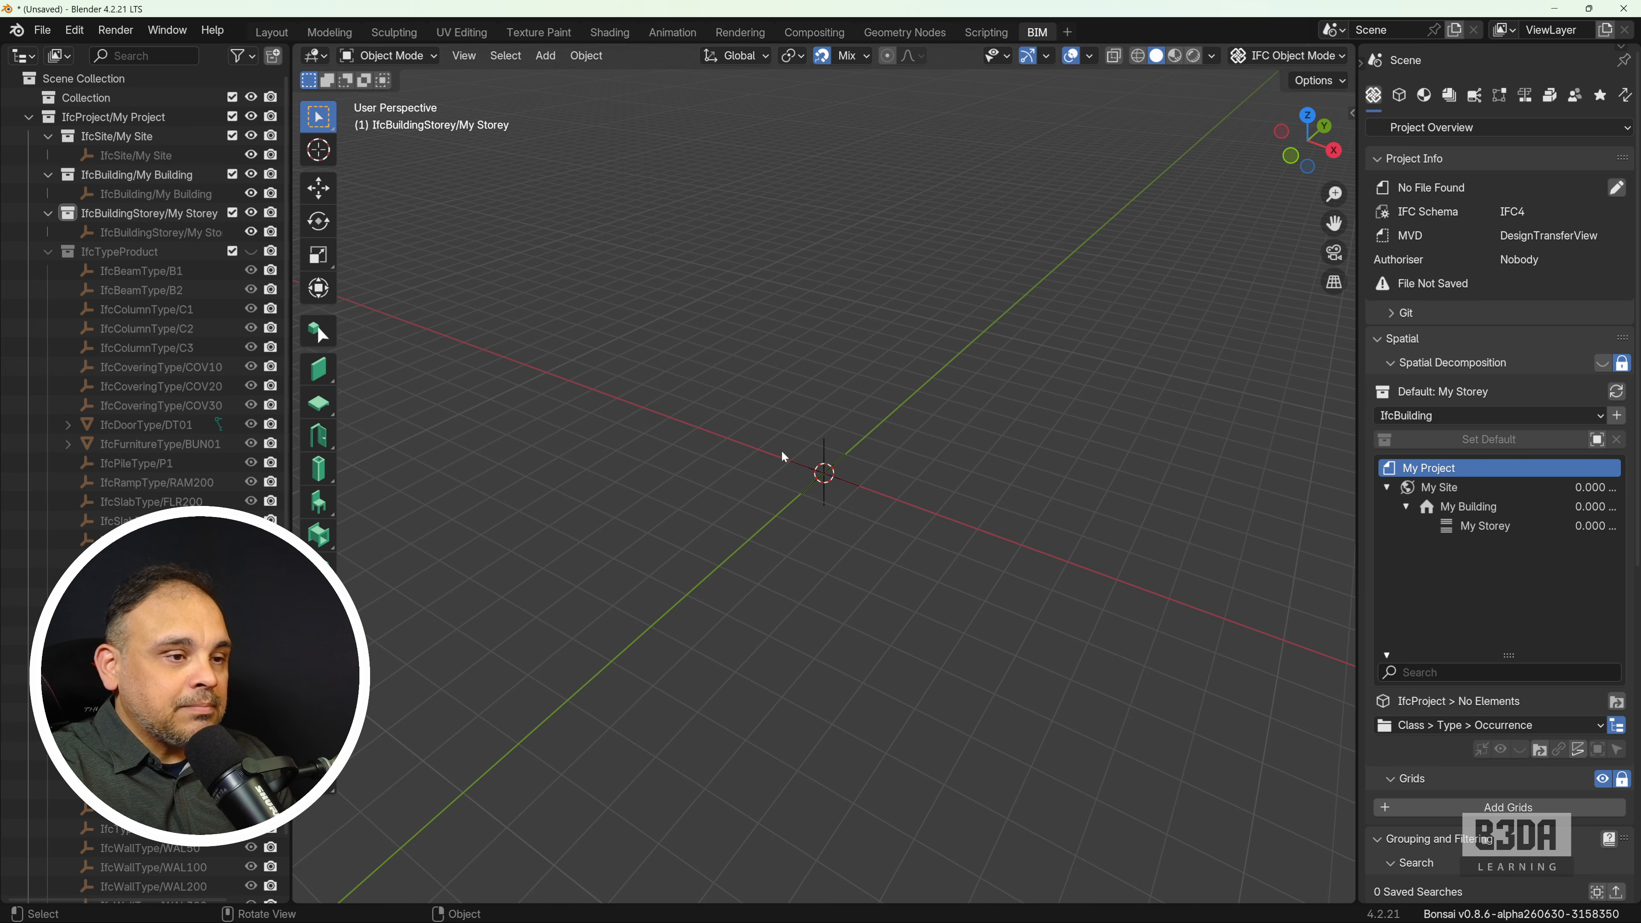
click(318, 369)
key(shift+a)
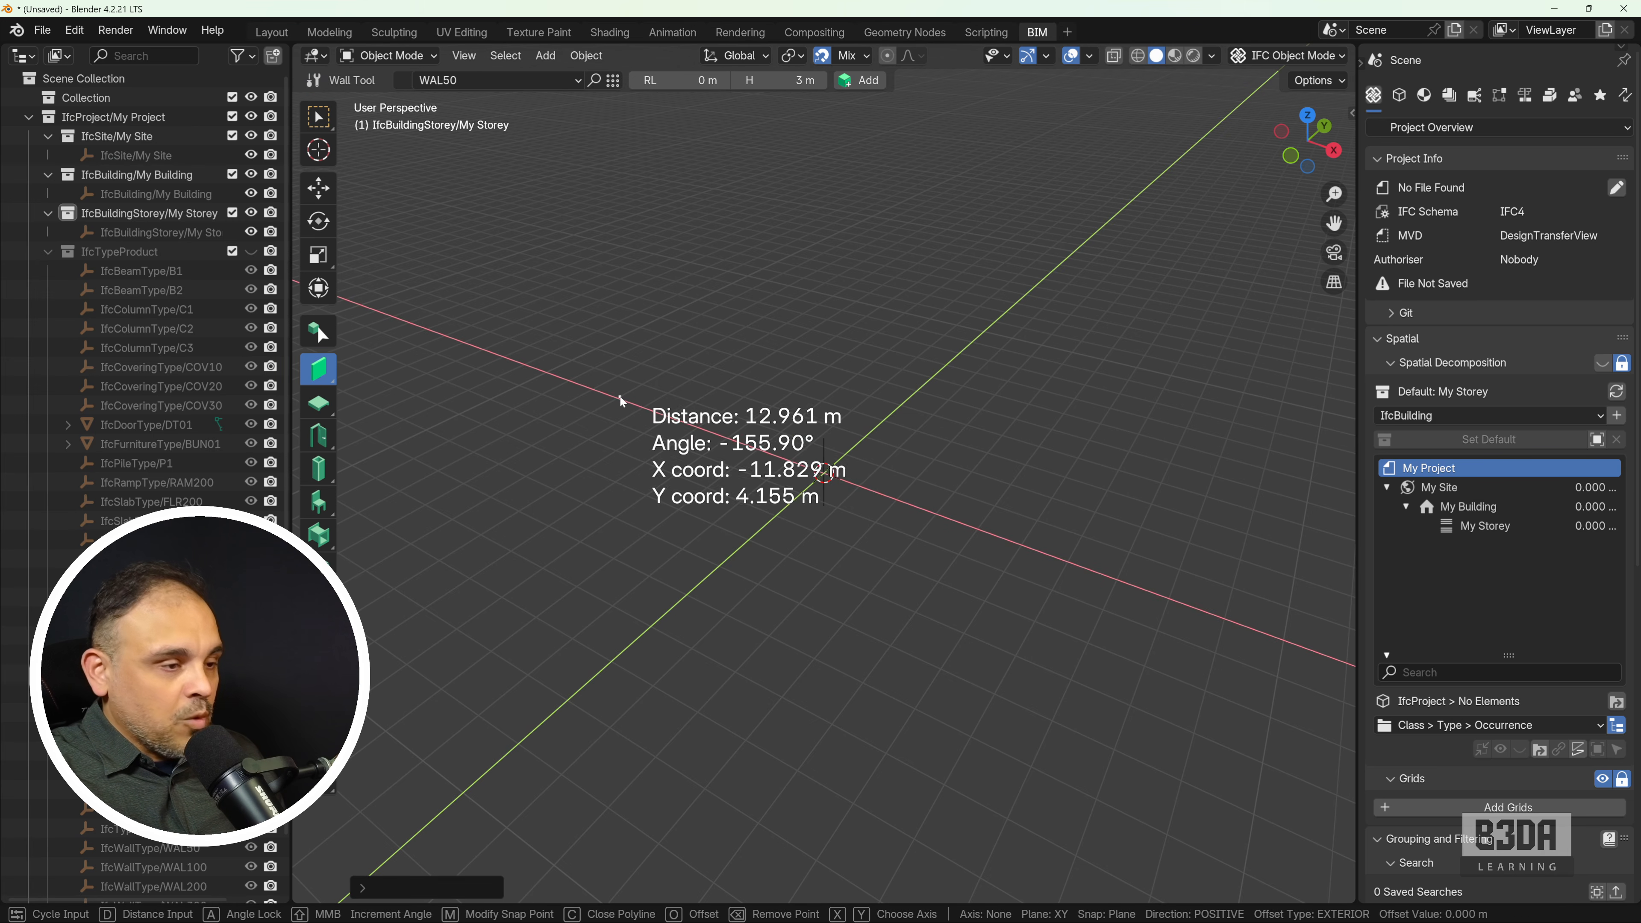
click(590, 502)
click(787, 367)
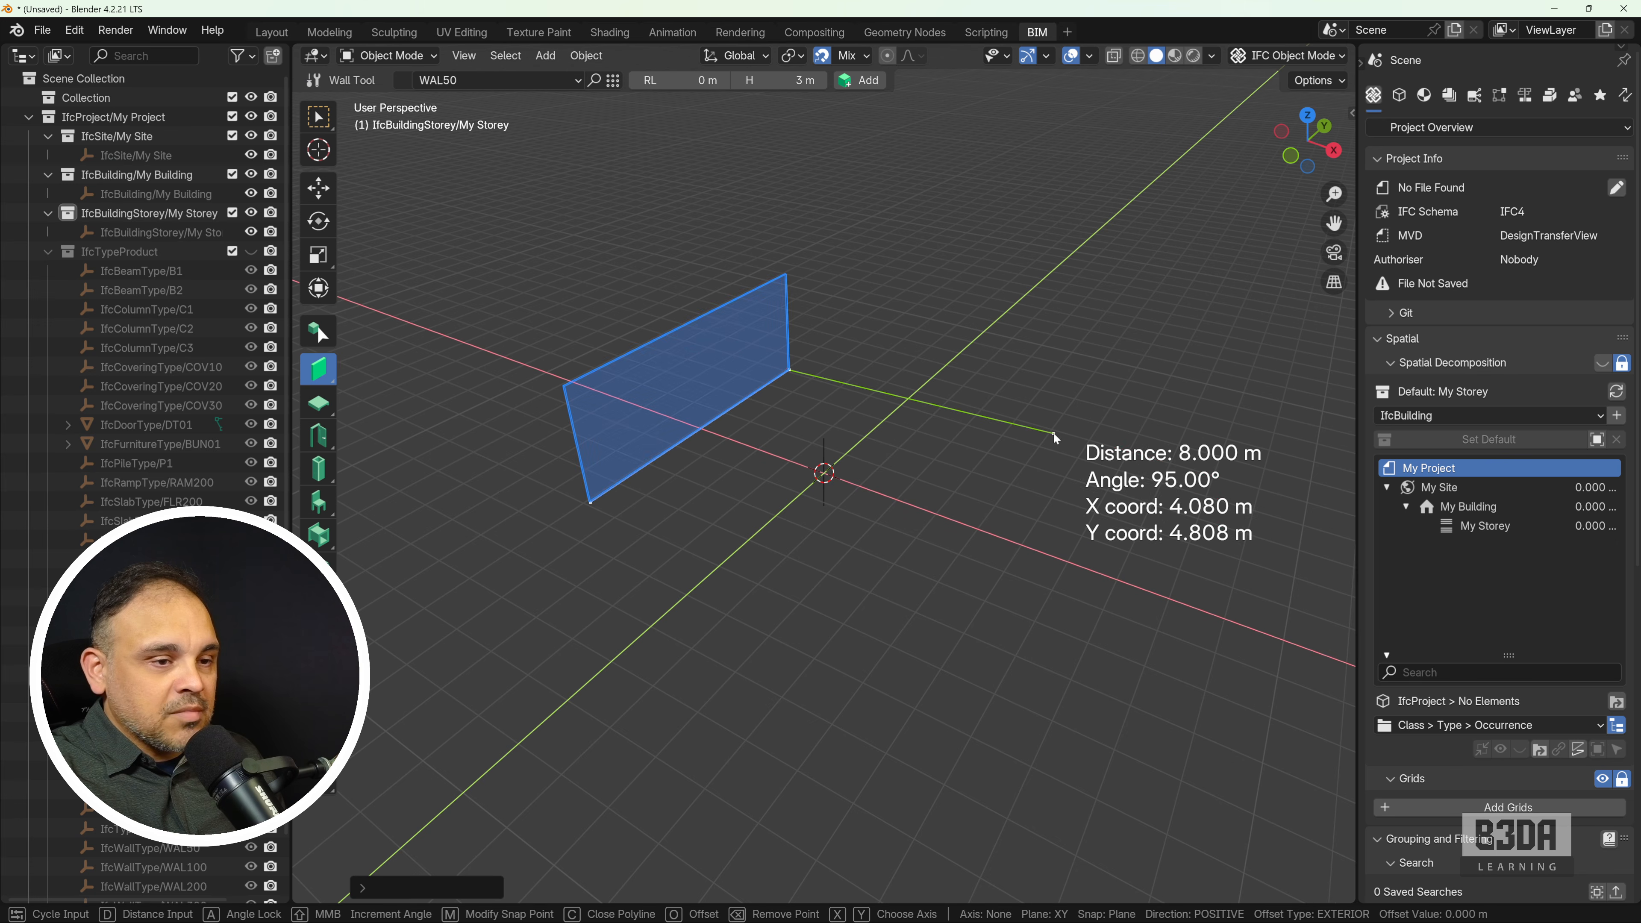
click(1029, 443)
key(Return)
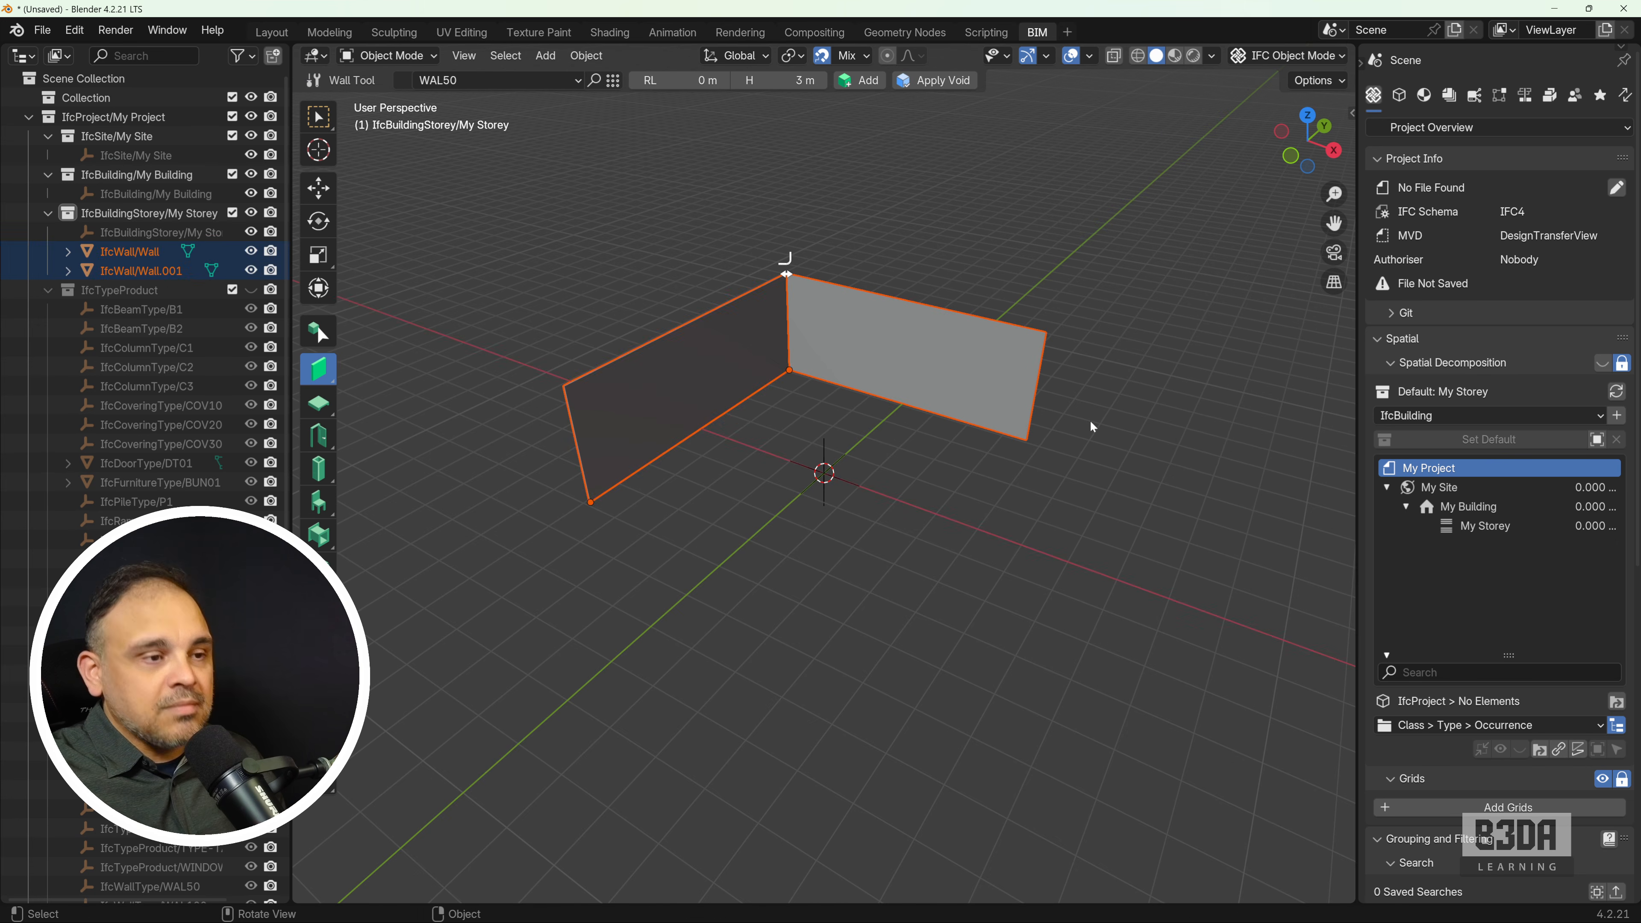
- Set the height of the first, 8 m long wall to 3.25 m through its viewport parameter editing
middle_drag(881, 442, 842, 440)
shift+middle_drag(827, 383, 877, 454)
scroll(874, 453, up, 2)
shift+middle_drag(883, 384, 854, 472)
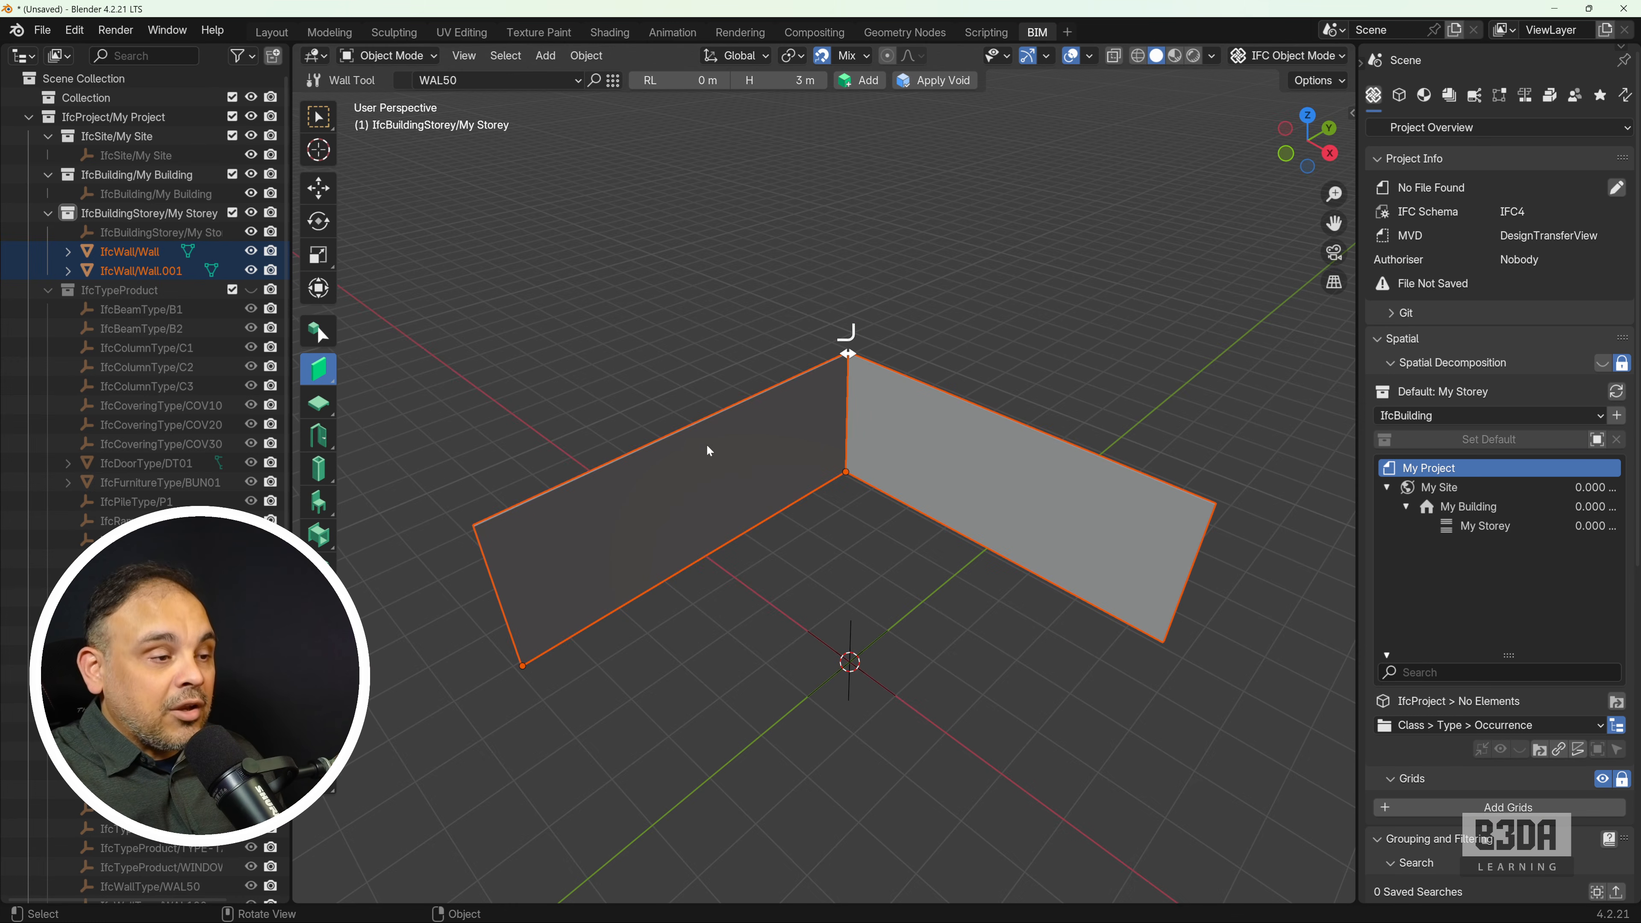
click(708, 455)
shift+middle_drag(707, 473, 845, 481)
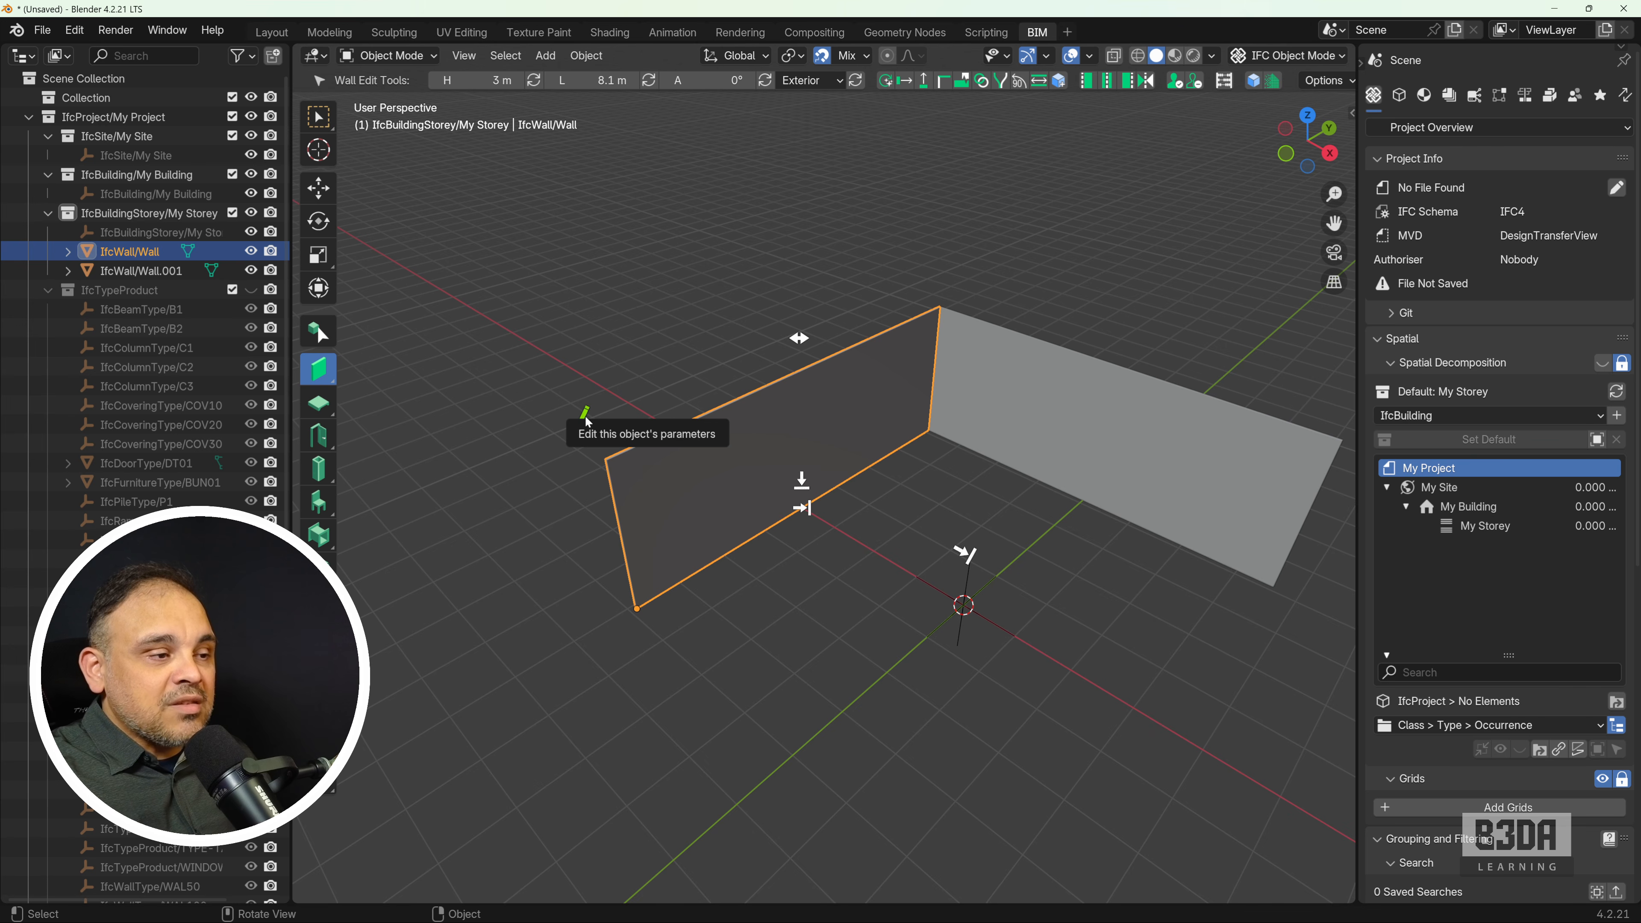
click(585, 417)
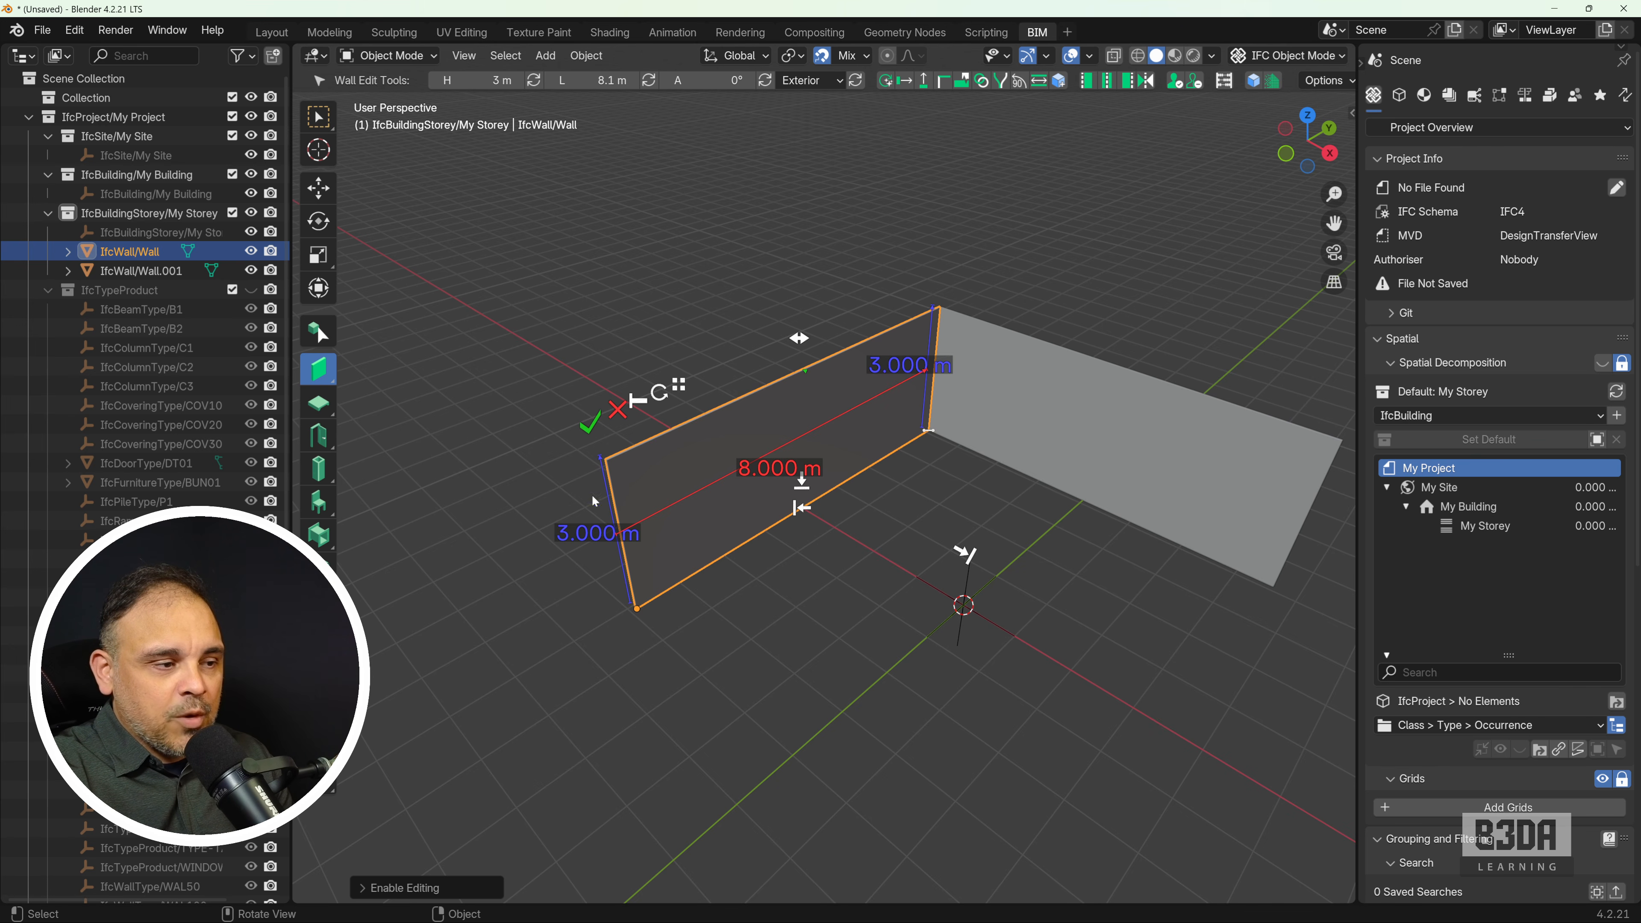
click(603, 534)
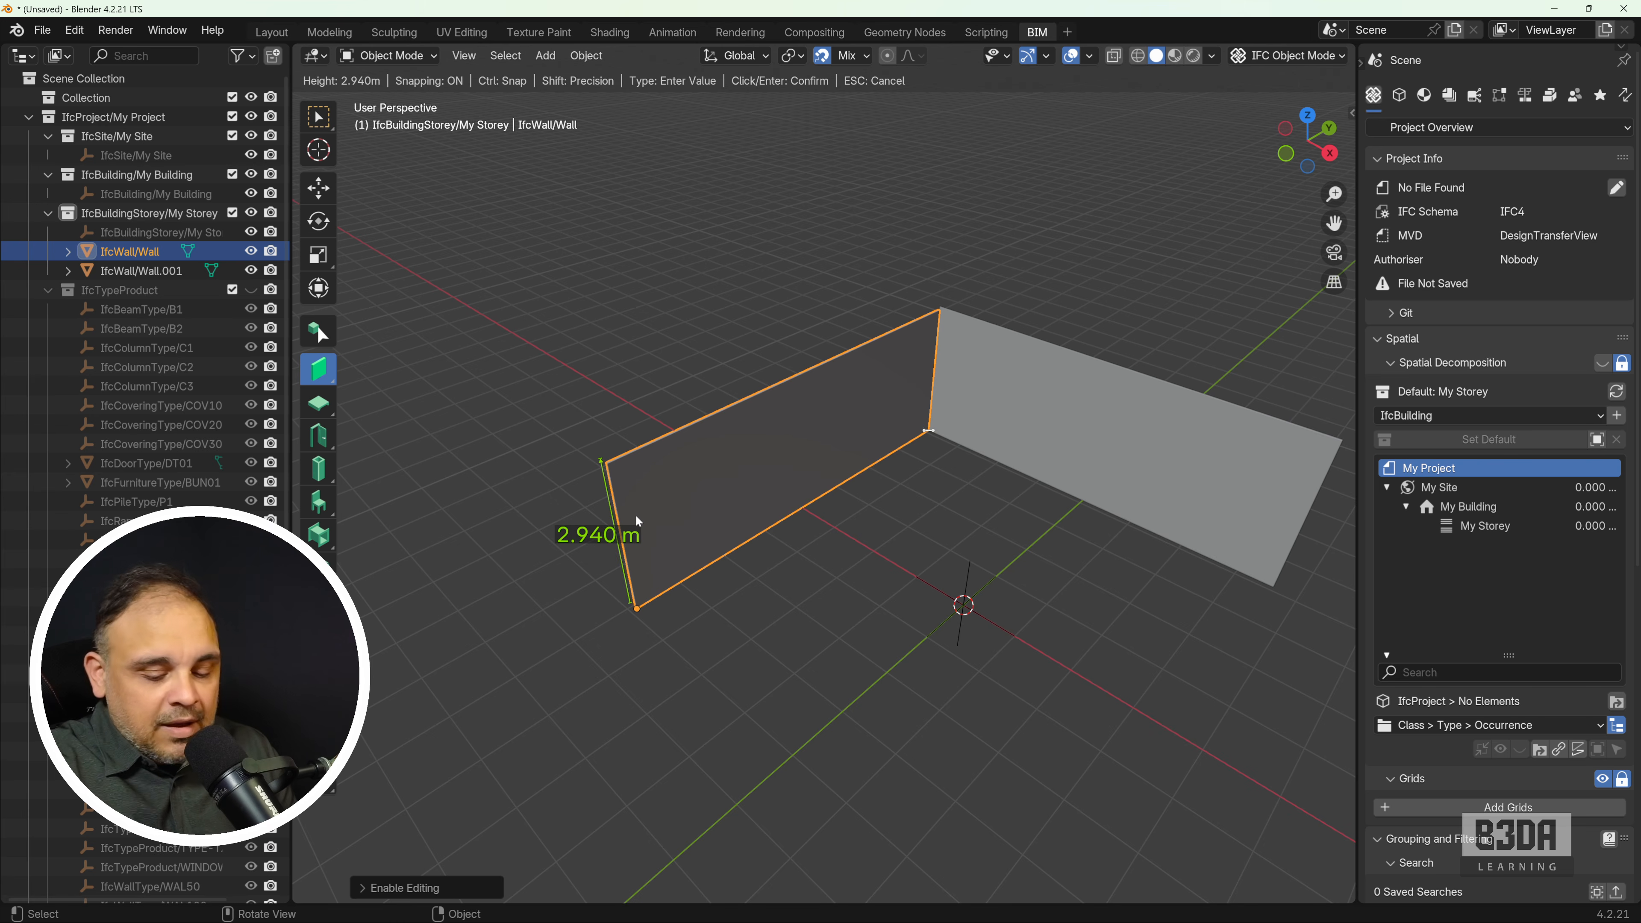
text(3.25)
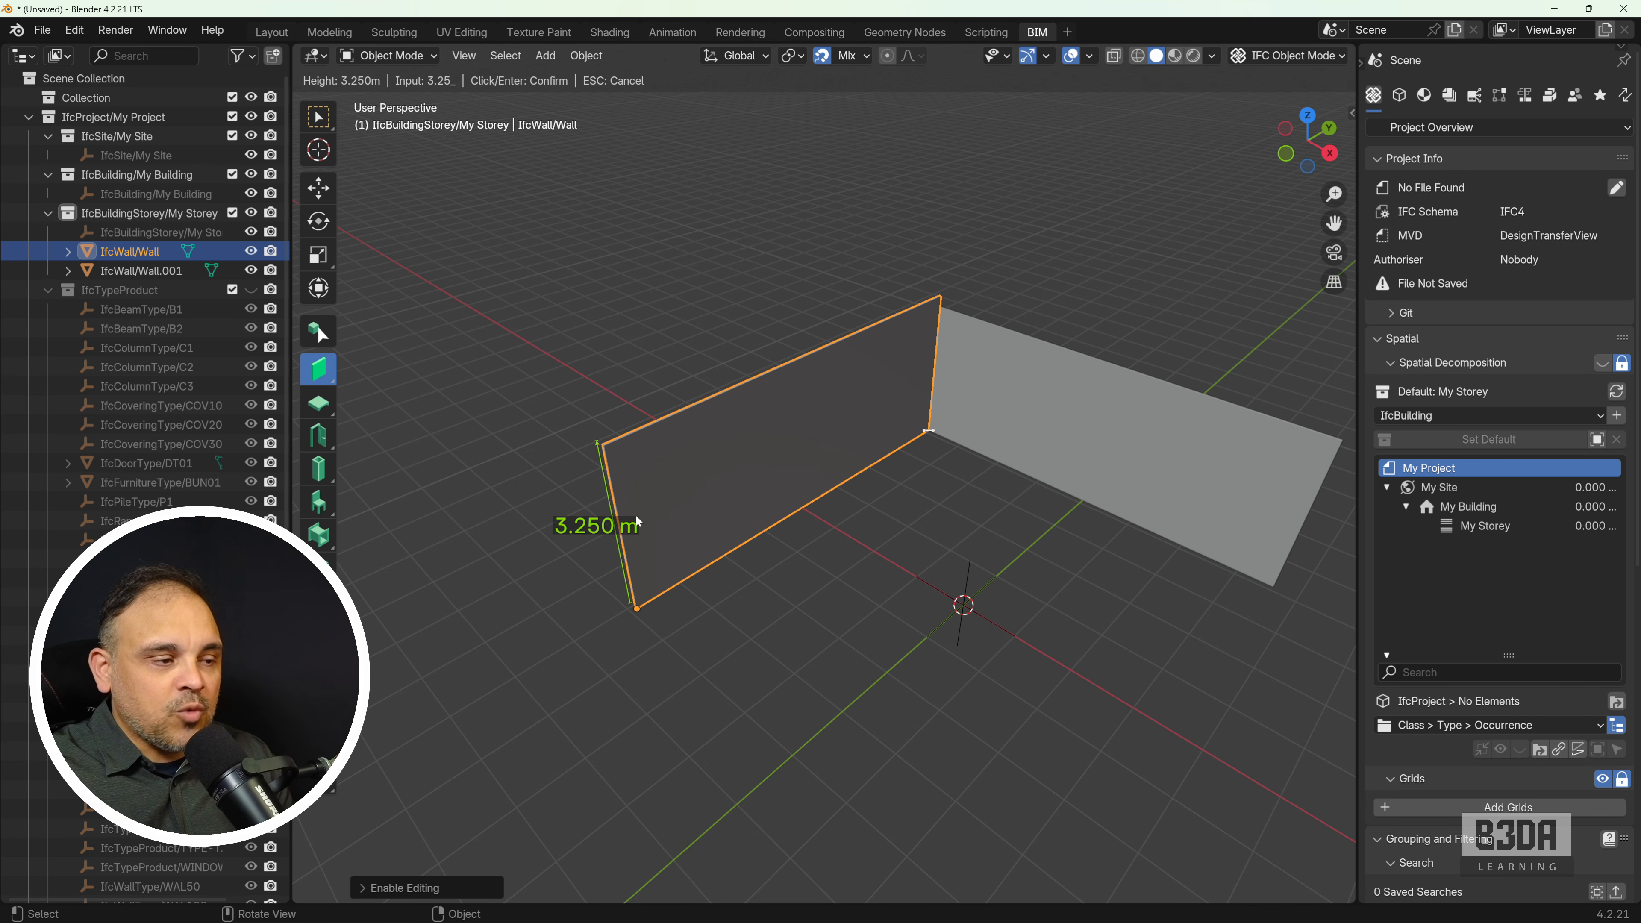
key(Return)
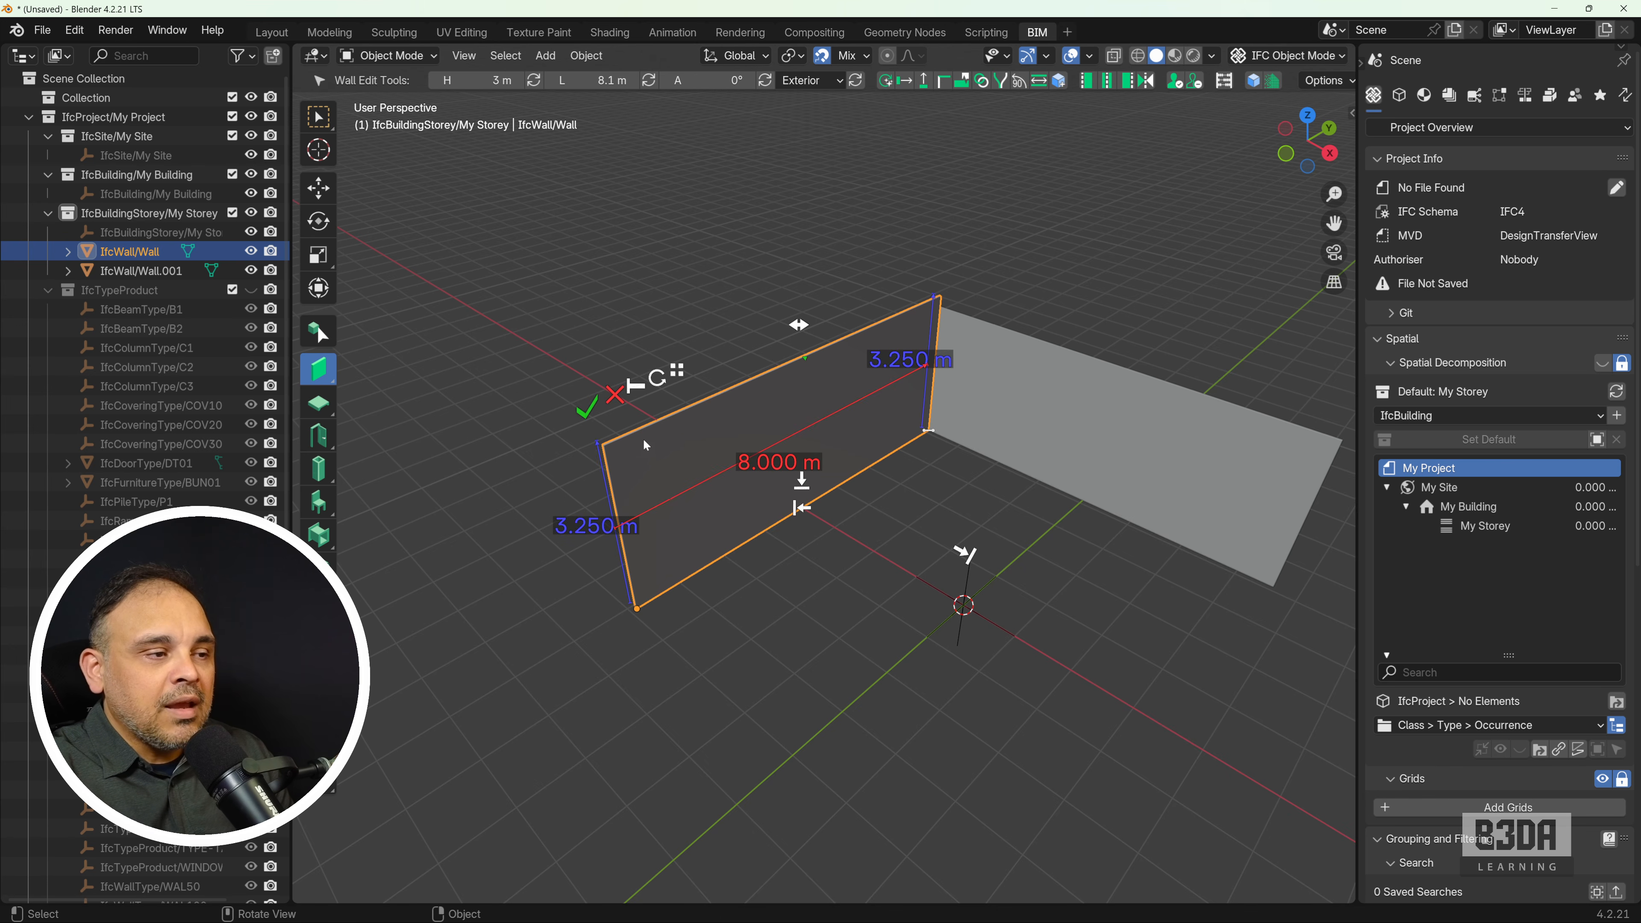
click(586, 407)
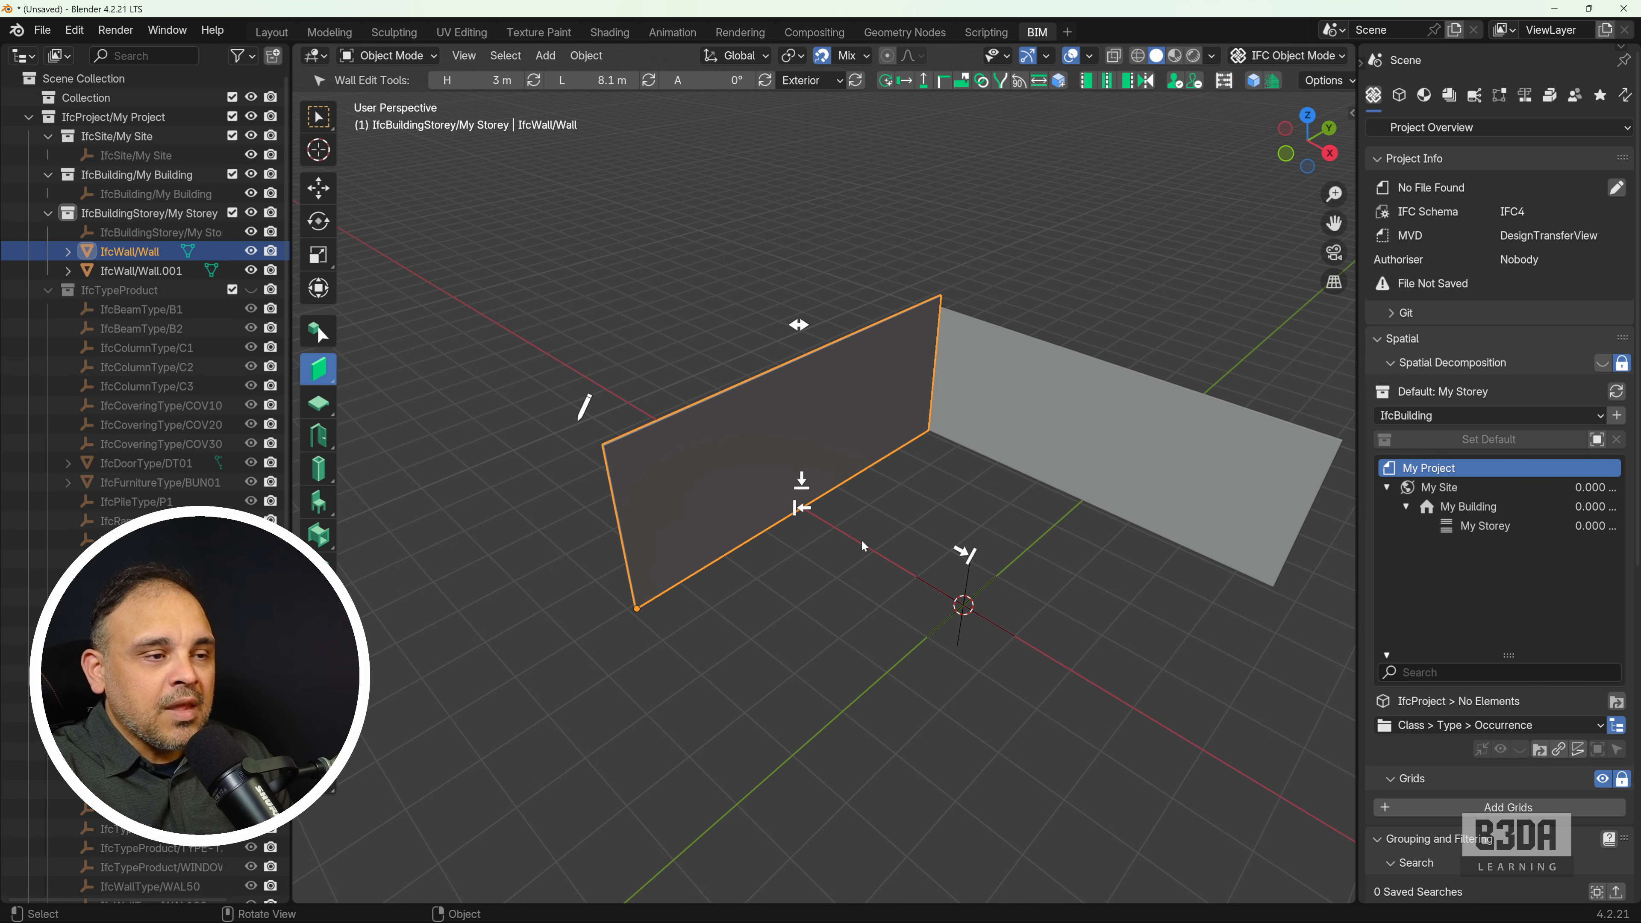
- Draw another pair of connected WAL50 walls in front of the existing corner, the second one about 4.5 m long
middle_drag(862, 541, 1027, 552)
middle_drag(903, 521, 875, 442)
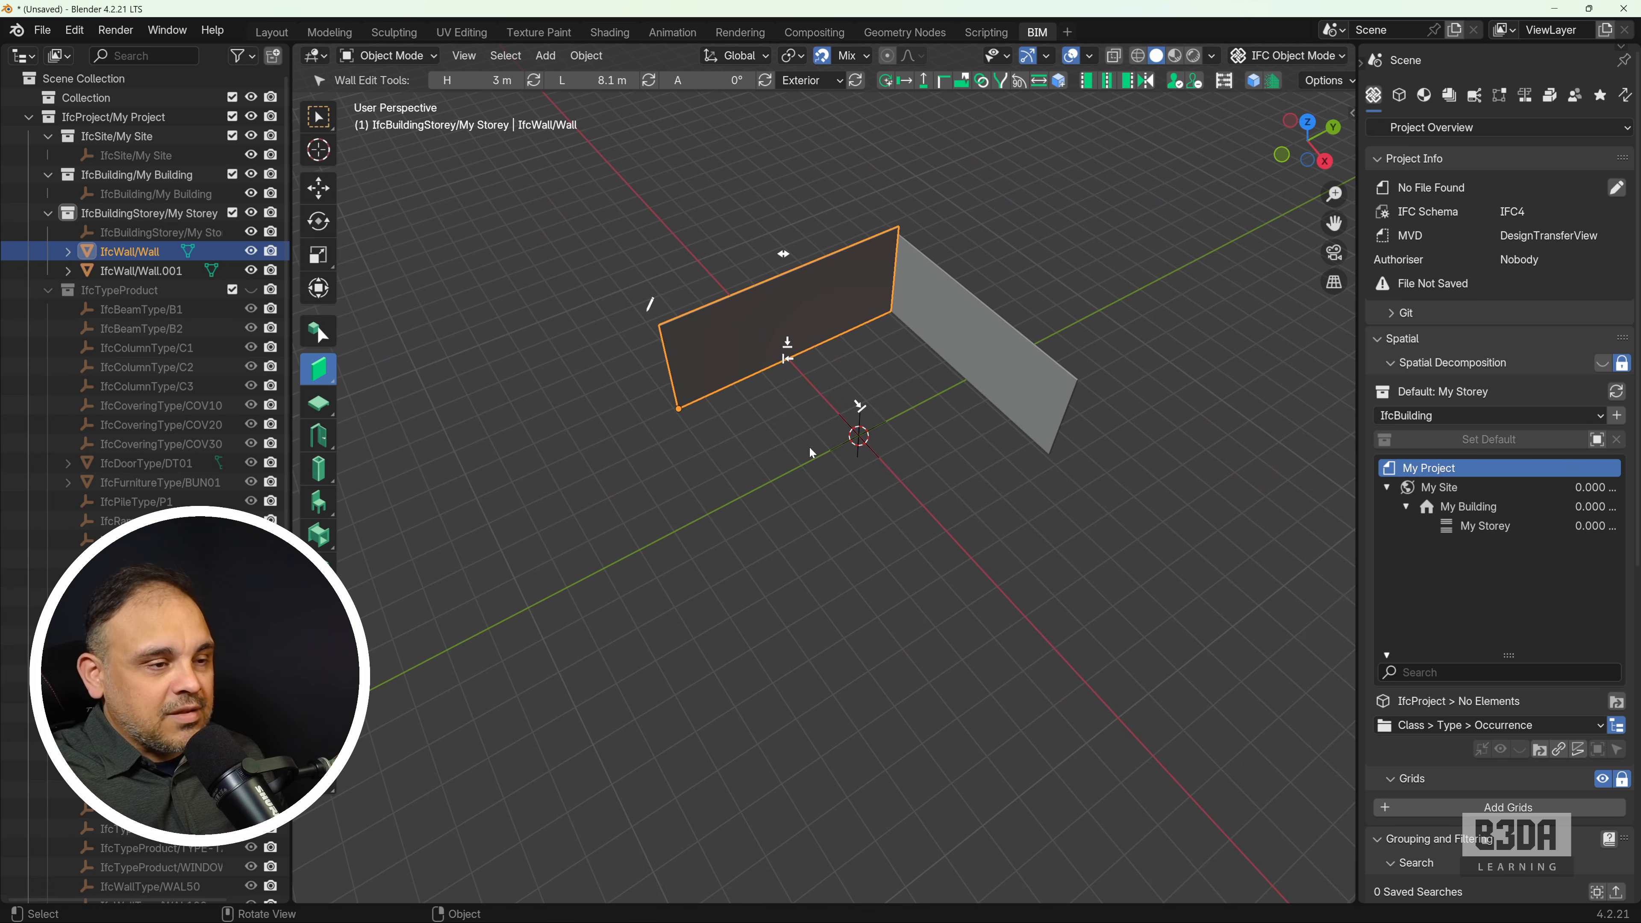
key(shift+a)
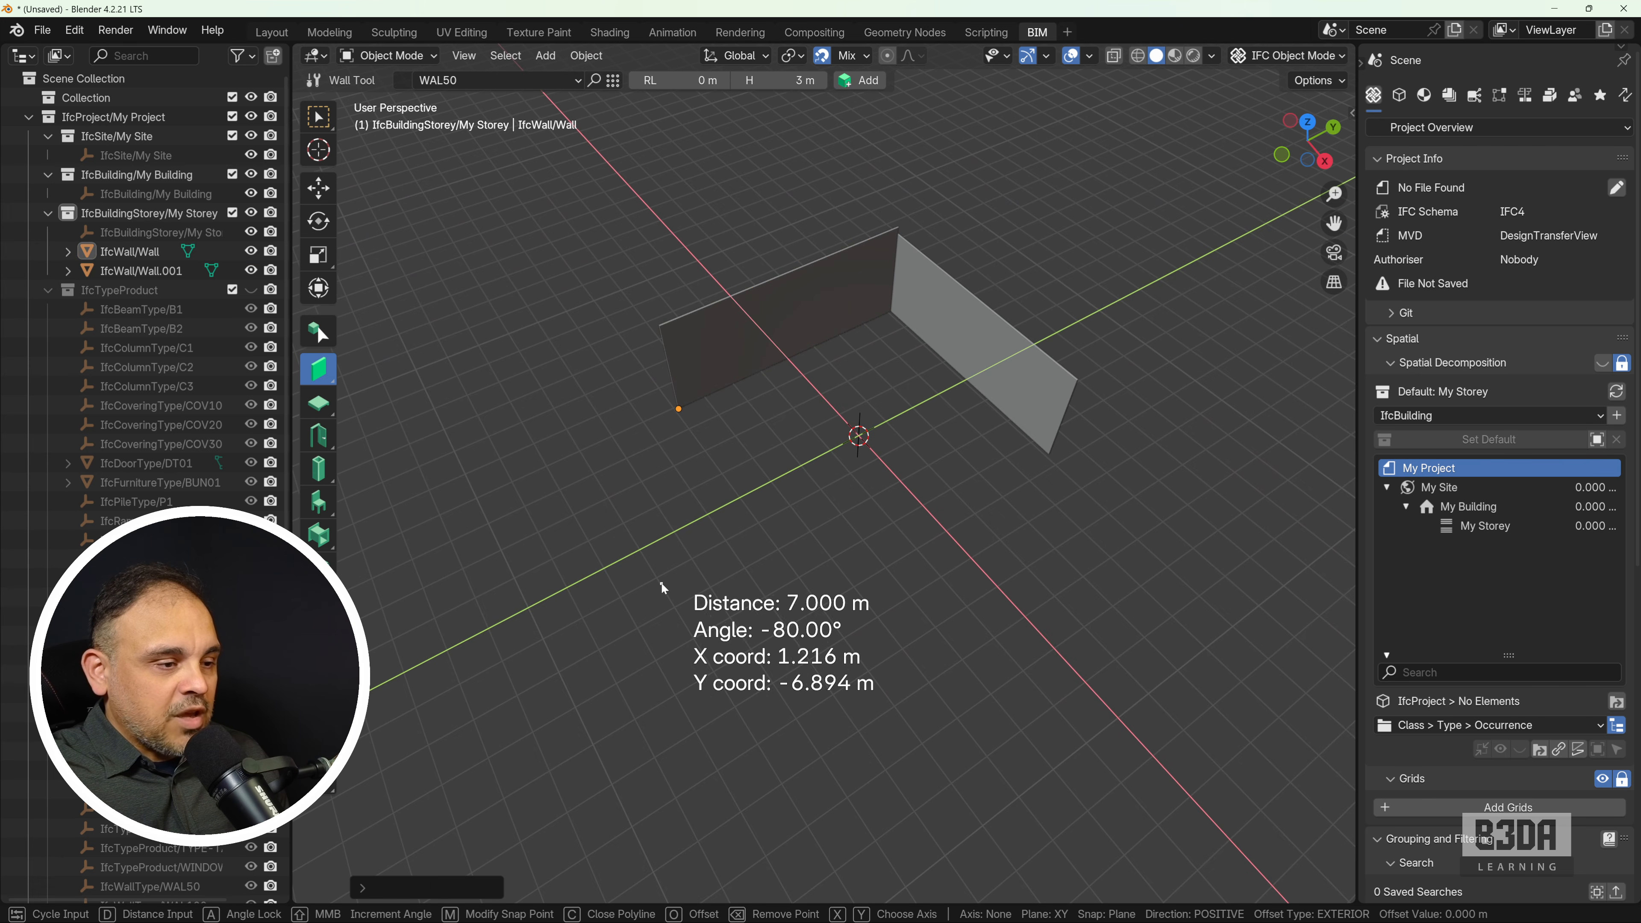
click(664, 582)
click(832, 496)
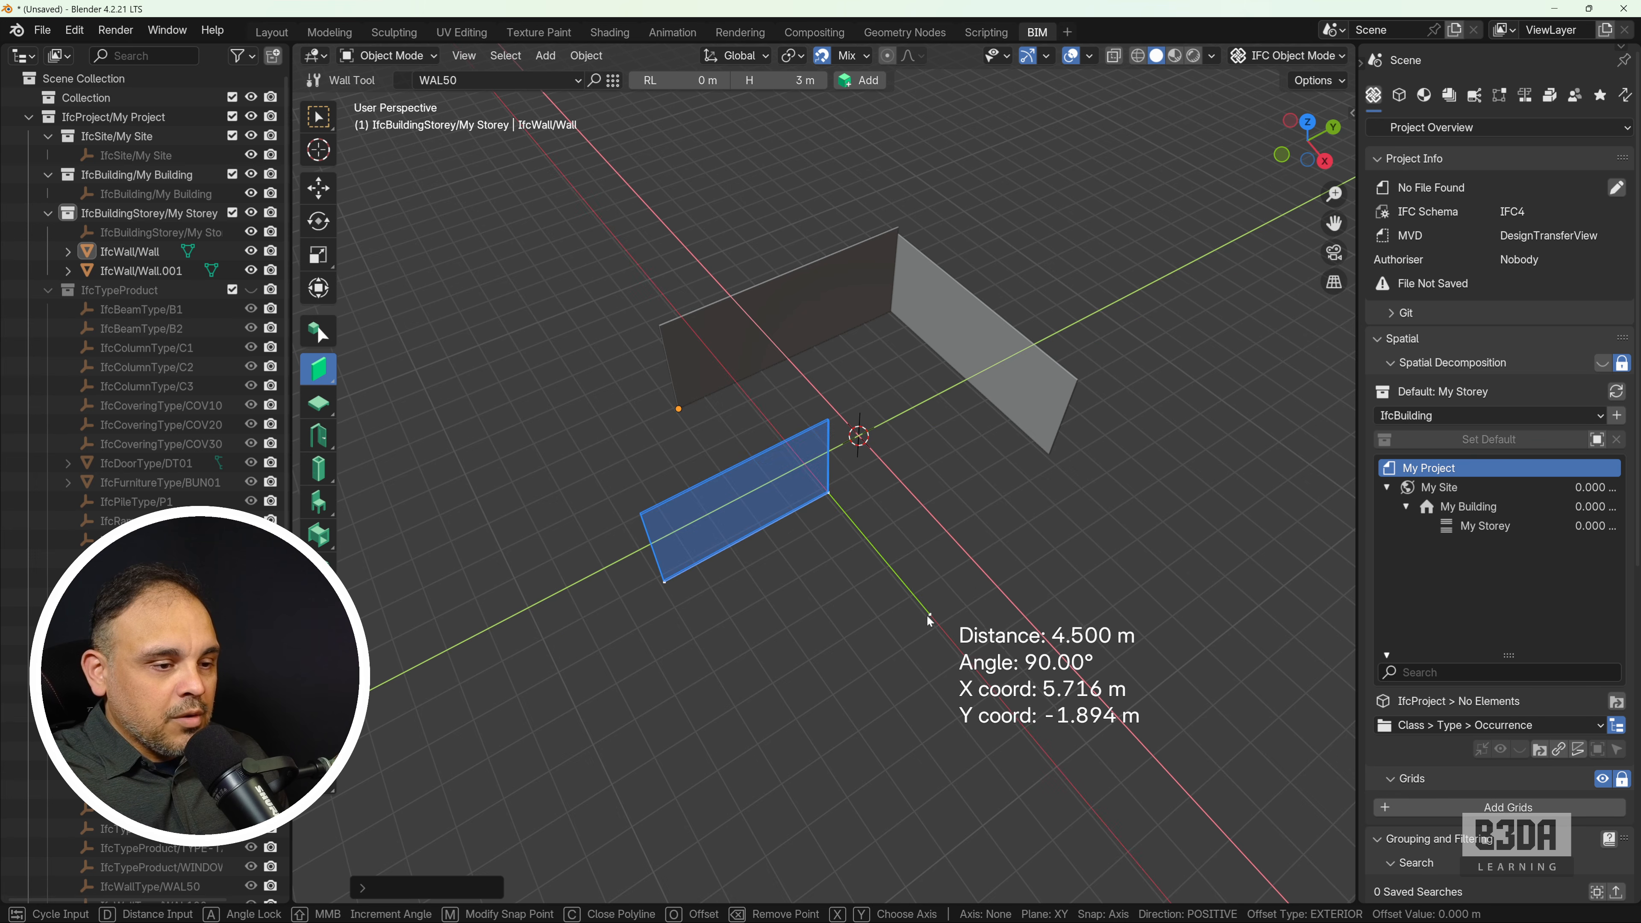
click(930, 614)
key(Return)
- Round the corner between the two new front walls with a 1.25 m radius fillet
scroll(850, 487, up, 2)
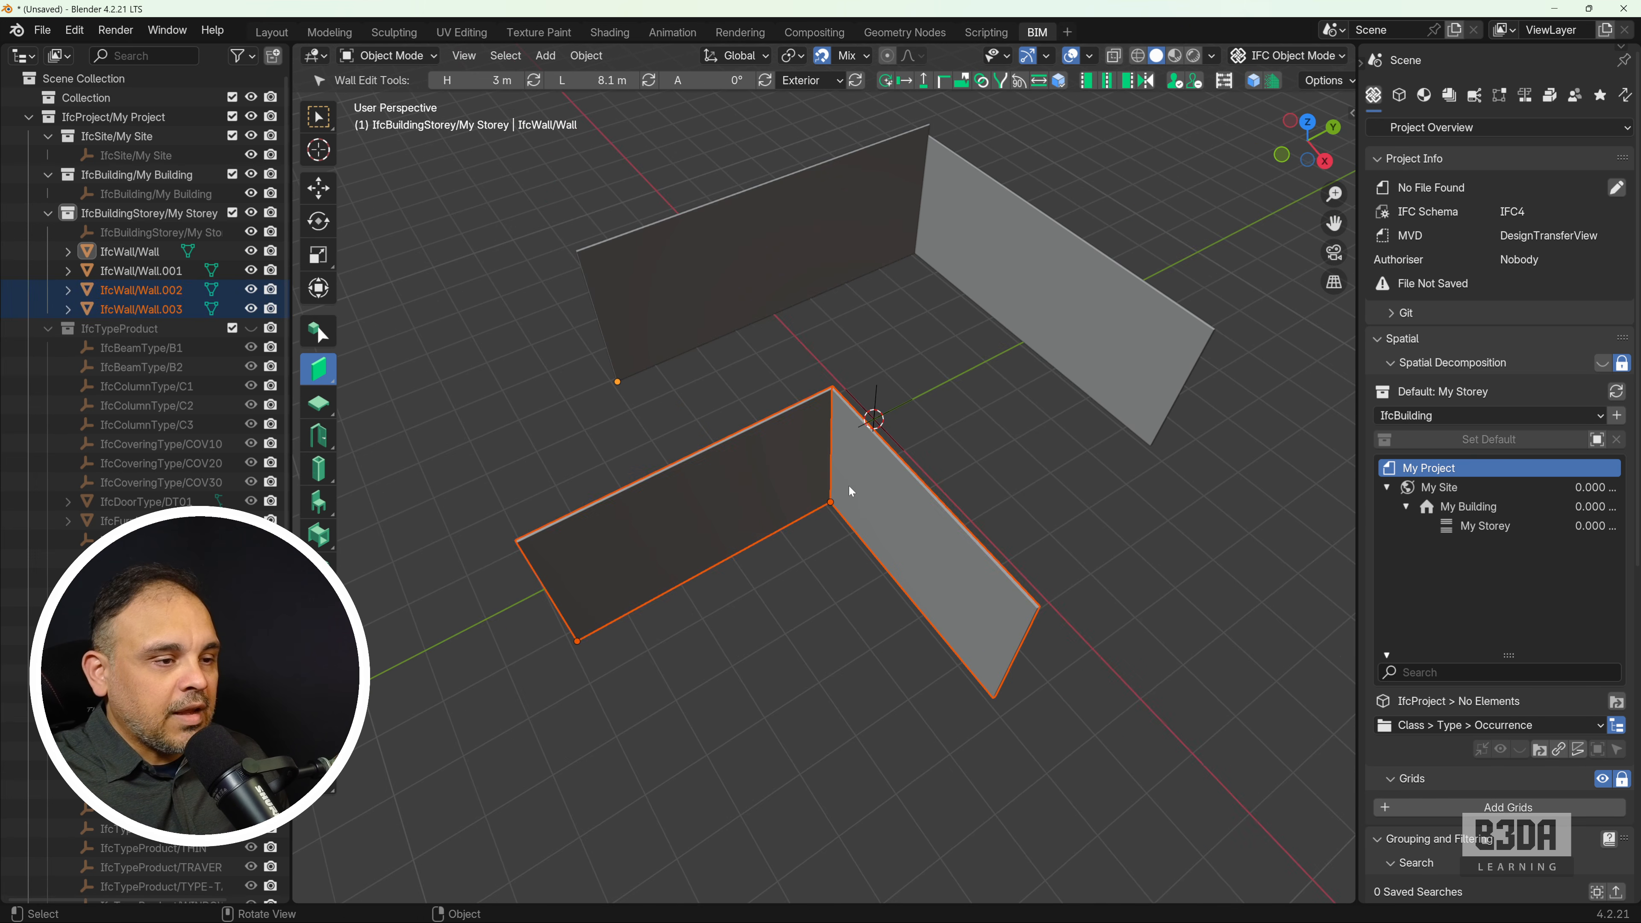
click(814, 610)
click(768, 501)
shift+click(890, 489)
middle_drag(890, 489, 836, 549)
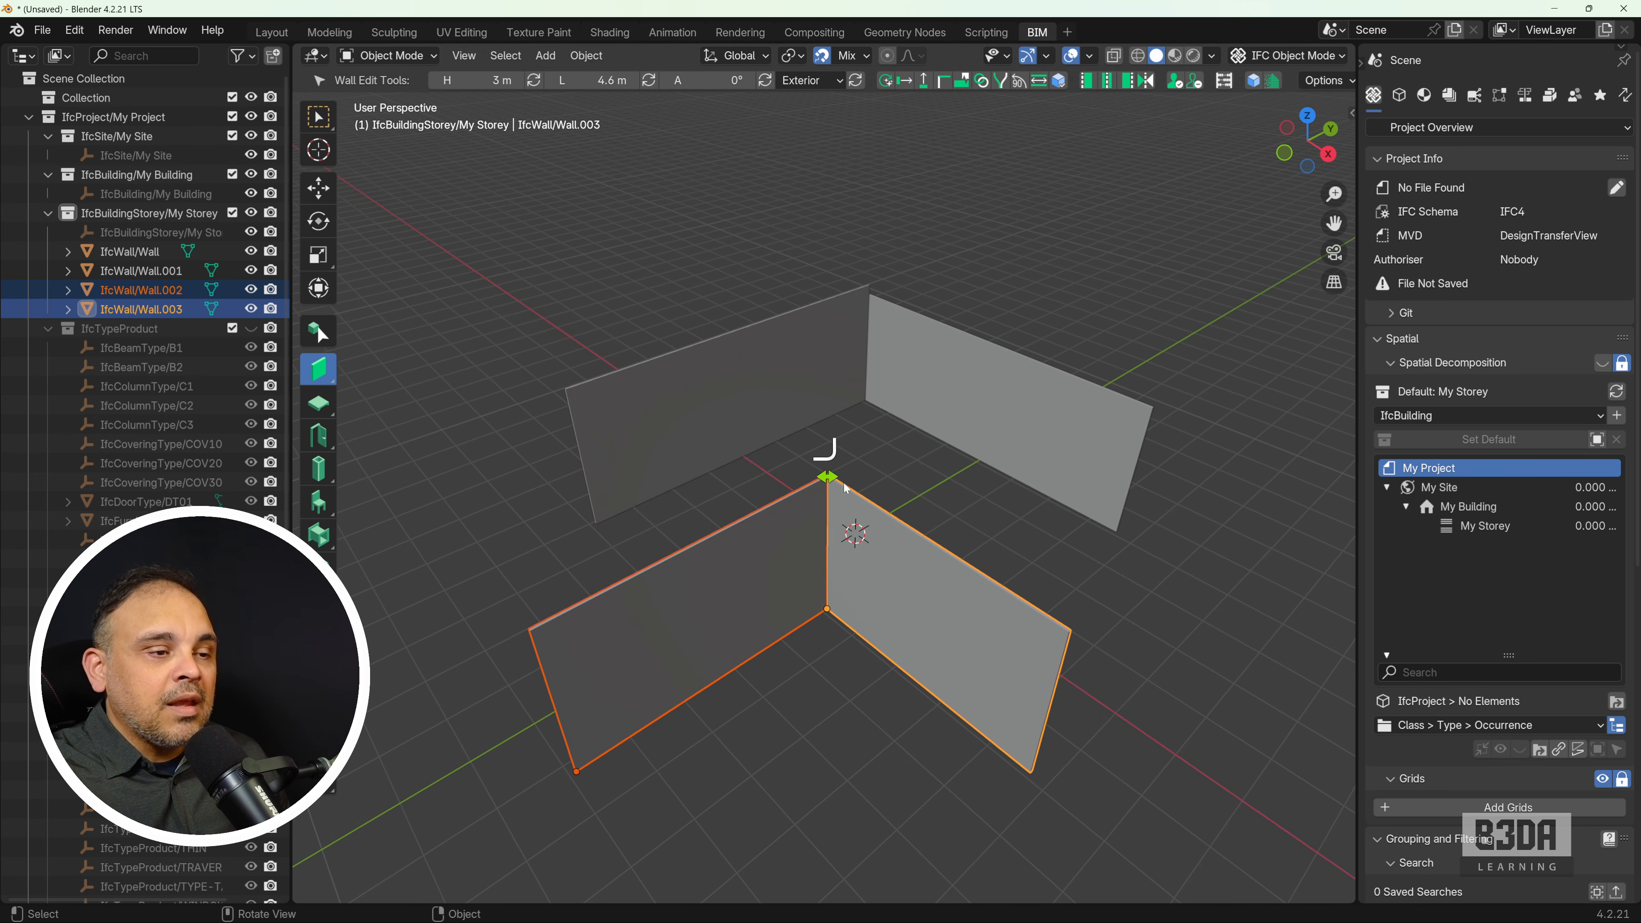
click(833, 456)
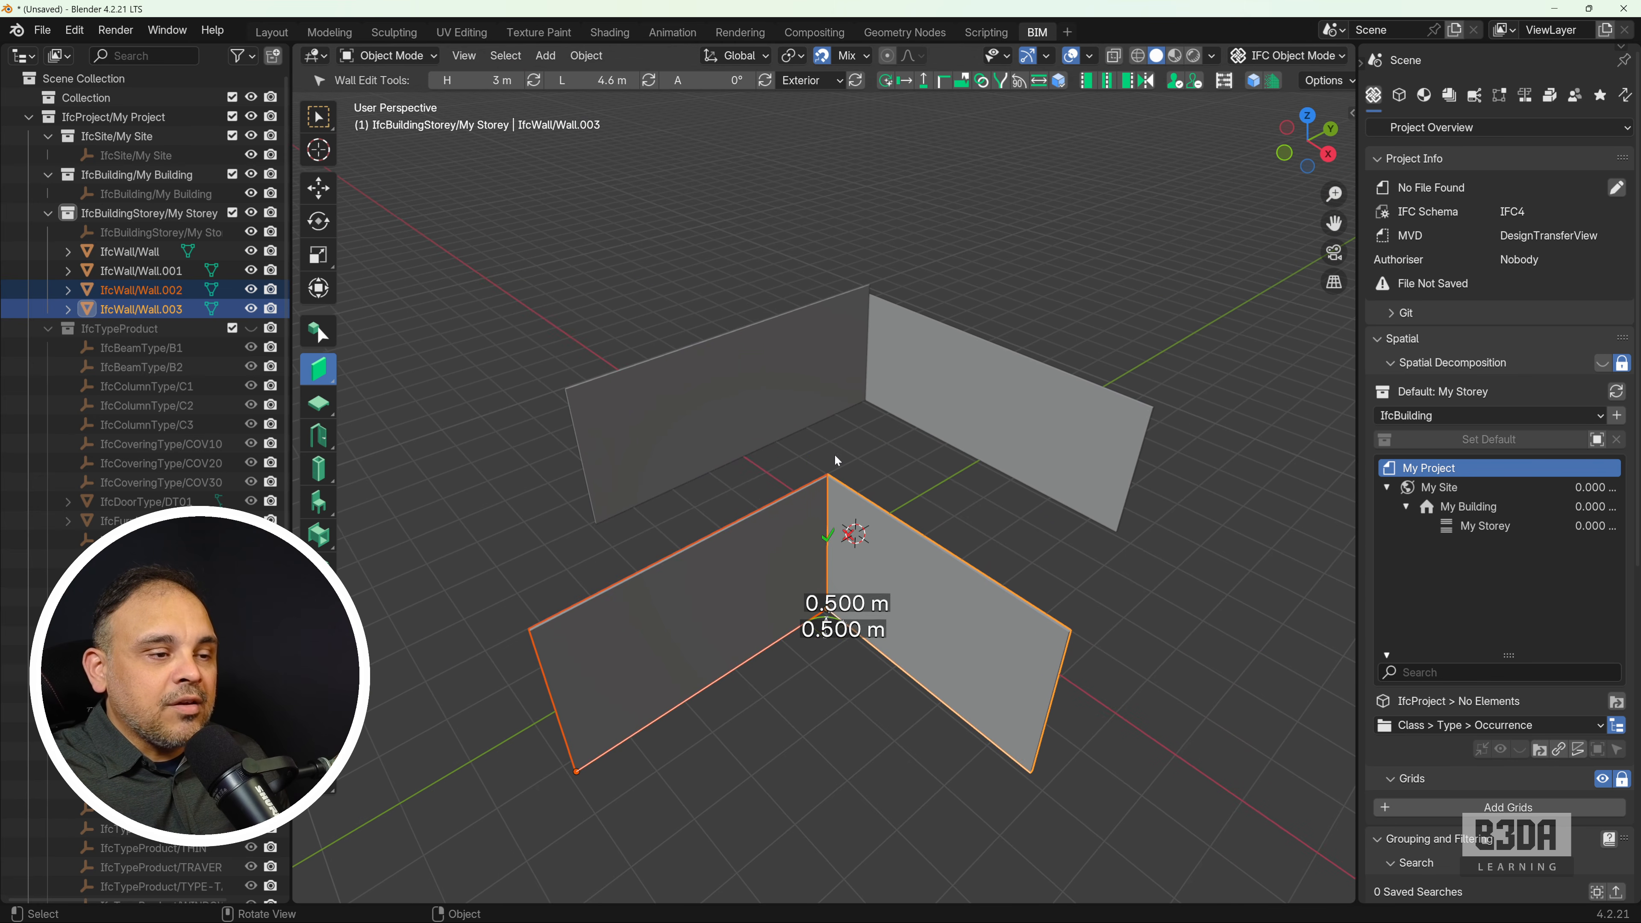
click(835, 636)
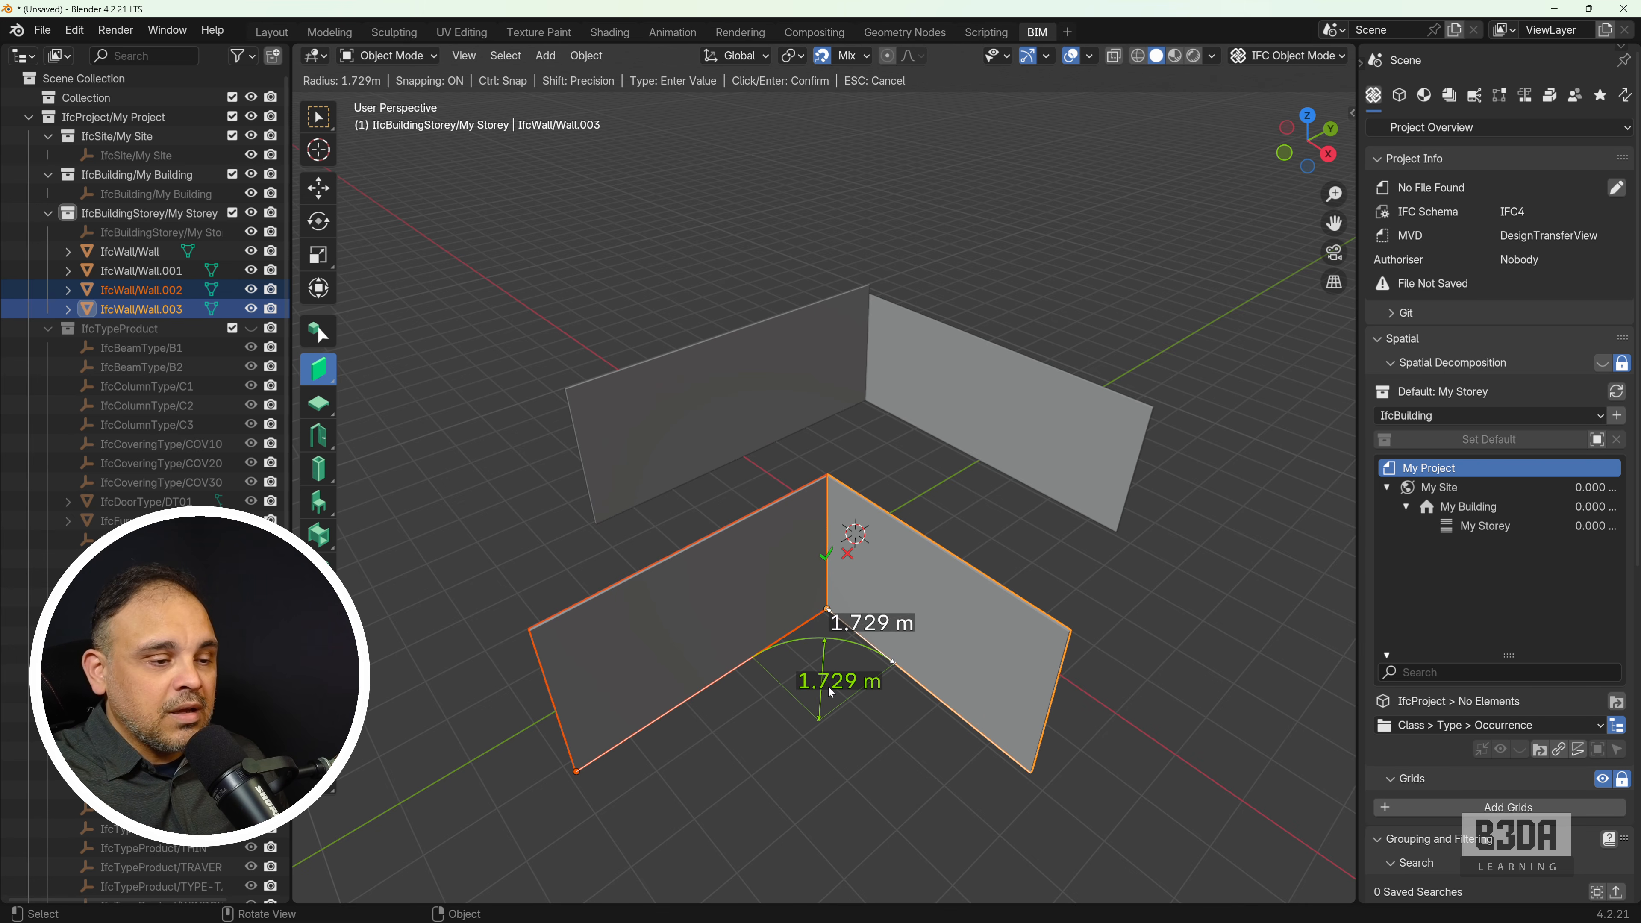
text(1.25)
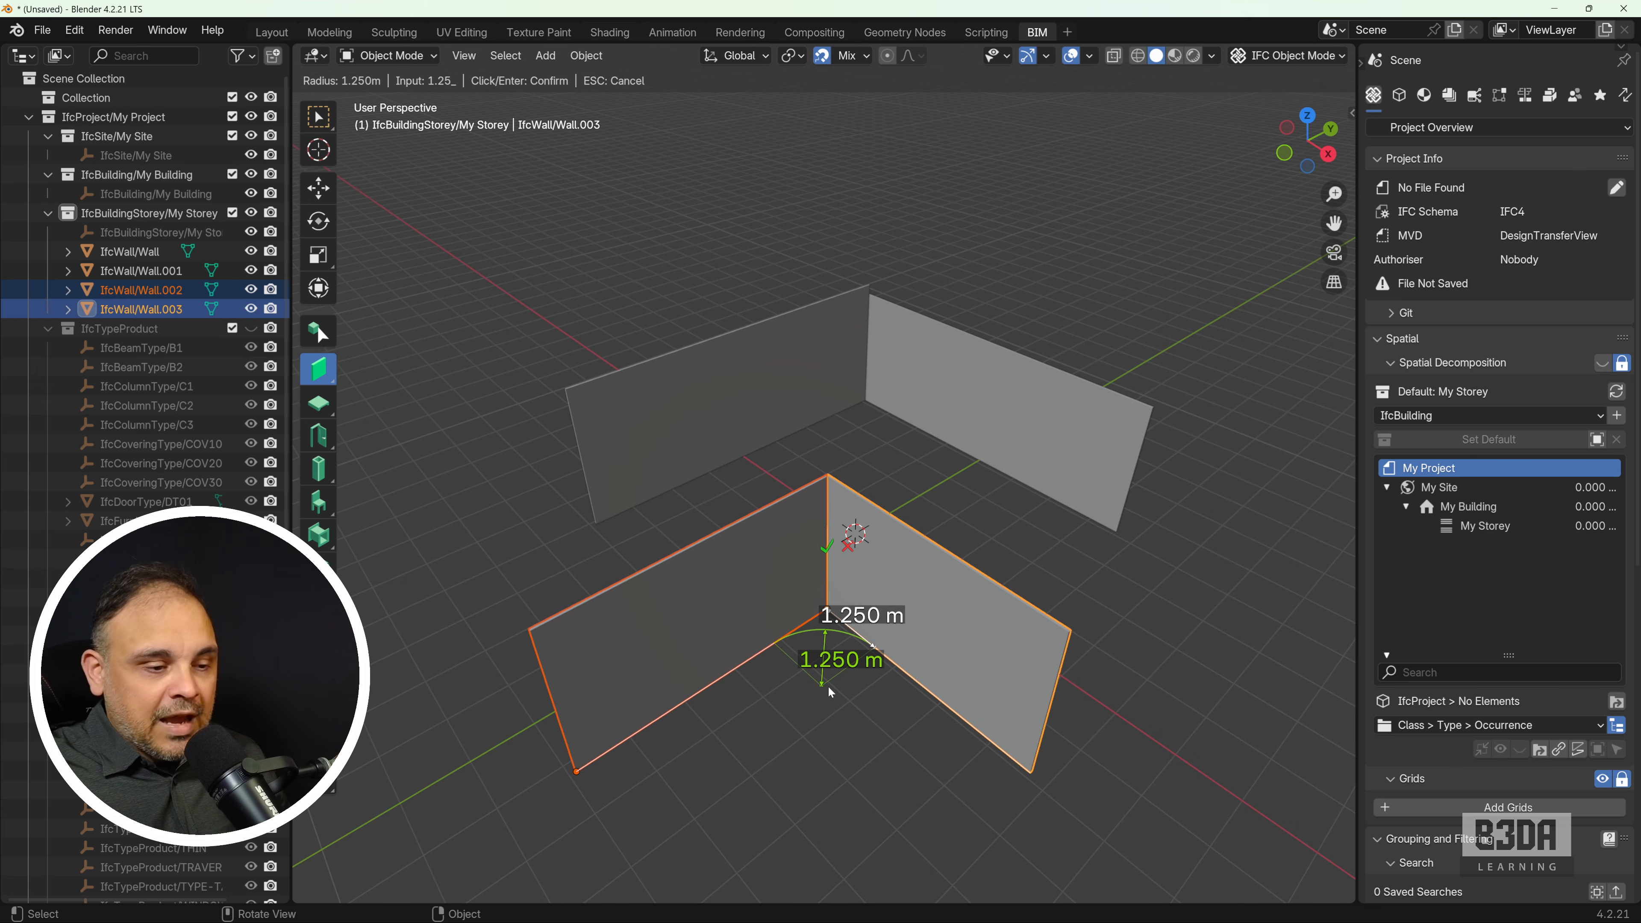
key(Return)
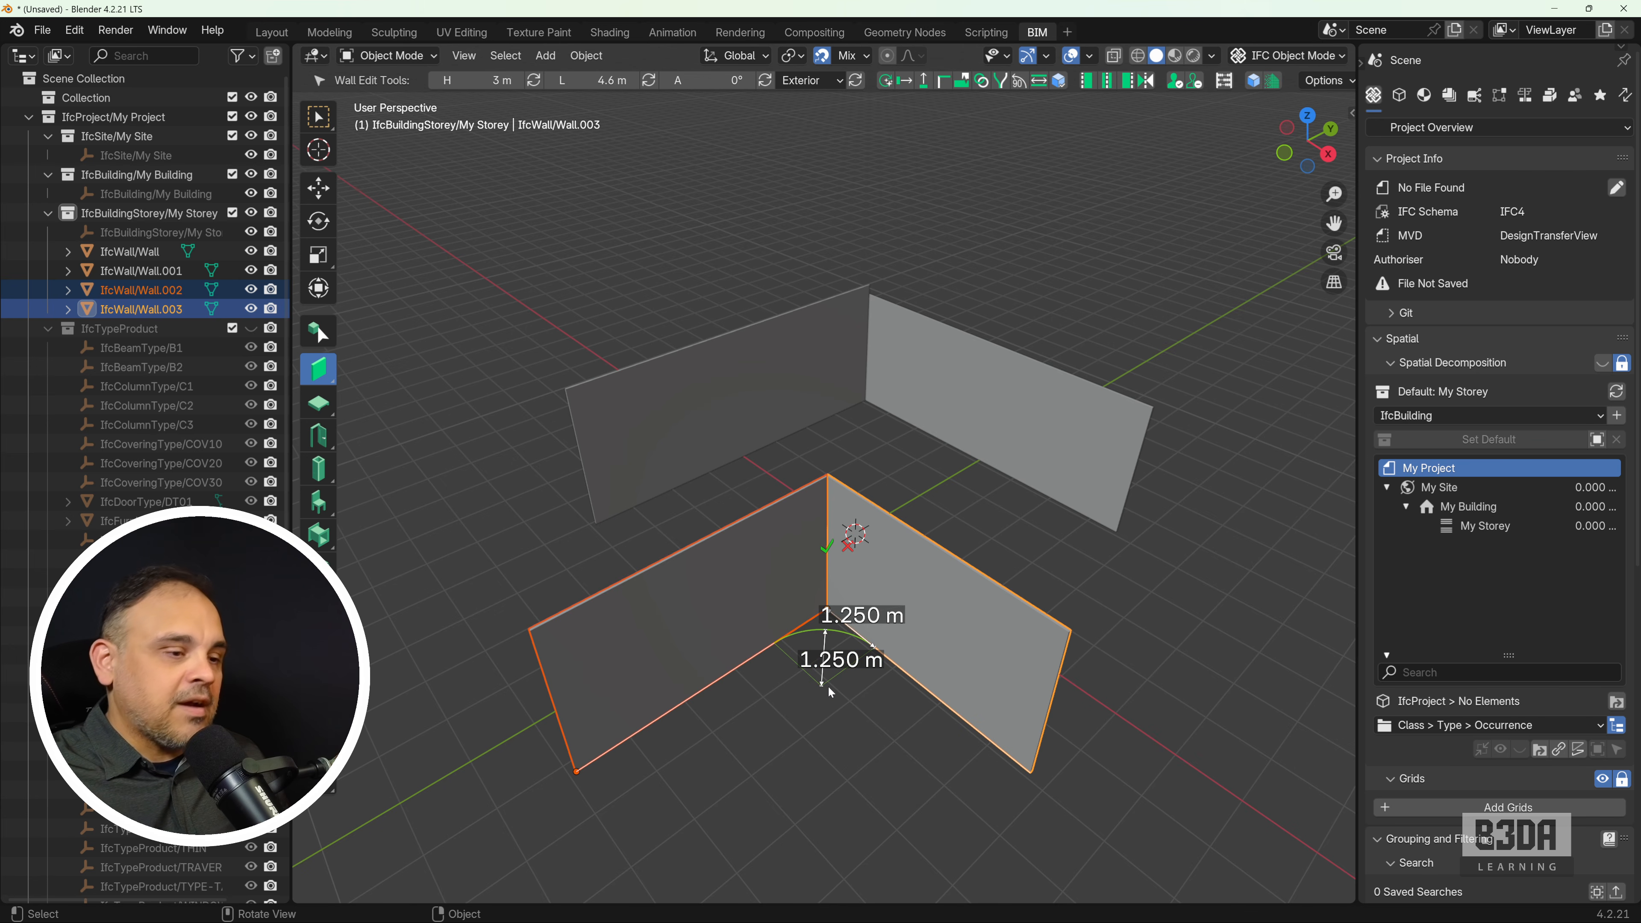
click(826, 548)
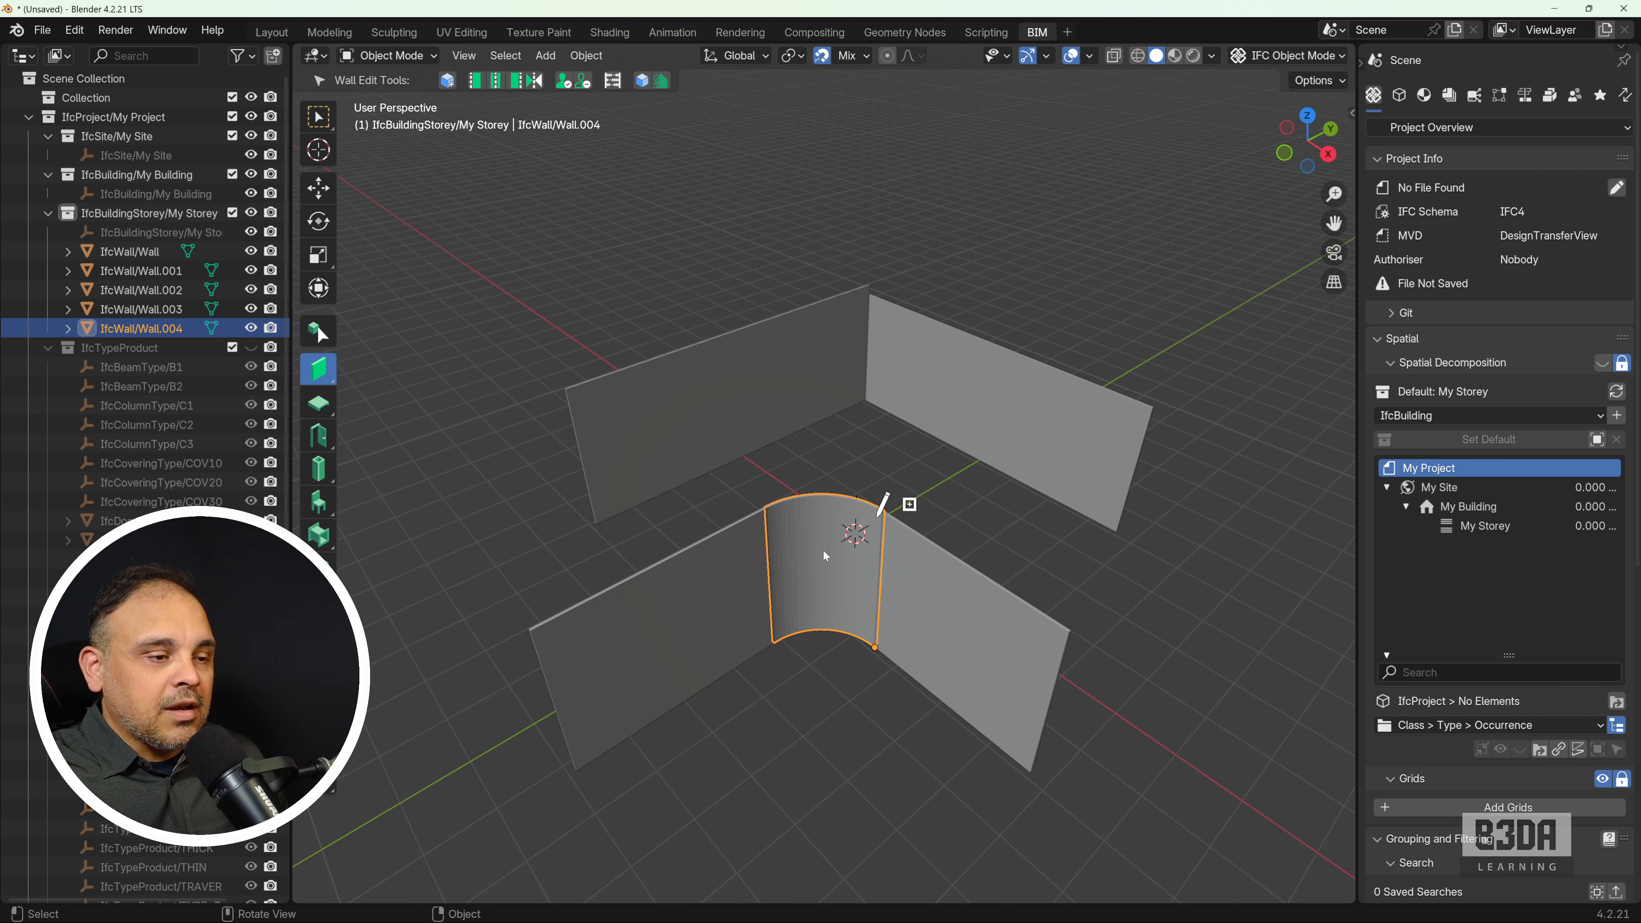
- Set the radius of the curved corner wall to 1.45 m
click(813, 691)
middle_drag(907, 719, 869, 621)
click(845, 545)
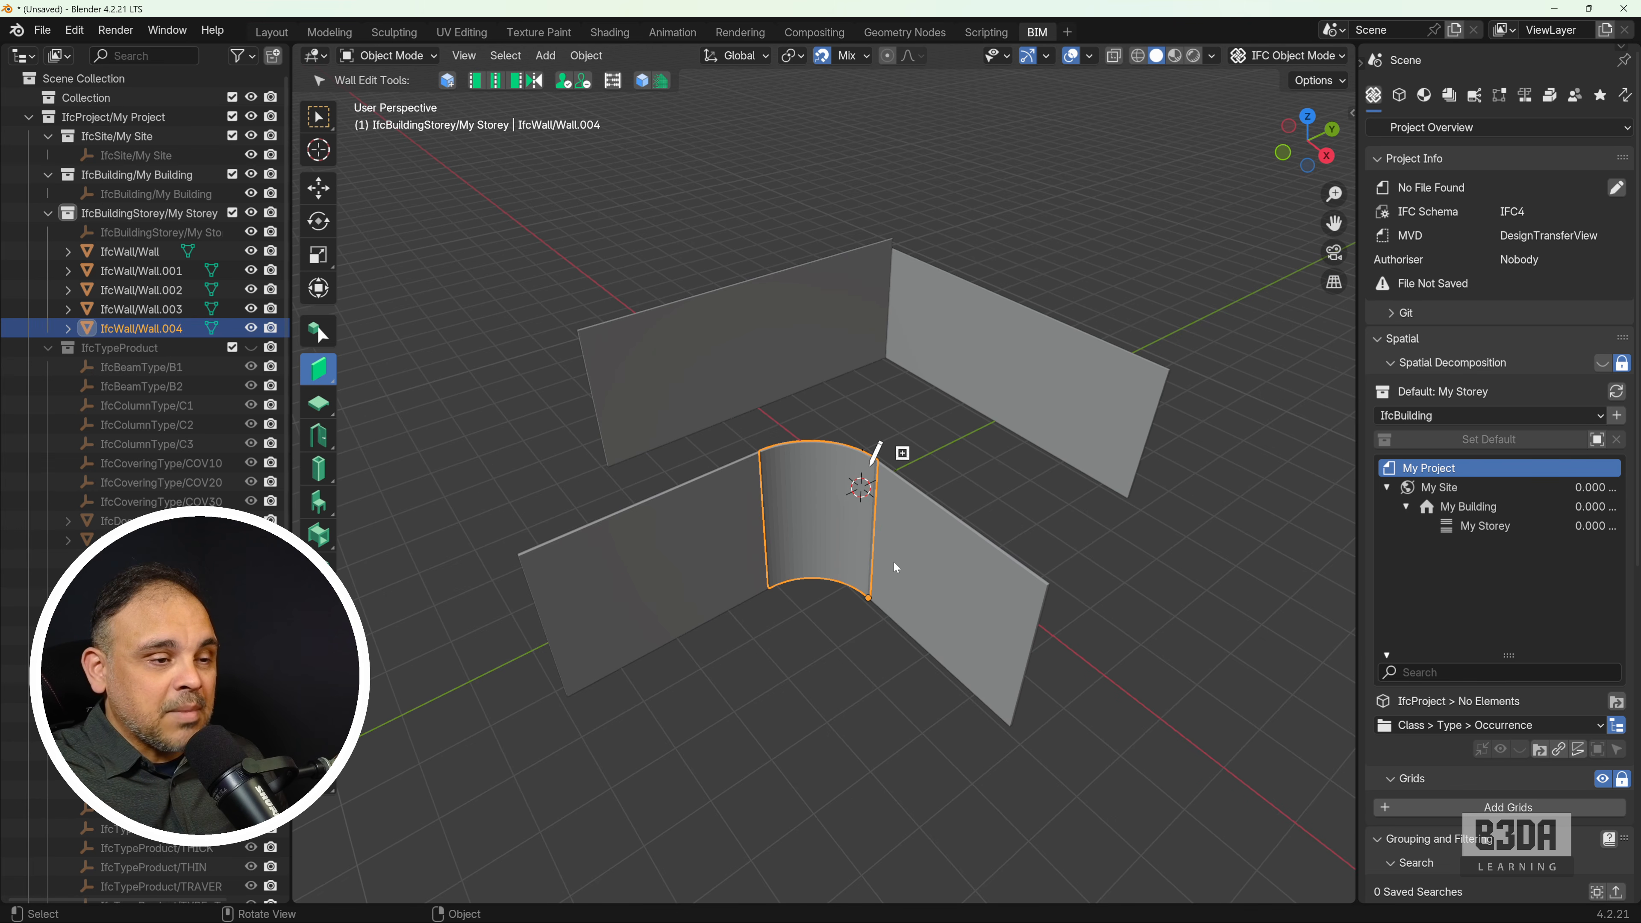
click(874, 455)
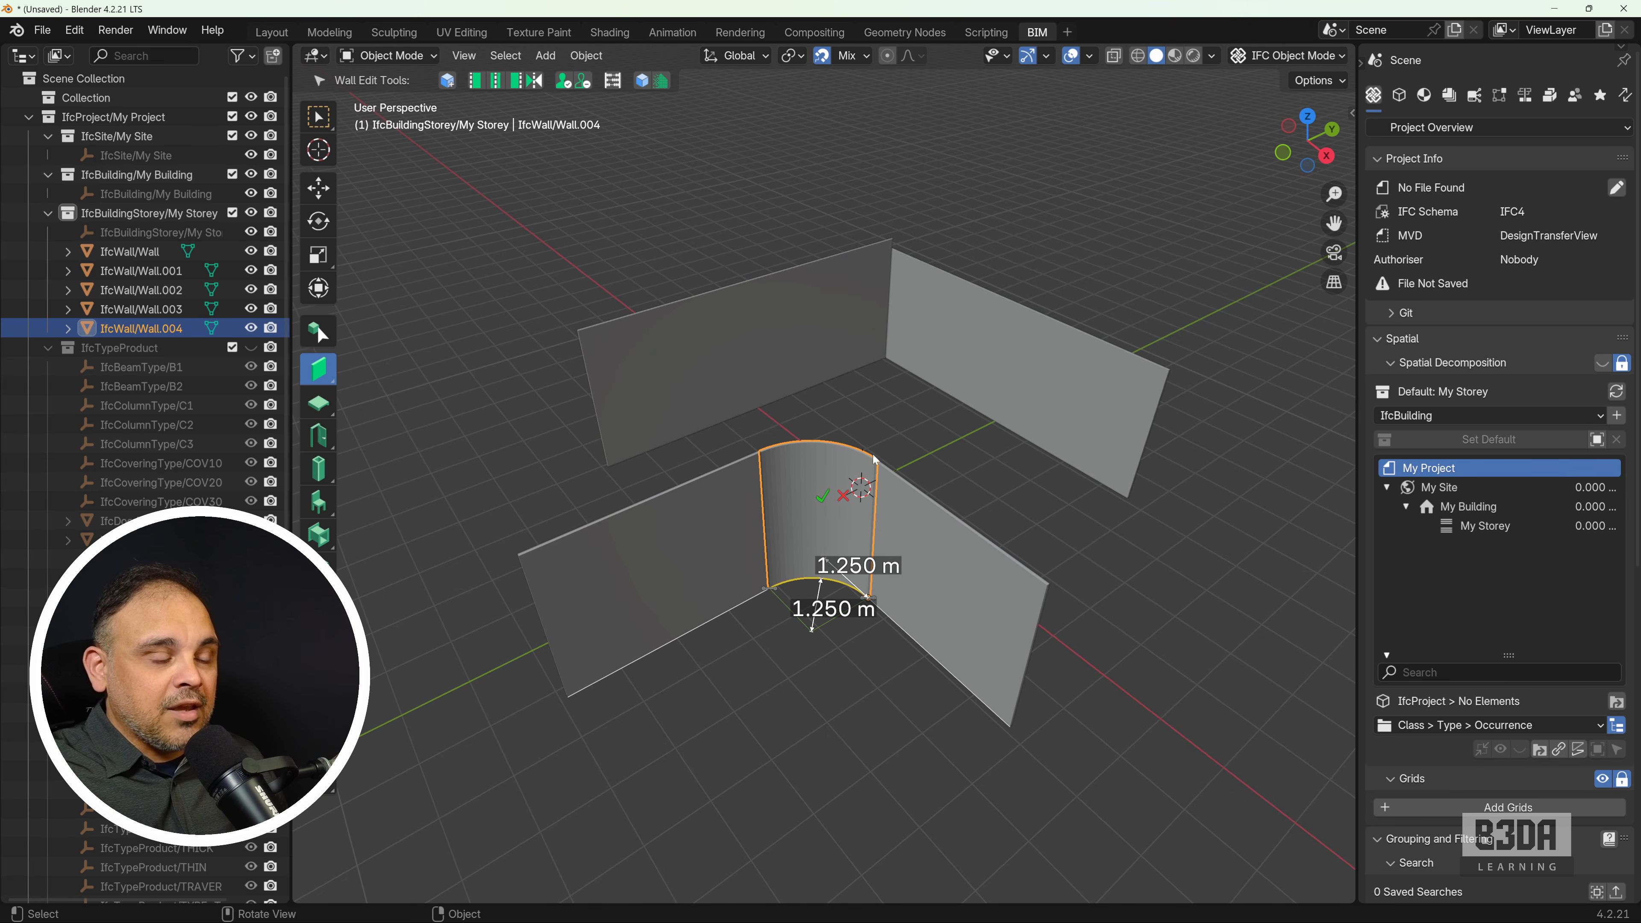
click(809, 615)
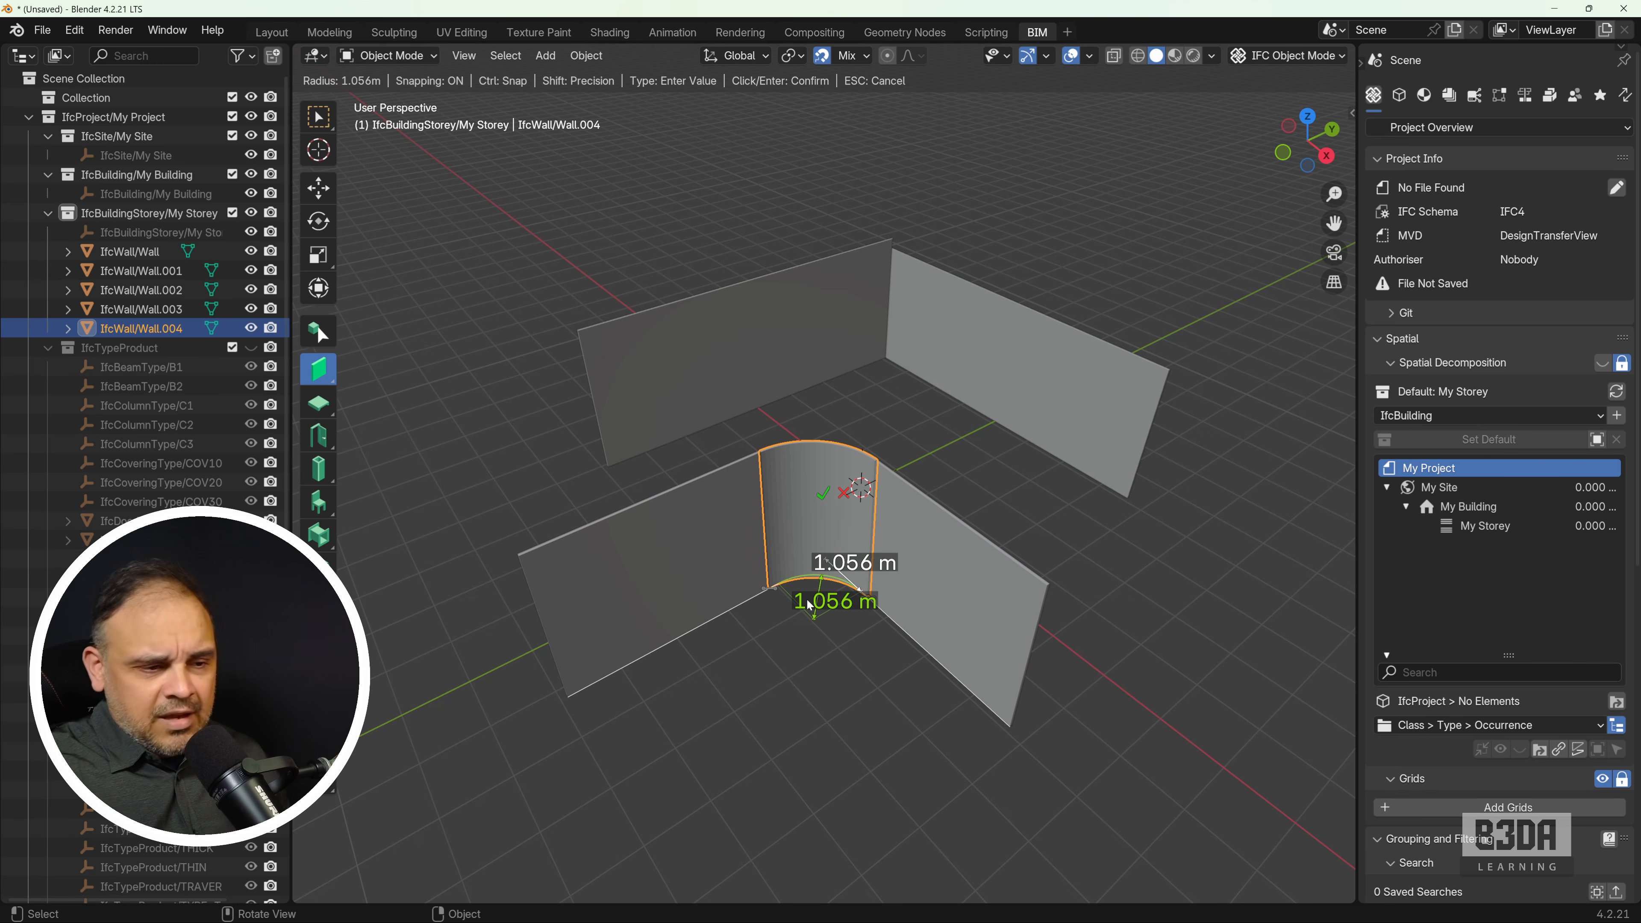
text(1.45)
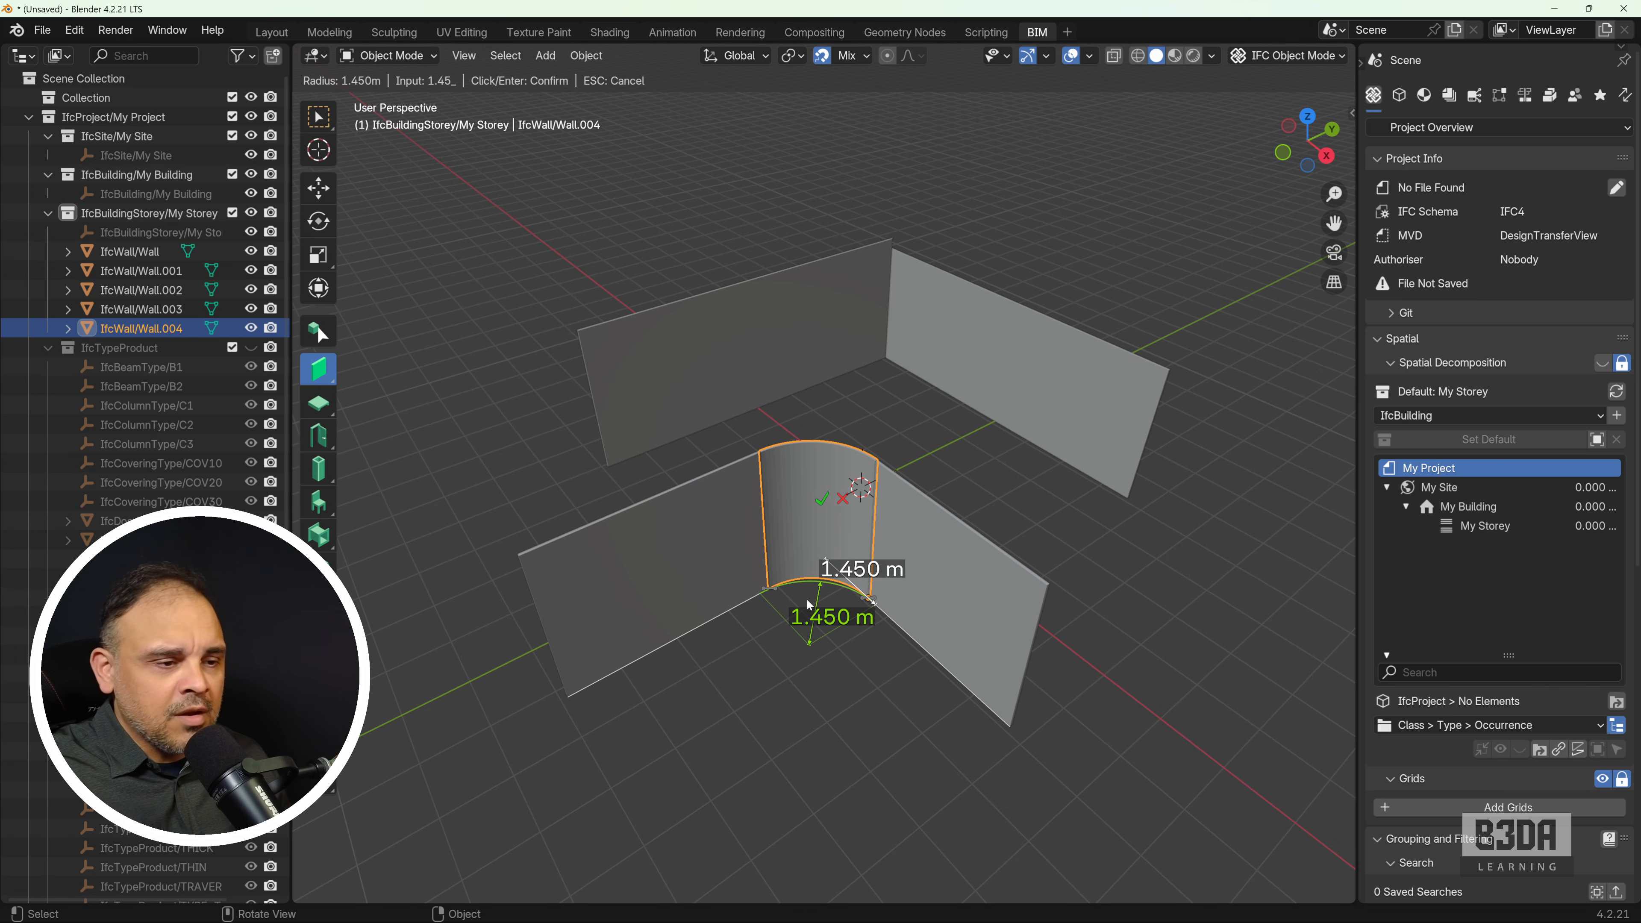
key(Return)
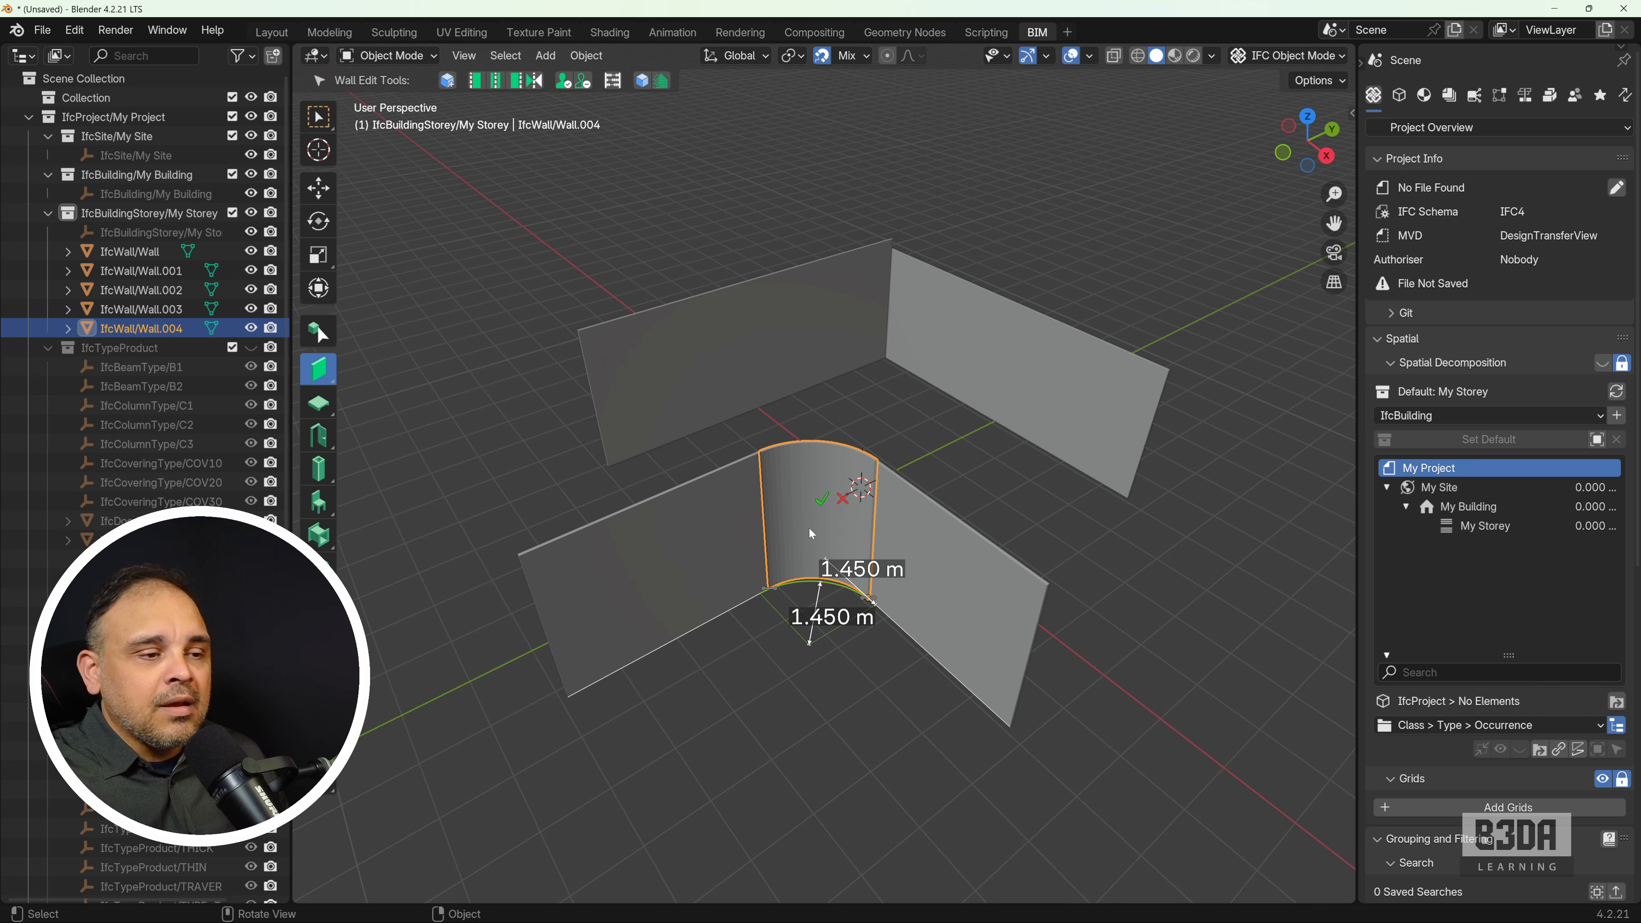
click(823, 500)
click(806, 649)
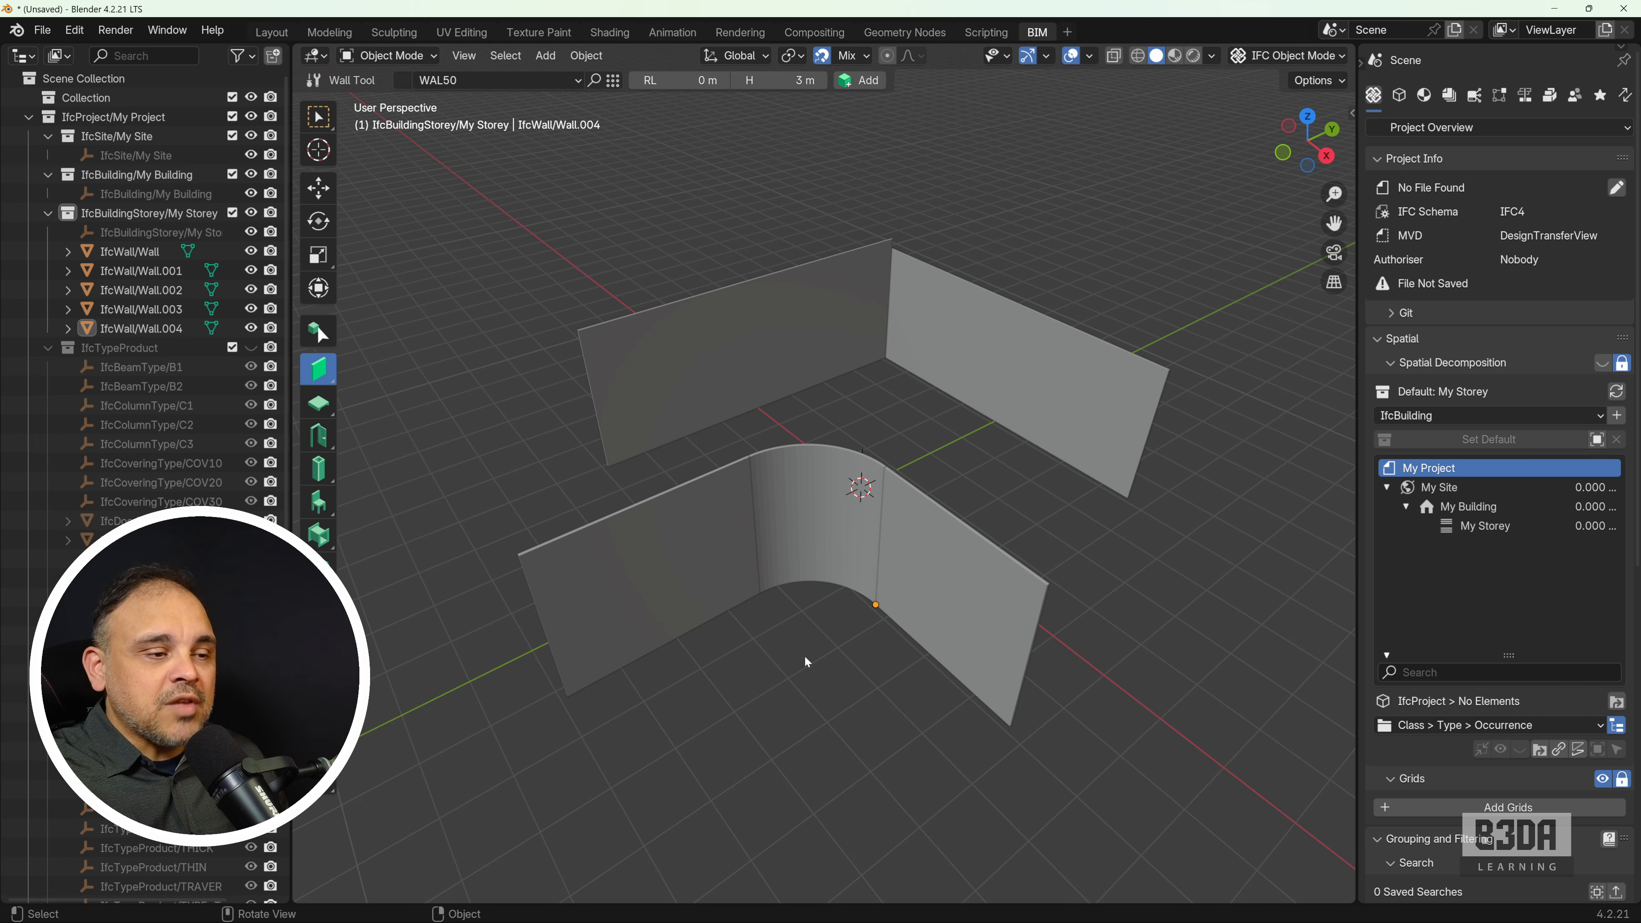
- Delete the 3.25 m high wall from the rear corner
mouse_move(794, 652)
middle_down()
mouse_move(770, 720)
mouse_move(781, 670)
middle_up()
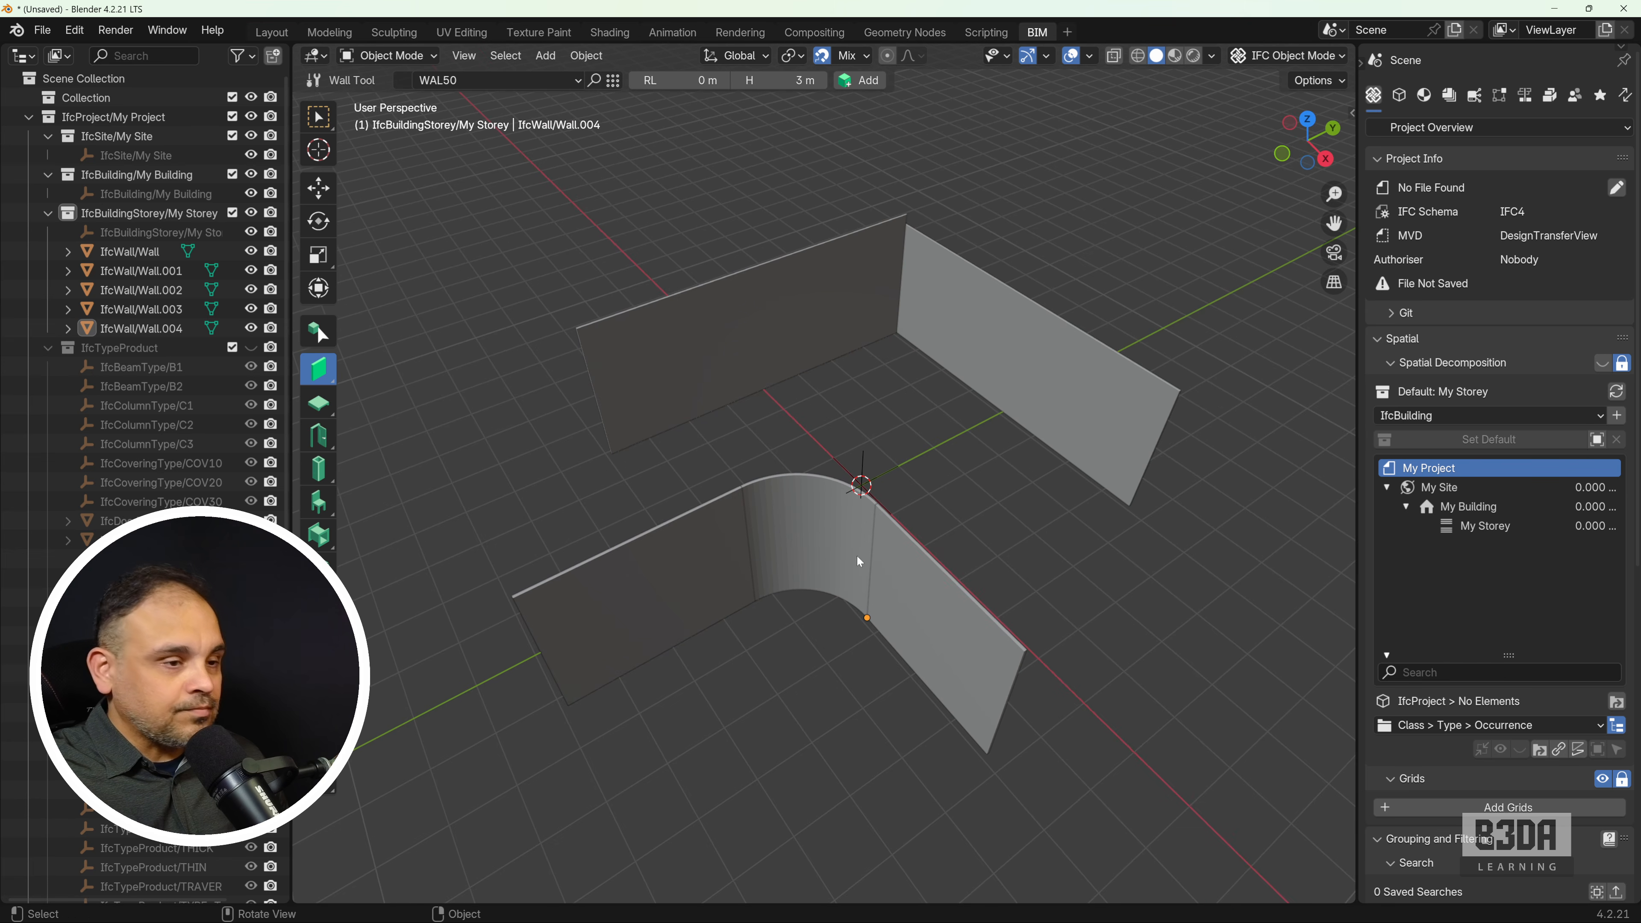
click(842, 263)
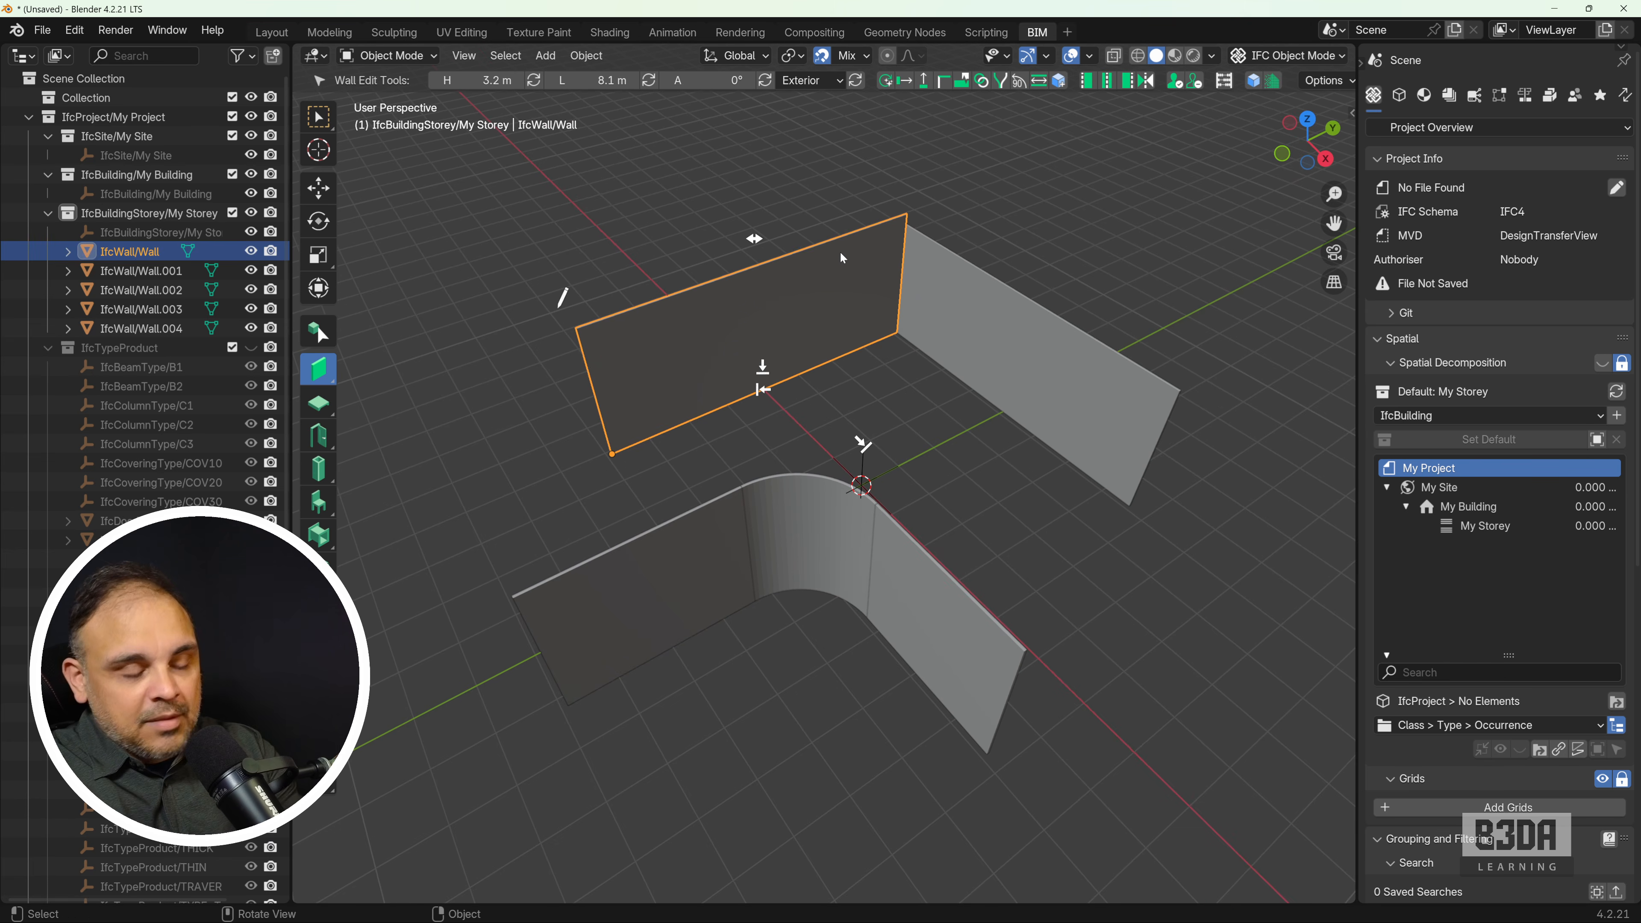
key(Delete)
- Select the remaining rear wall and place the 3D cursor beyond its start point to examine the wall's extension handles
scroll(856, 273, down, 2)
shift+middle_drag(951, 286, 869, 362)
click(940, 441)
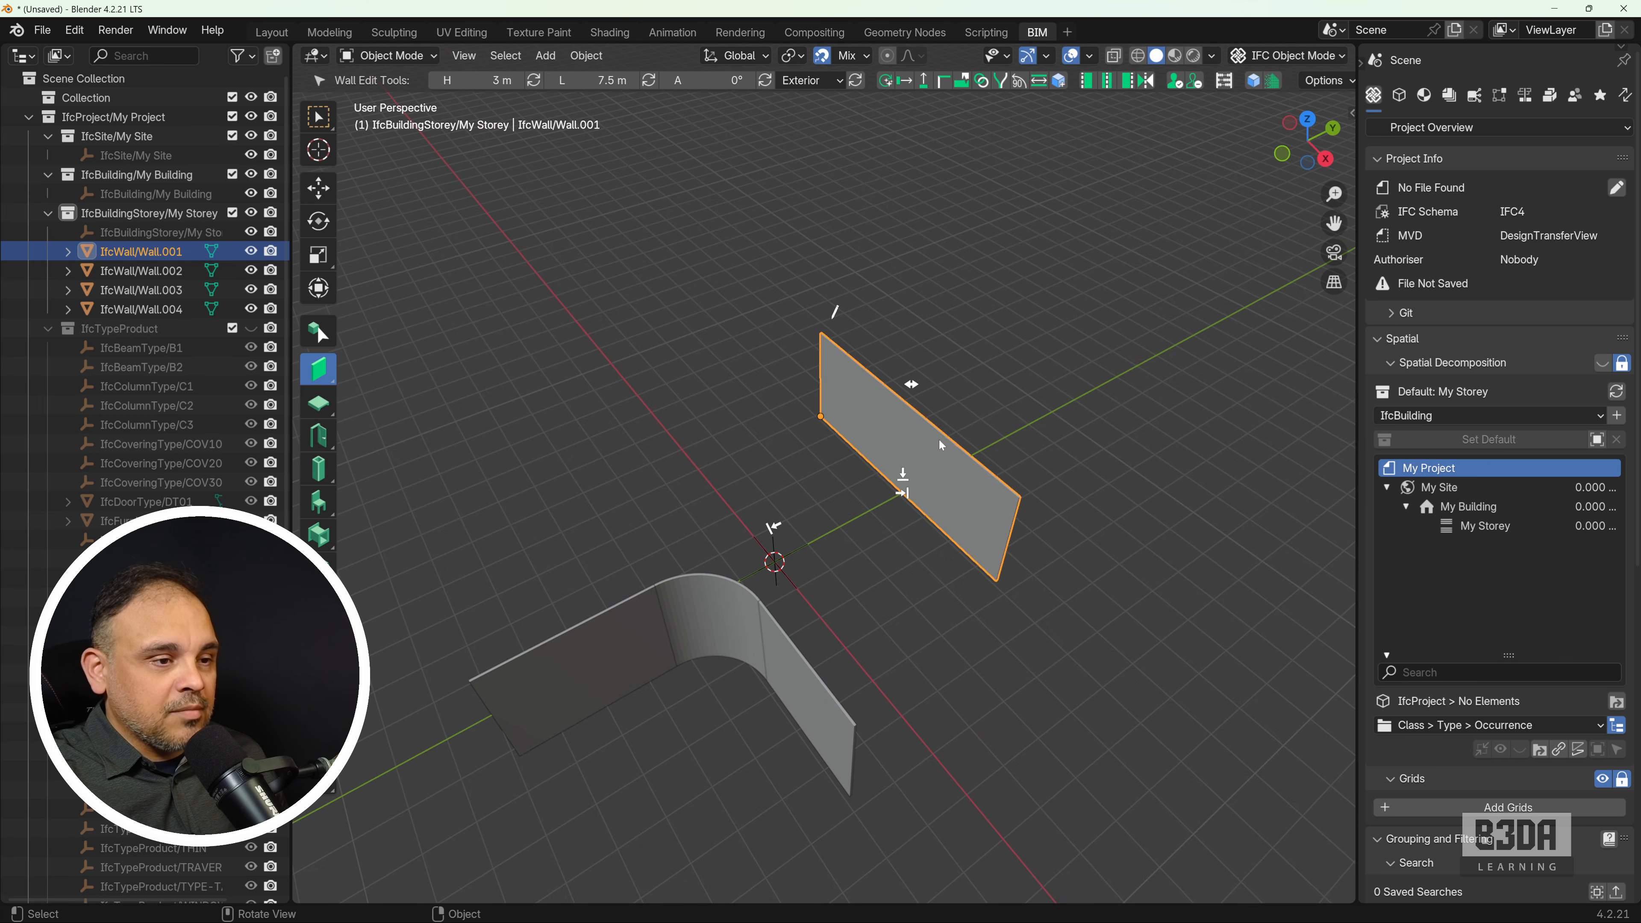
mouse_move(821, 472)
middle_down()
mouse_move(910, 450)
mouse_move(821, 531)
middle_up()
scroll(912, 455, up, 3)
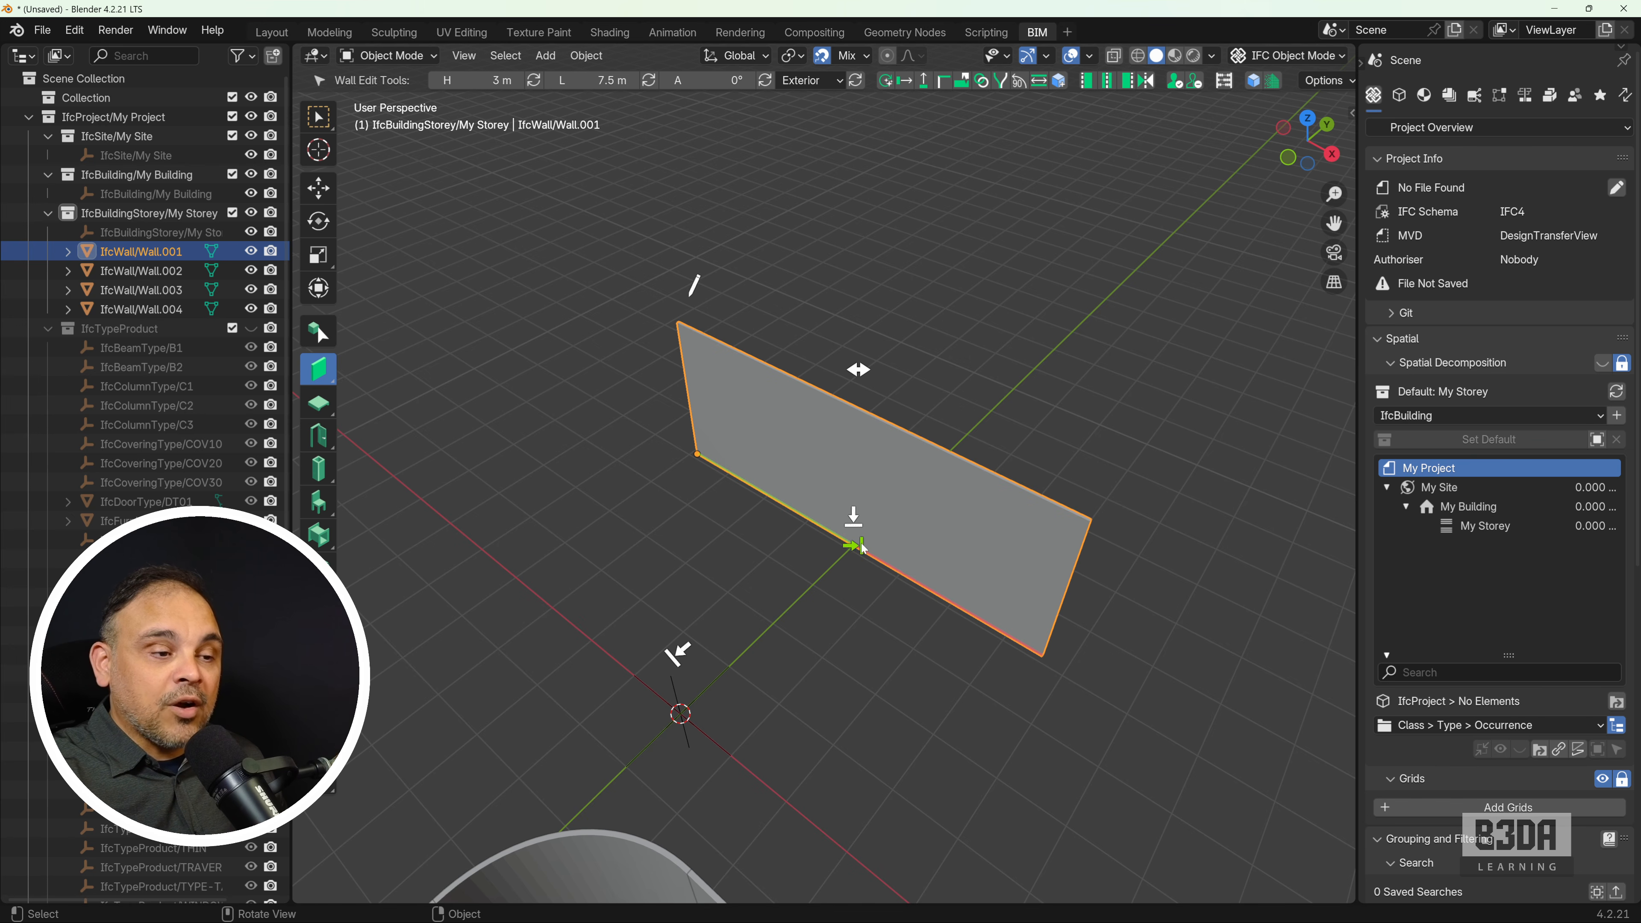
scroll(862, 549, down, 1)
shift+right_drag(667, 454, 577, 360)
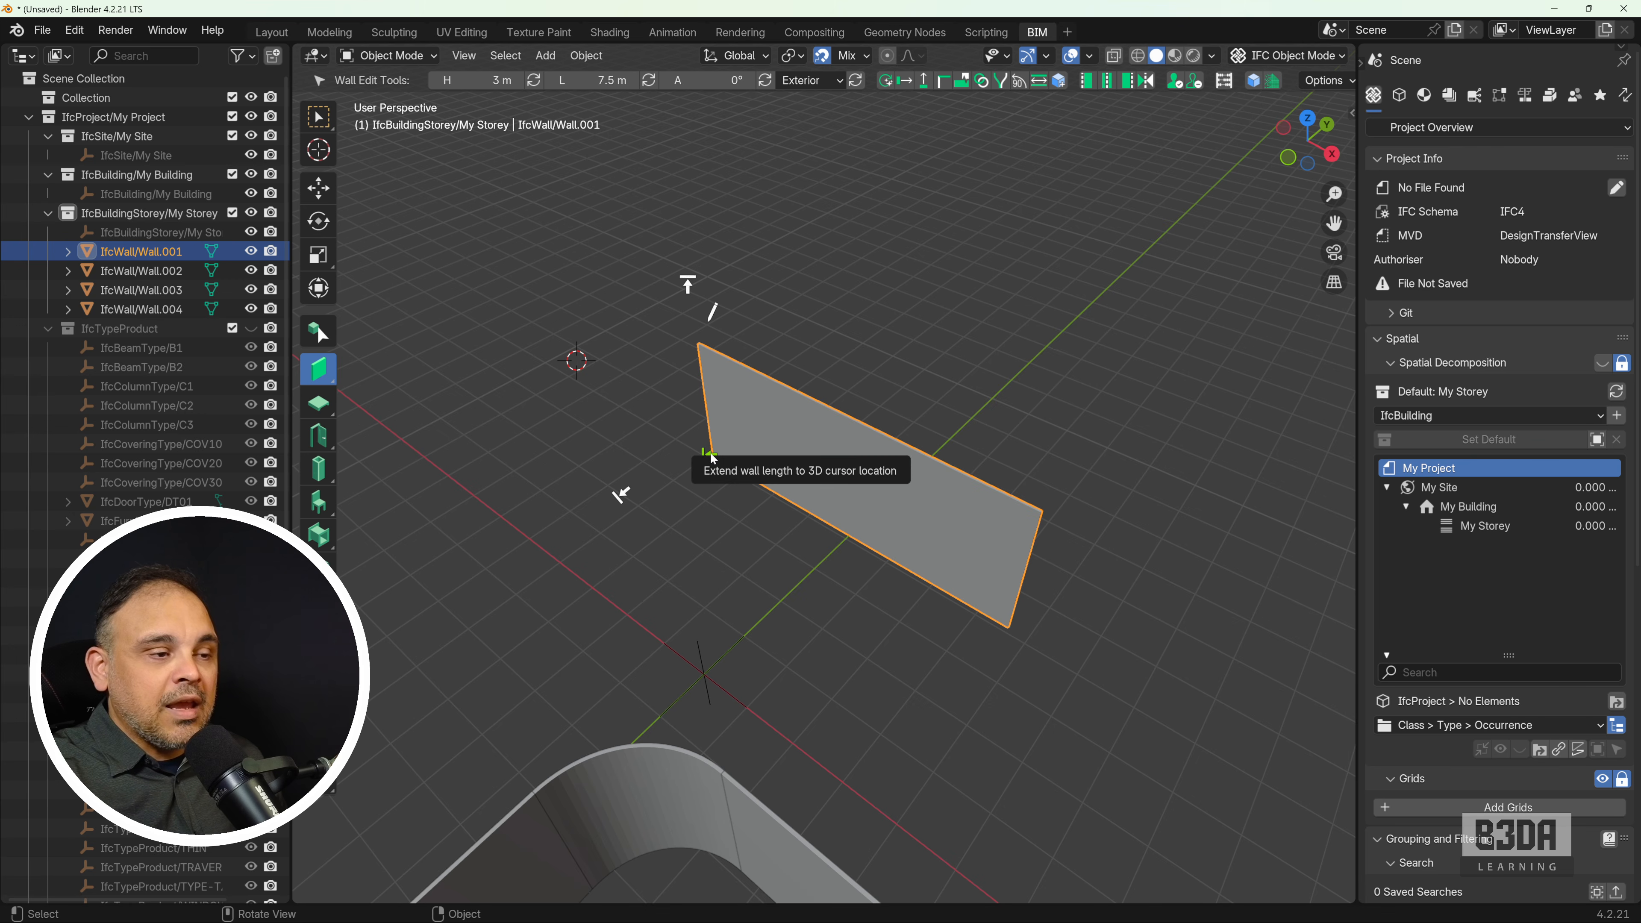
shift+middle_drag(711, 457, 801, 497)
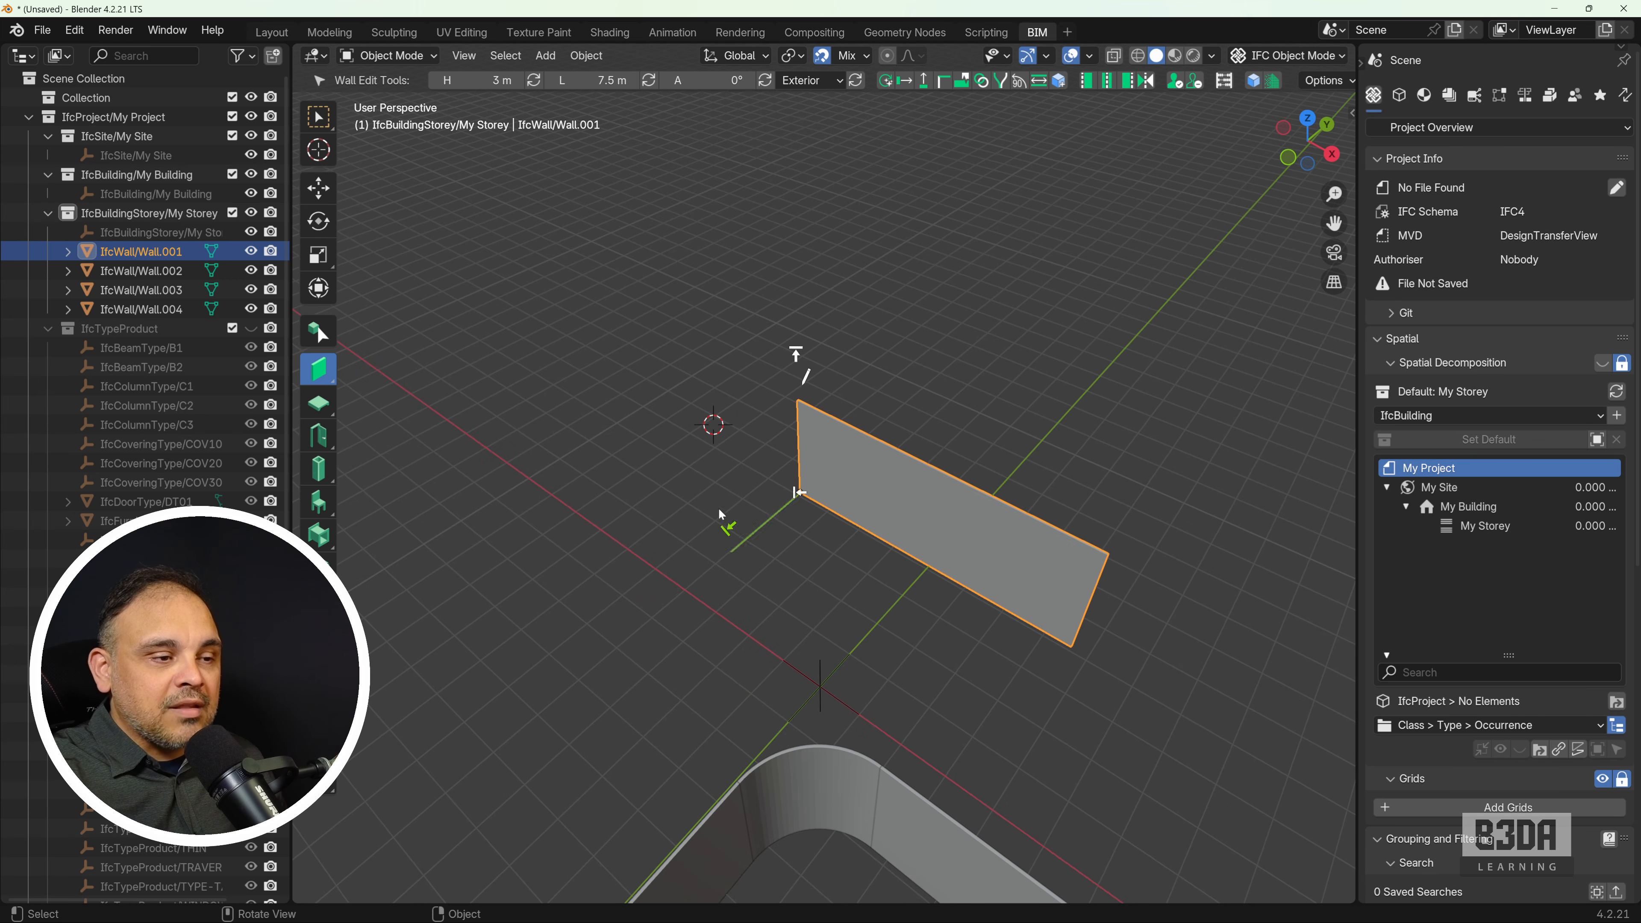
- Place the 3D cursor beyond the end of the selected rear wall and extend the wall to it
shift+right_click(1163, 671)
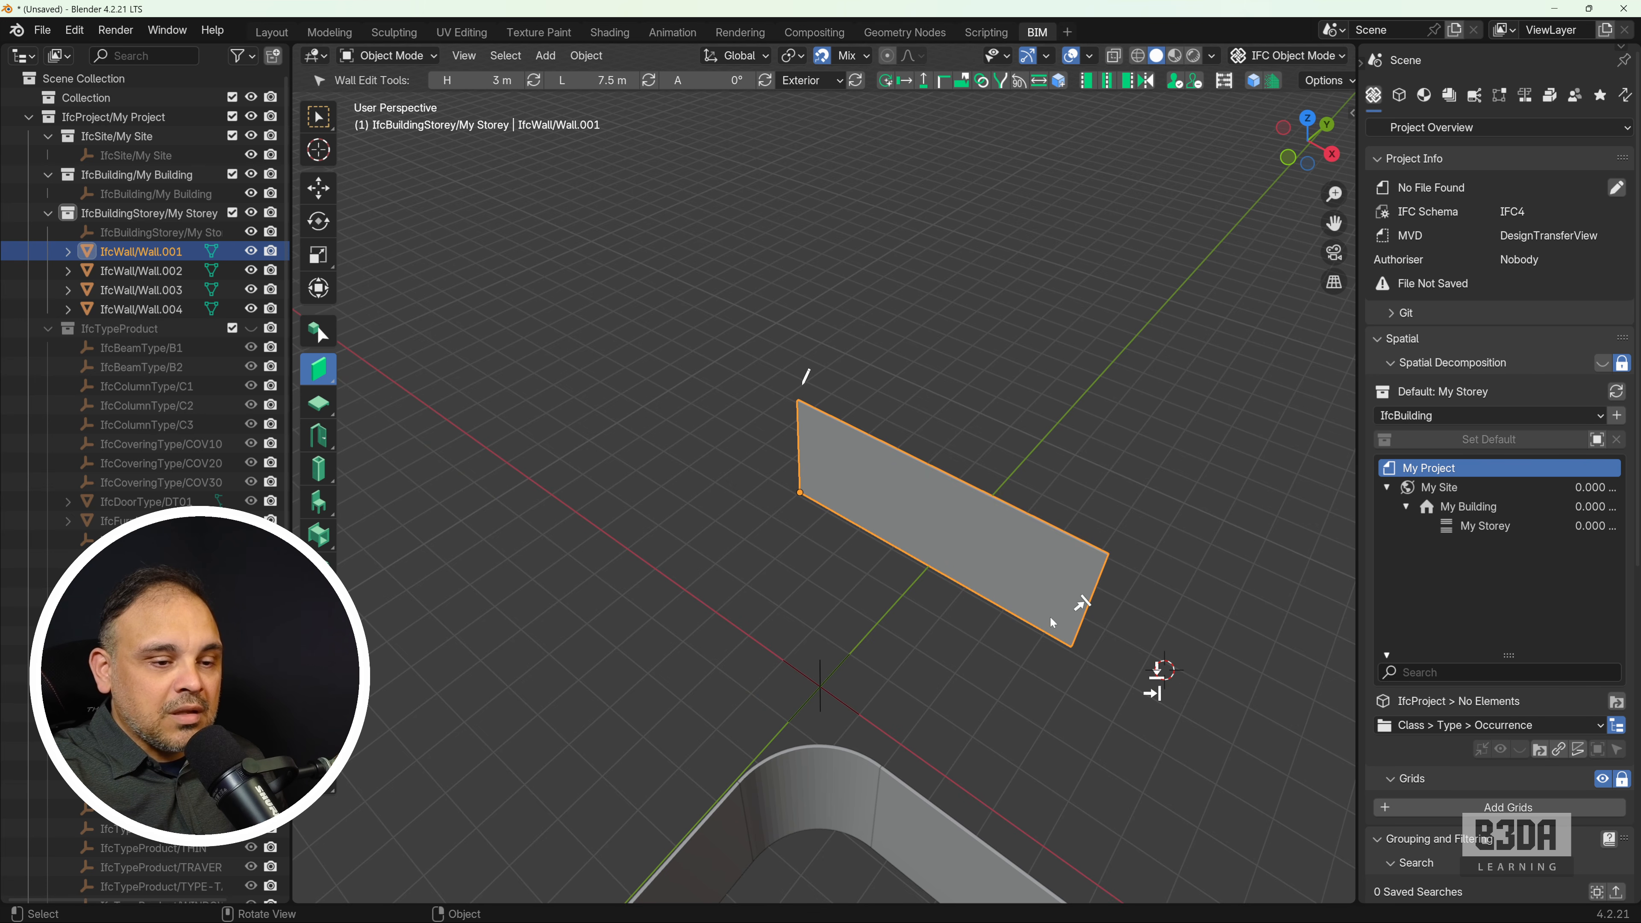
shift+middle_drag(1052, 670, 895, 613)
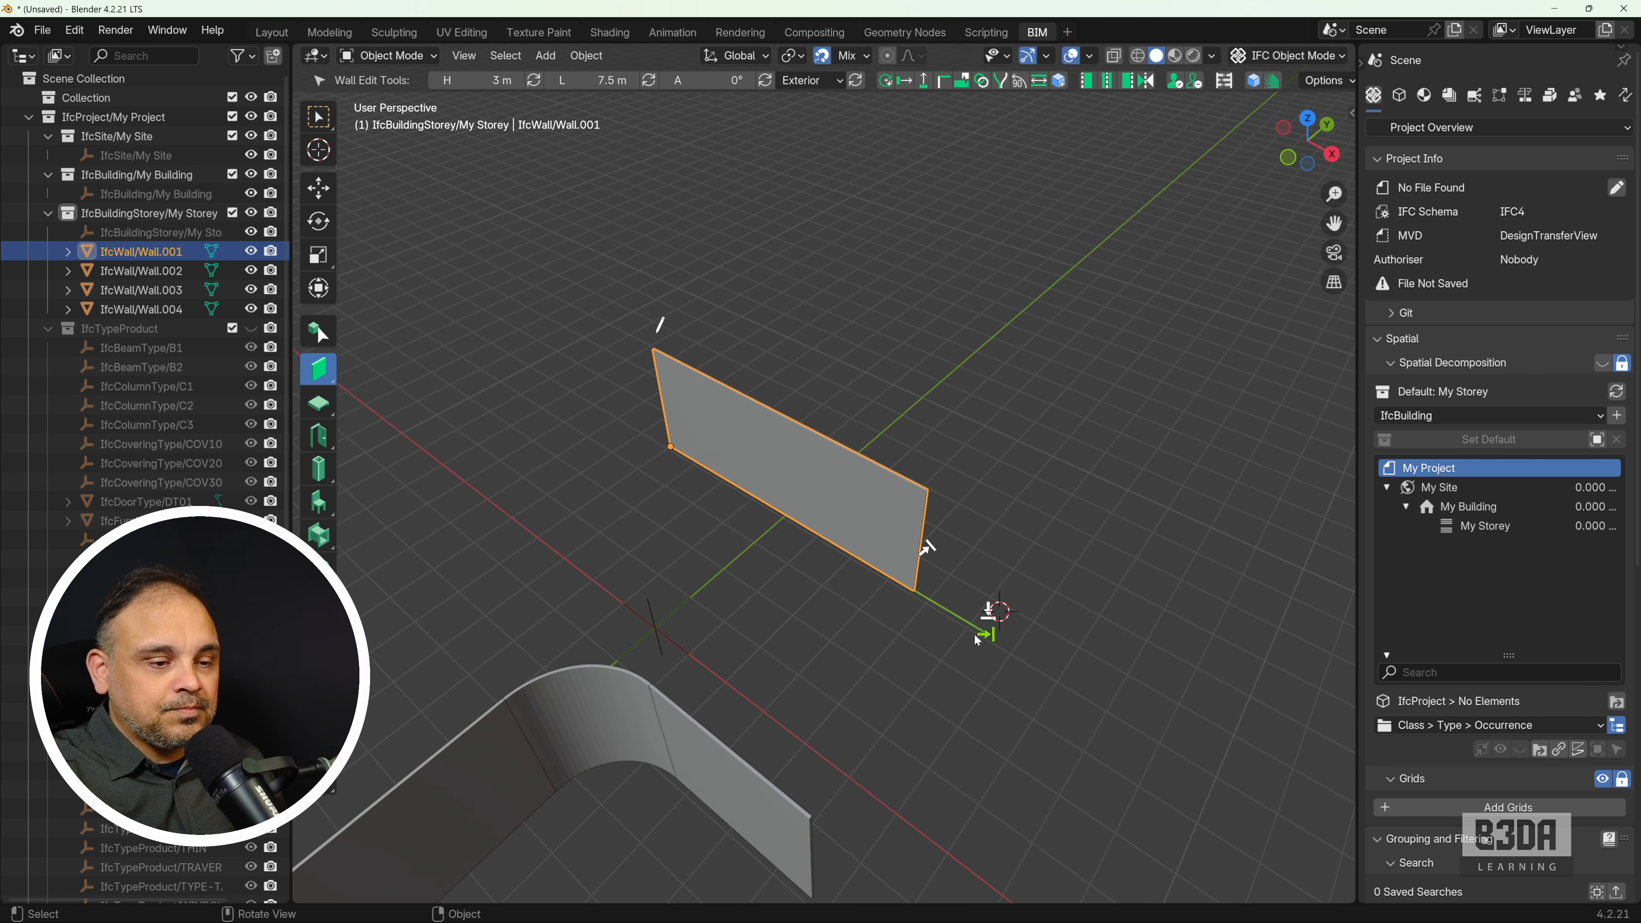
click(986, 635)
middle_drag(1047, 670, 818, 613)
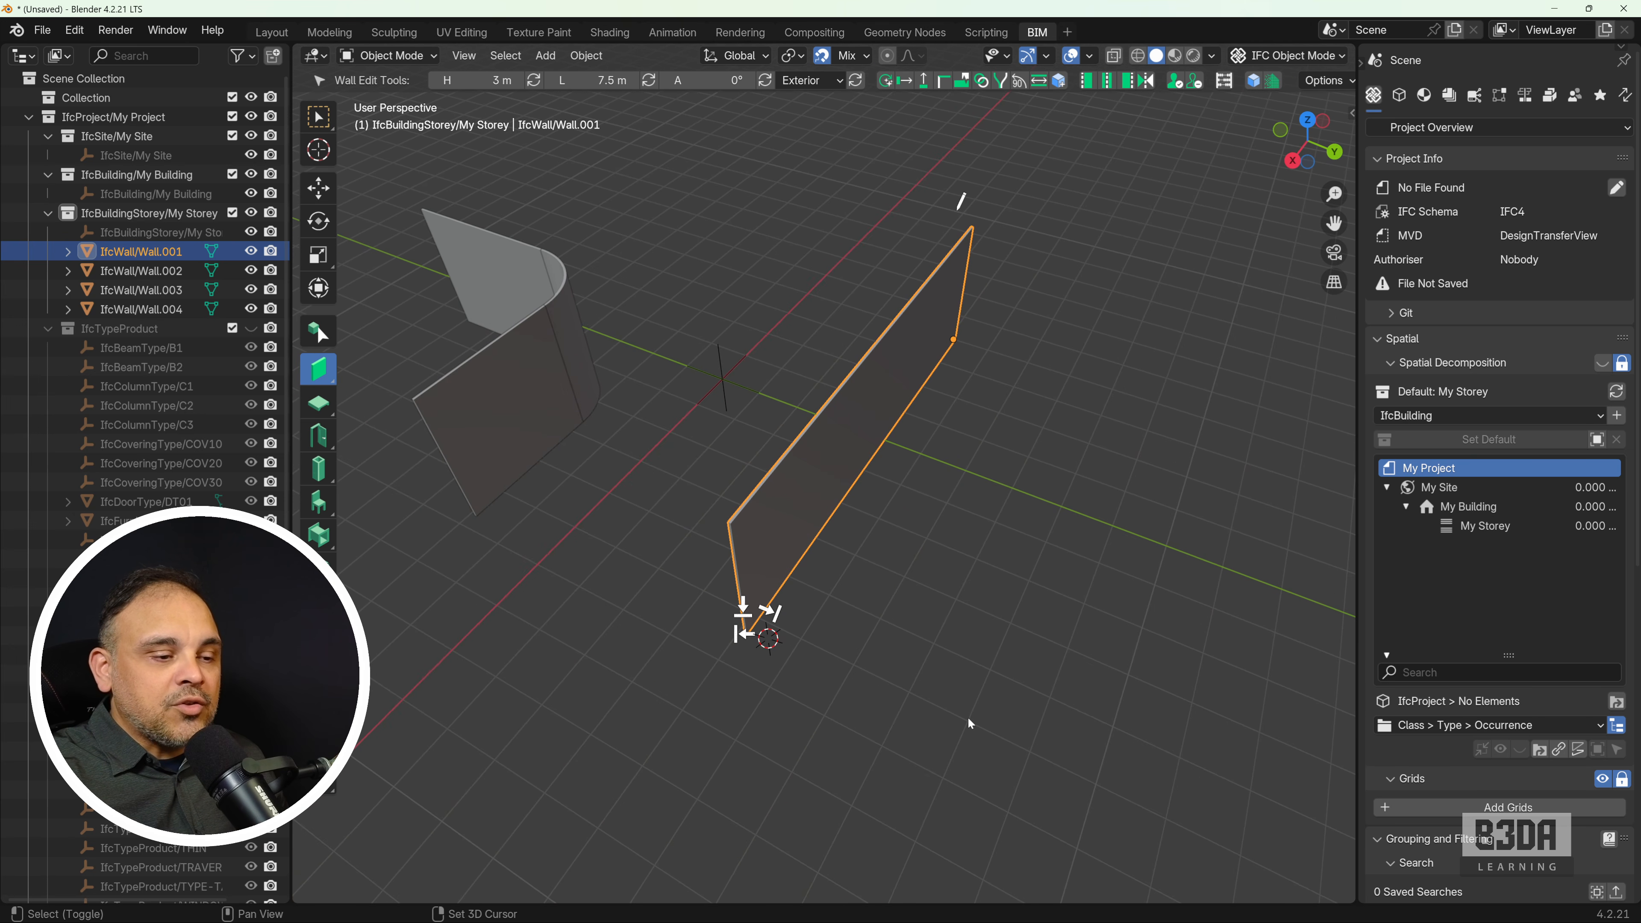
- Place the 3D cursor off to the side of the extended wall's end and add a perpendicular wall from that end towards it
shift+right_drag(971, 722, 963, 793)
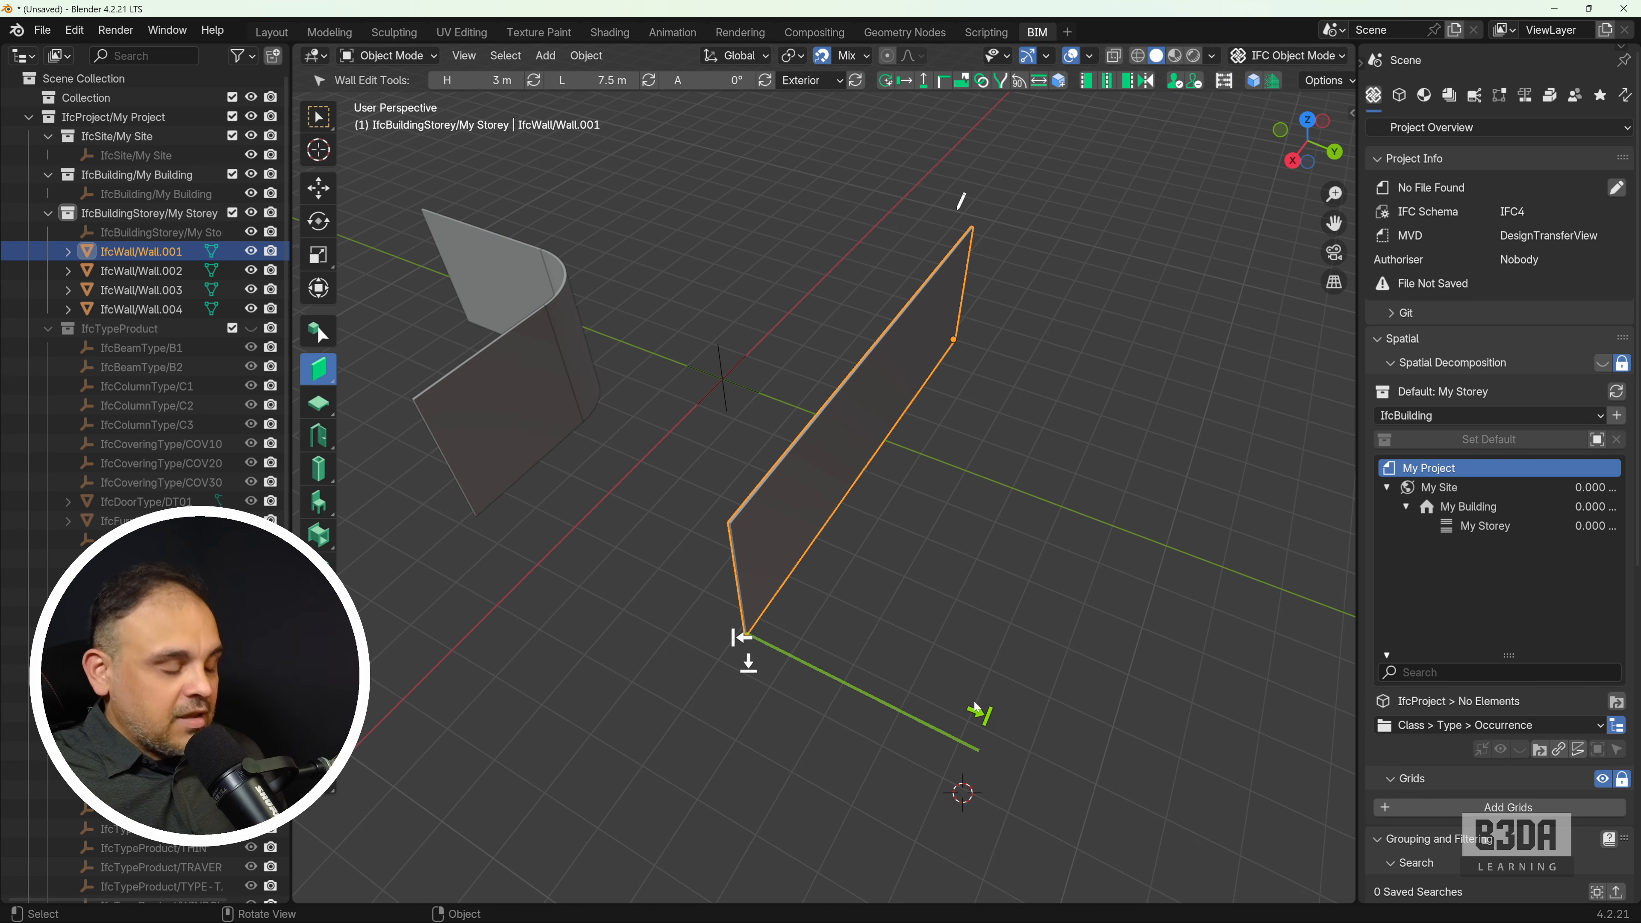
shift+middle_drag(987, 717, 994, 561)
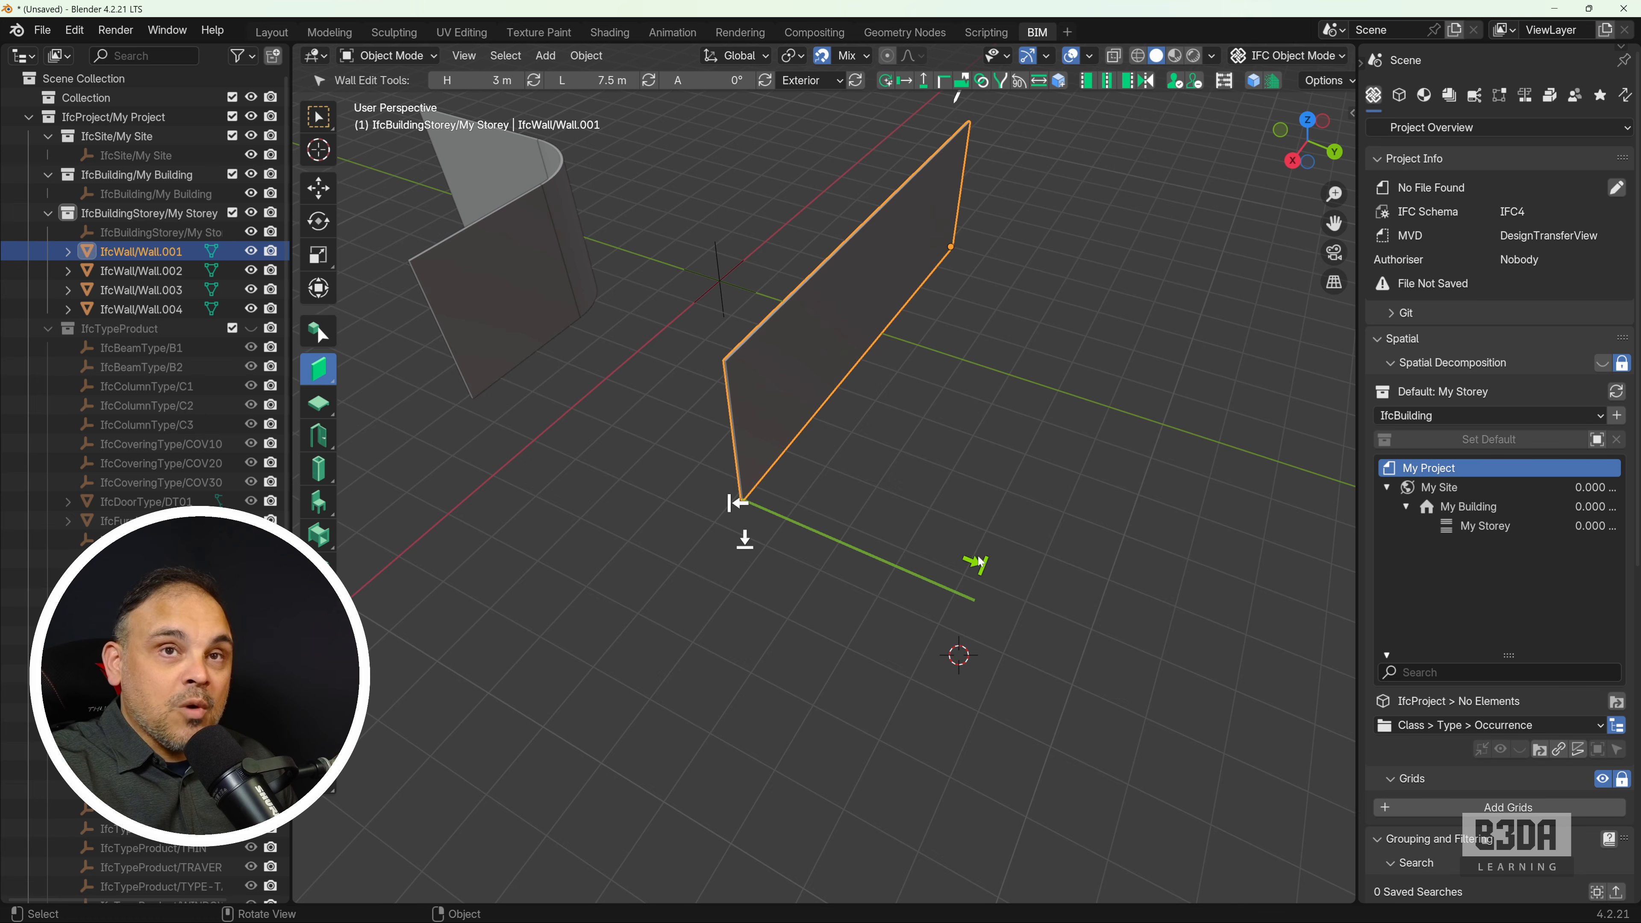
click(979, 562)
- Select the perpendicular wall together with the long rear wall and round their shared corner with a fillet of about 2.3 m radius
middle_drag(1137, 554, 869, 571)
shift+click(876, 362)
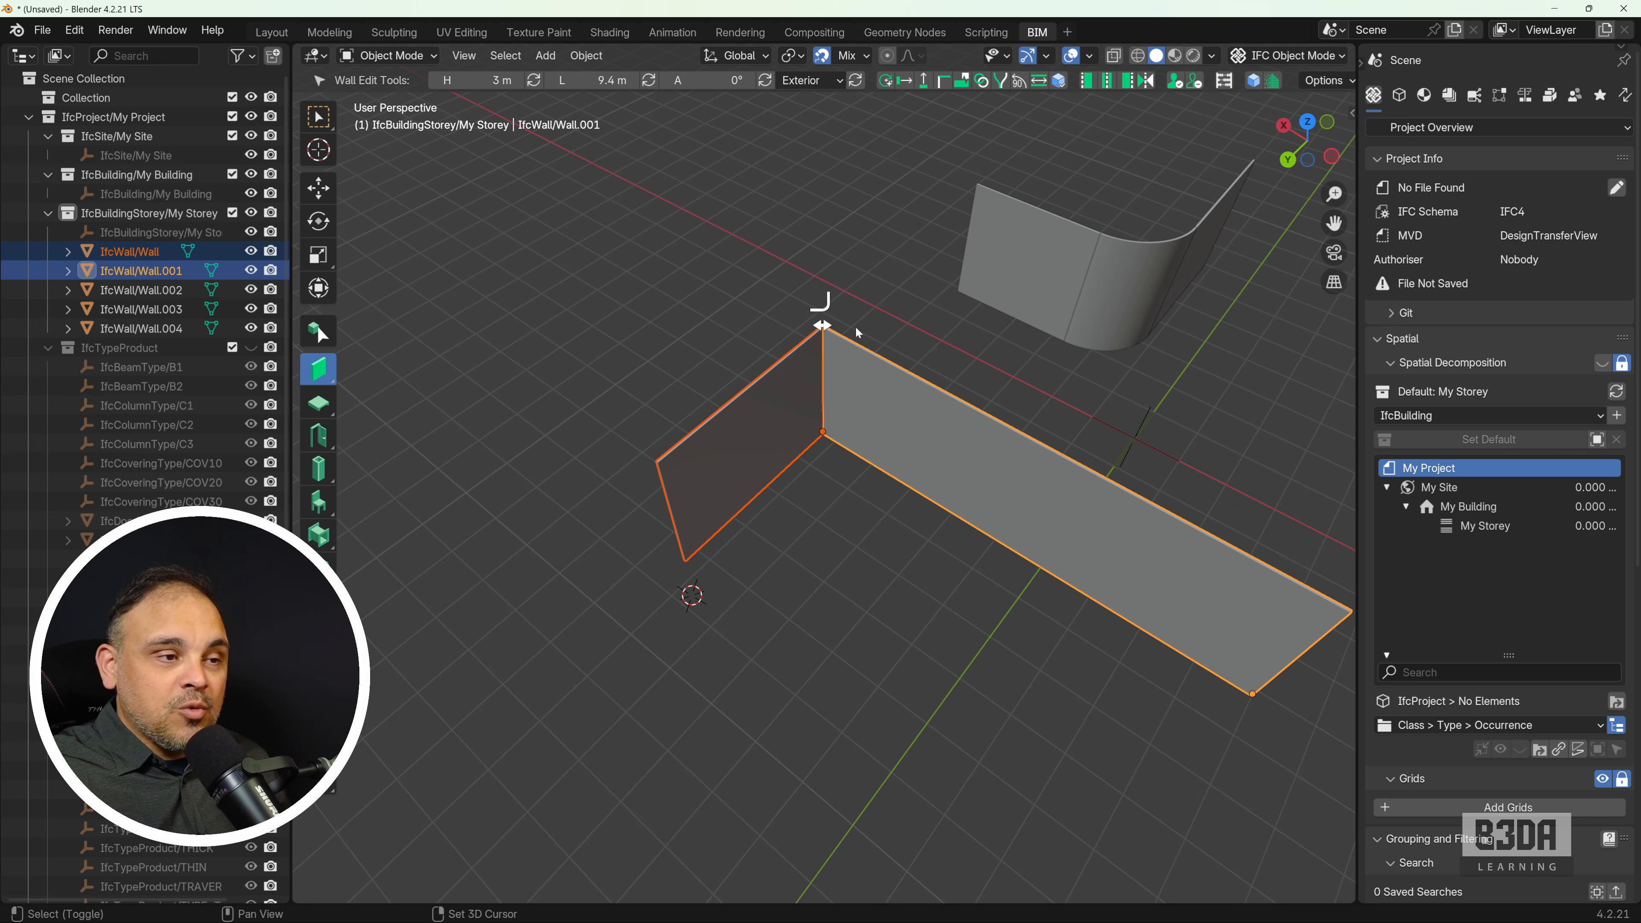
click(826, 305)
text(0.5)
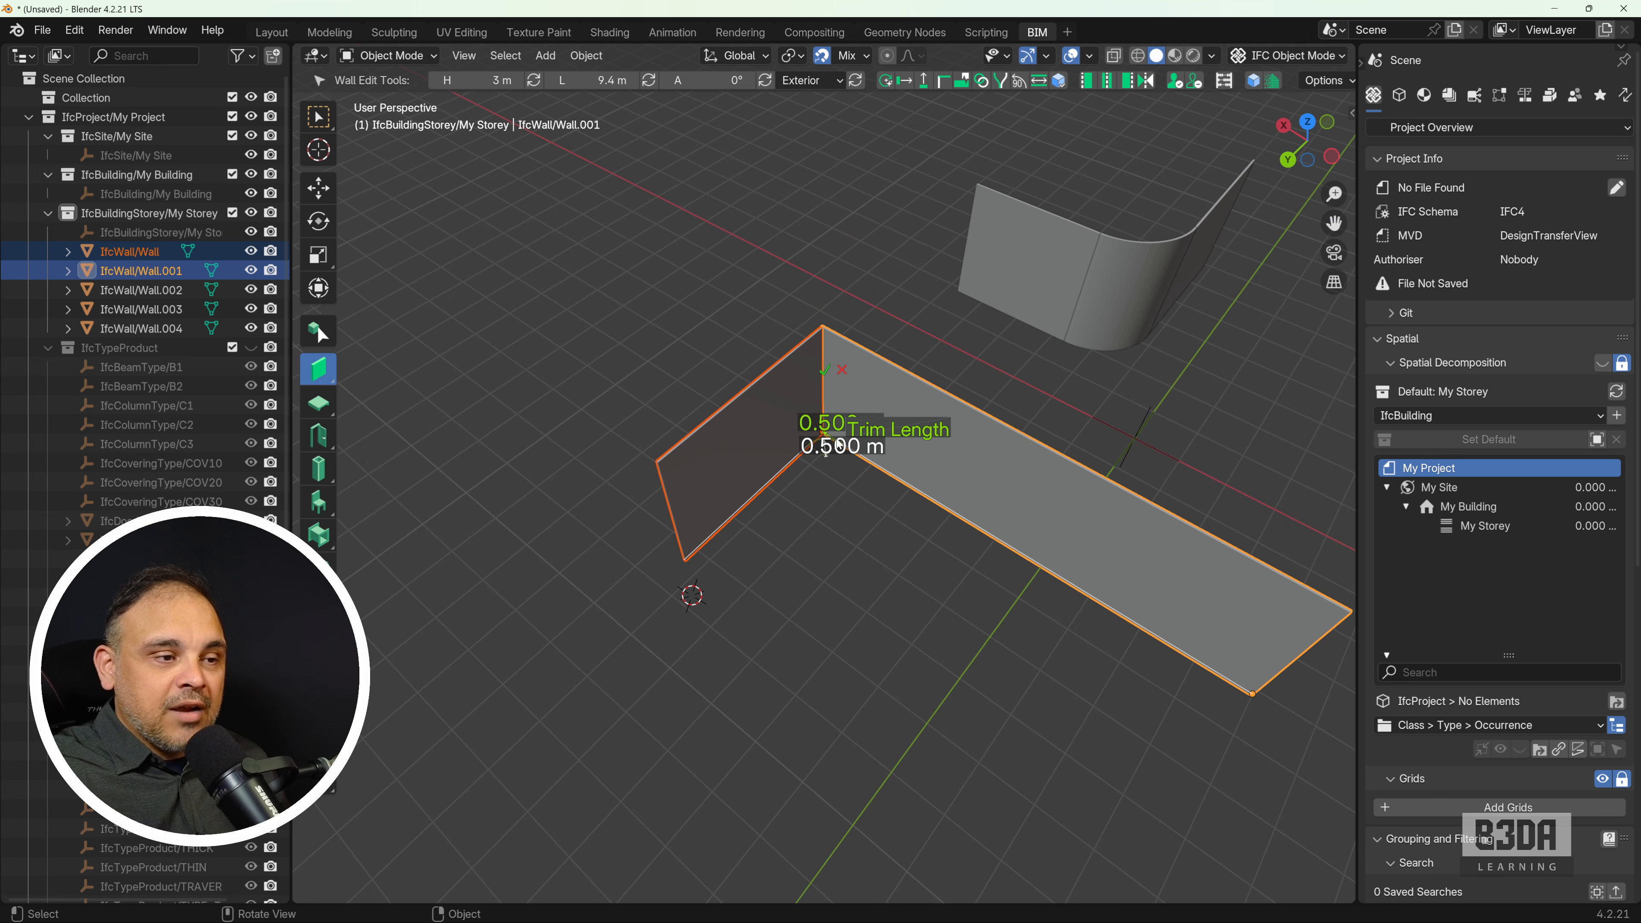
key(Return)
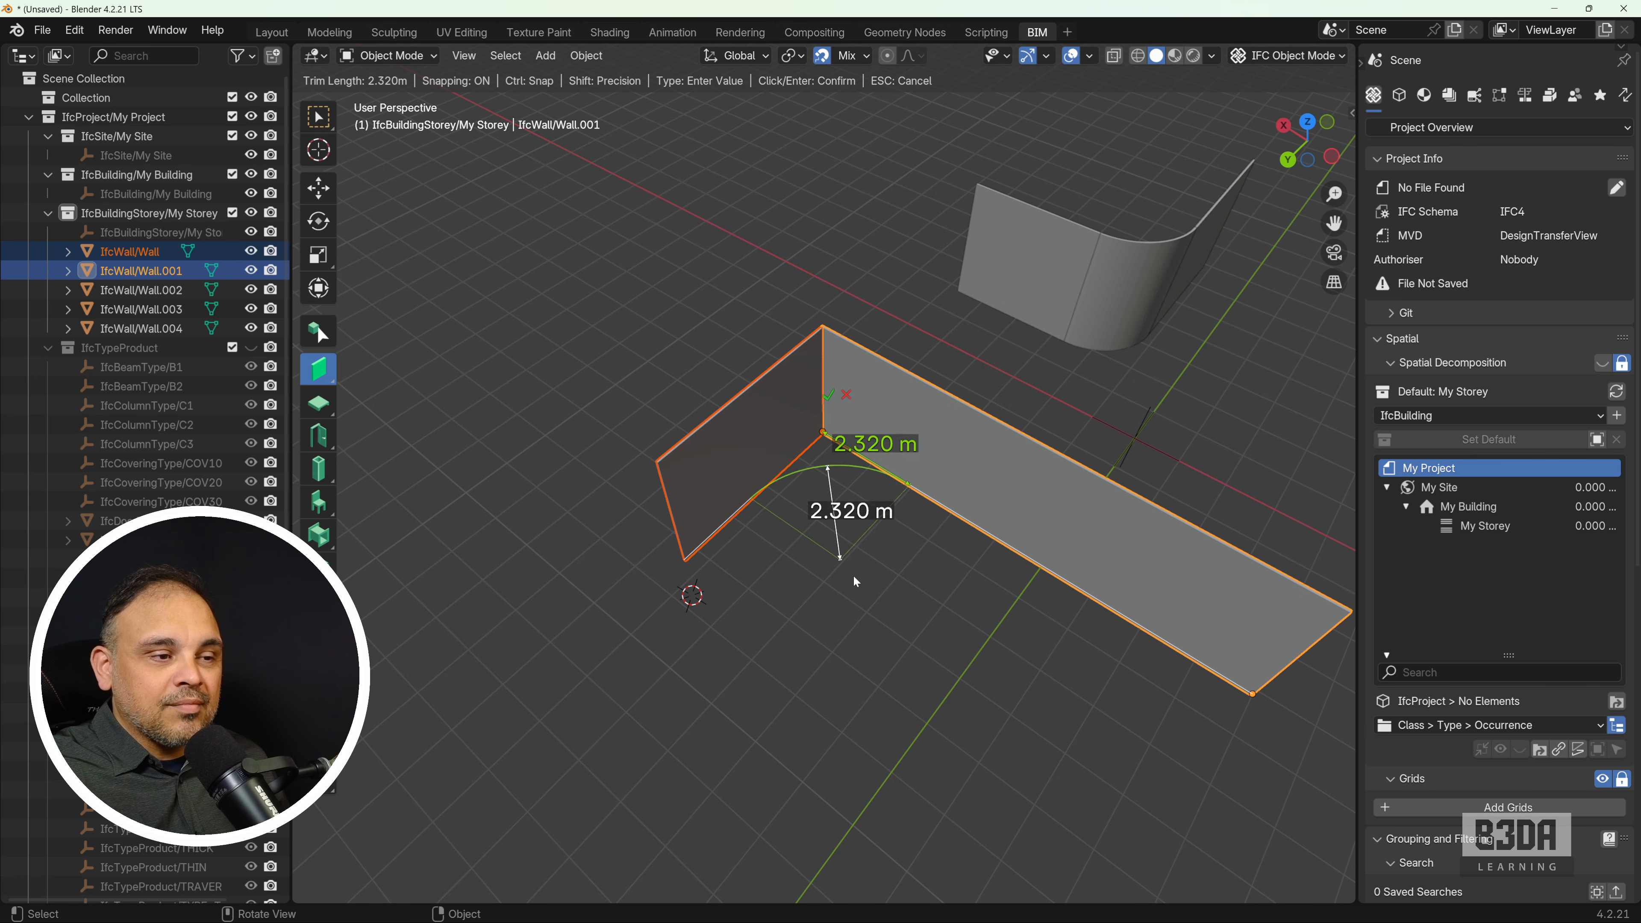
click(852, 565)
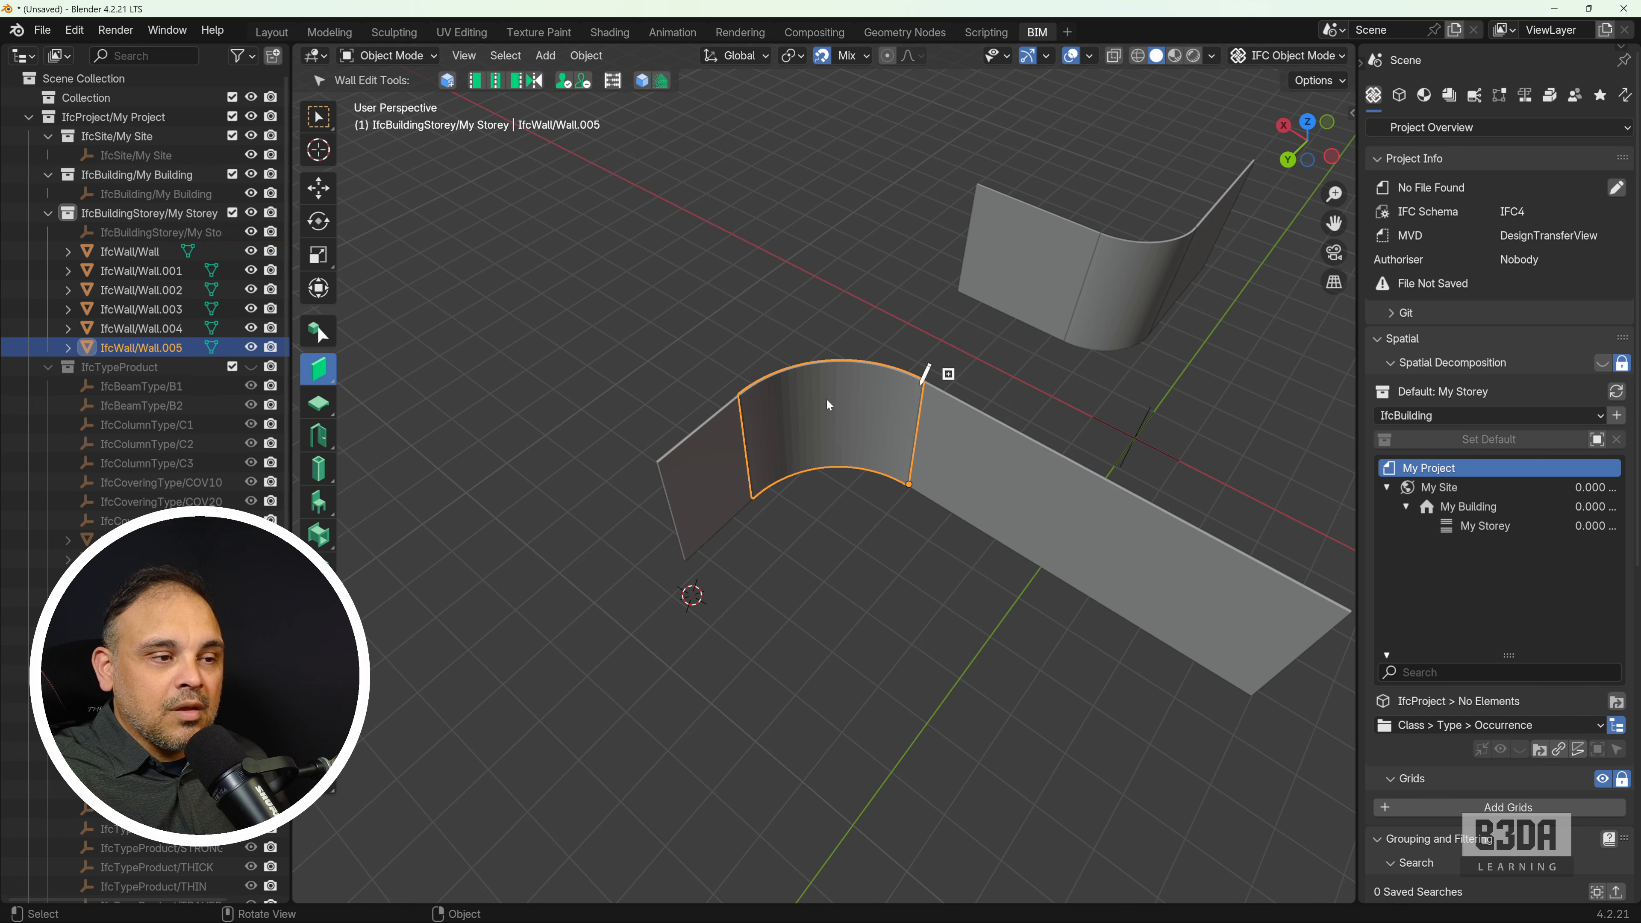
click(823, 555)
middle_drag(777, 608, 878, 558)
click(886, 525)
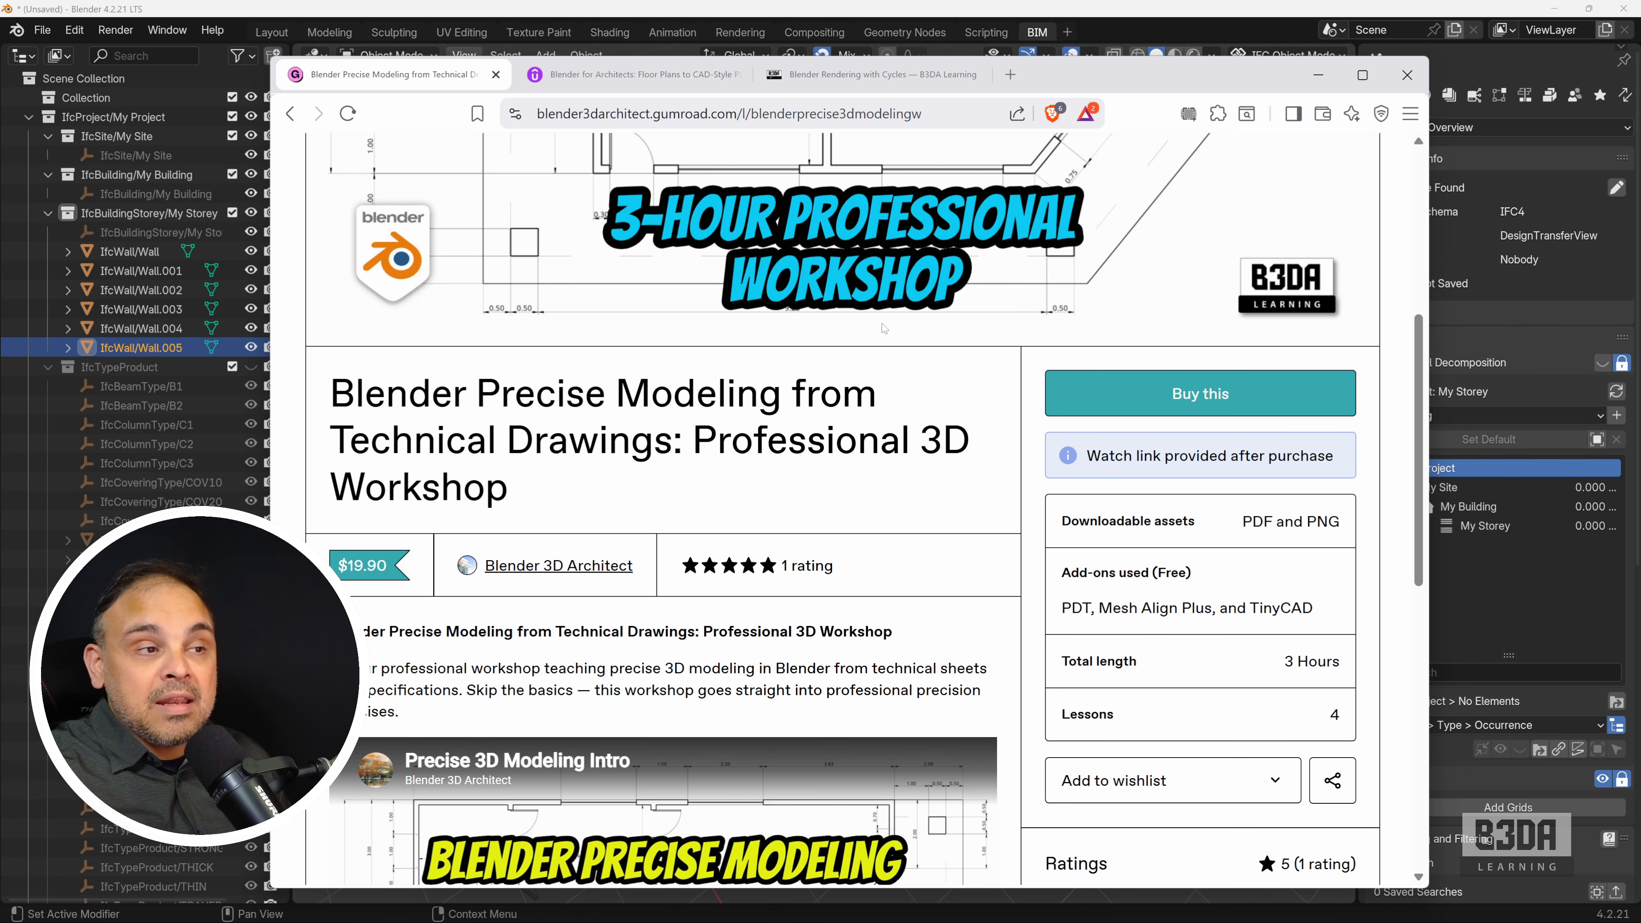
- View the Blender for Architects: Floor Plans to CAD-Style PDFs course page and the Blender Rendering with Cycles book page in the browser
click(635, 76)
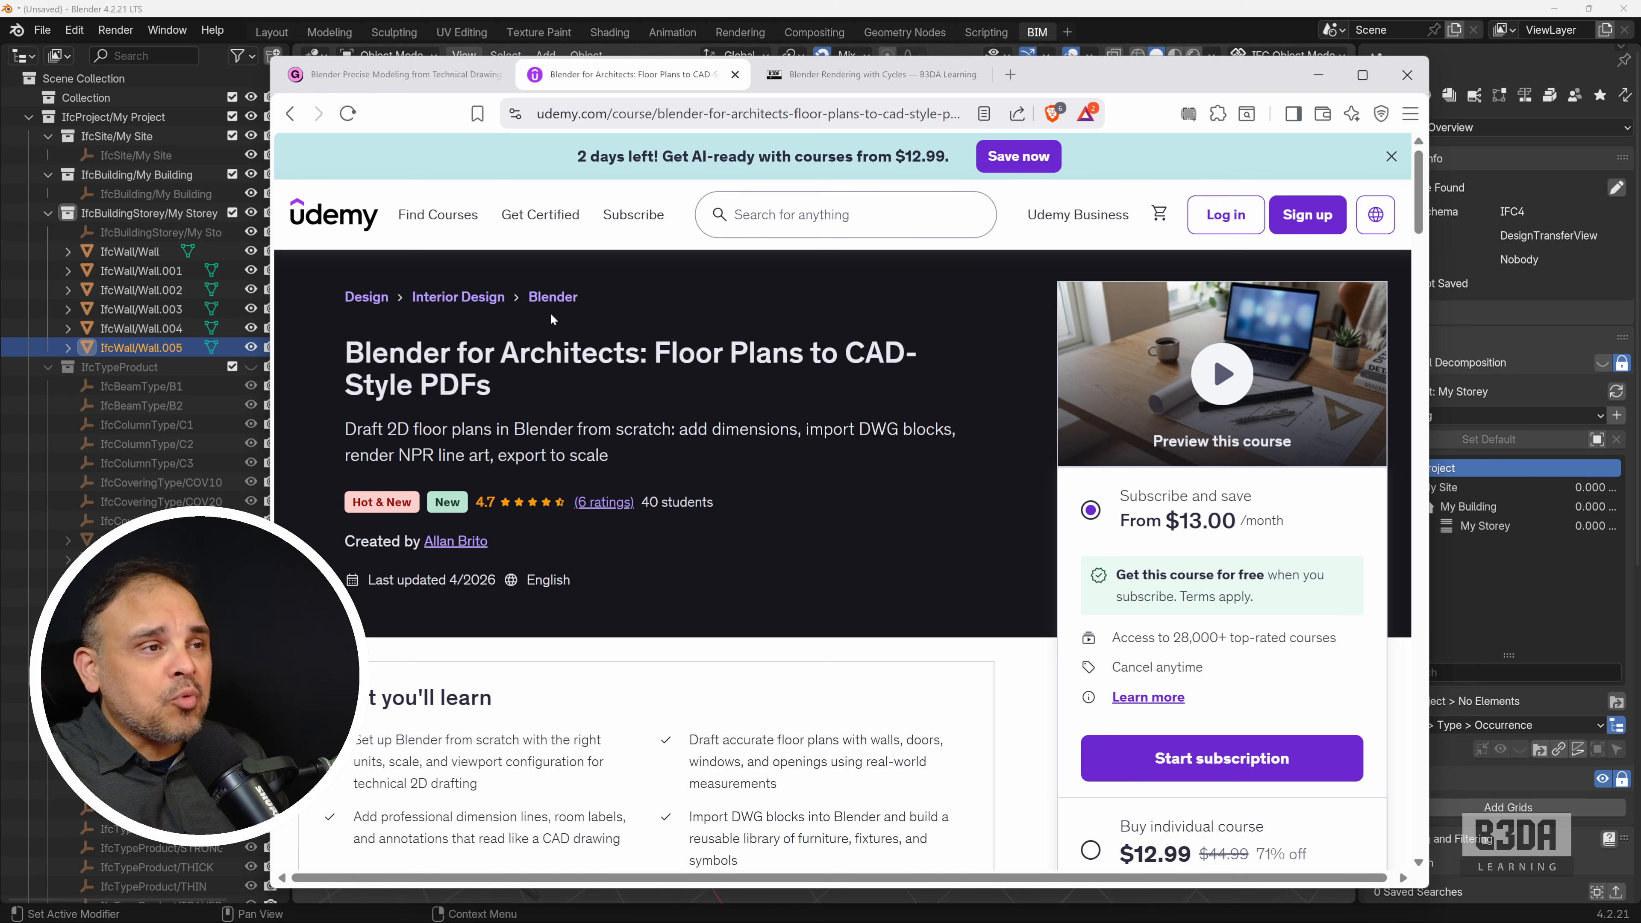
click(886, 76)
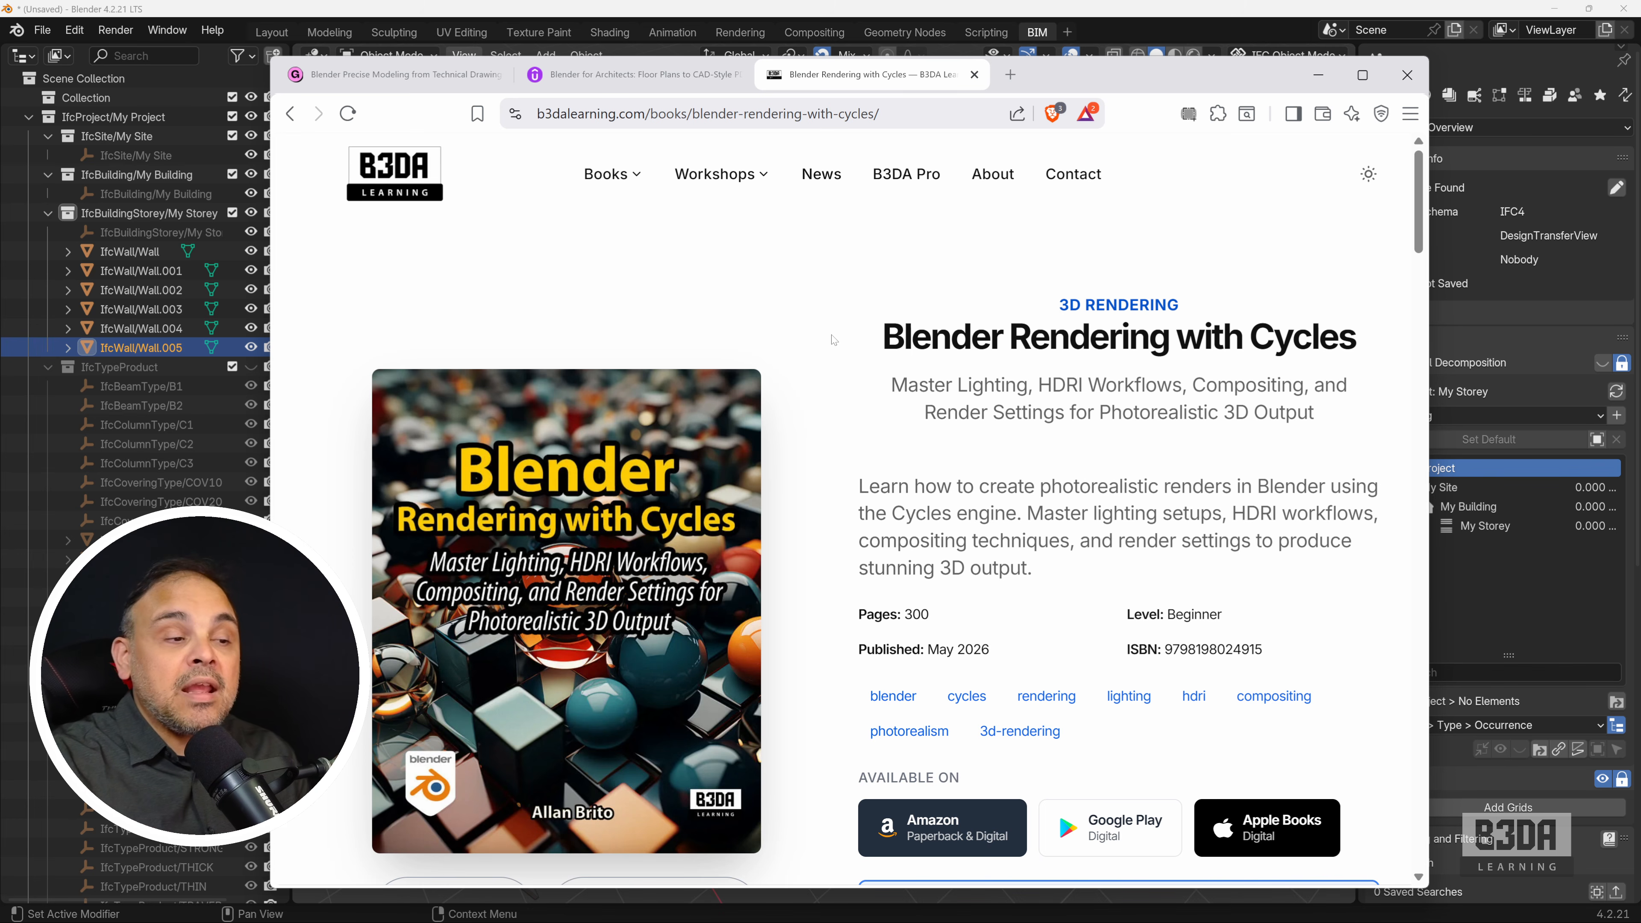
scroll(868, 602, down, 1)
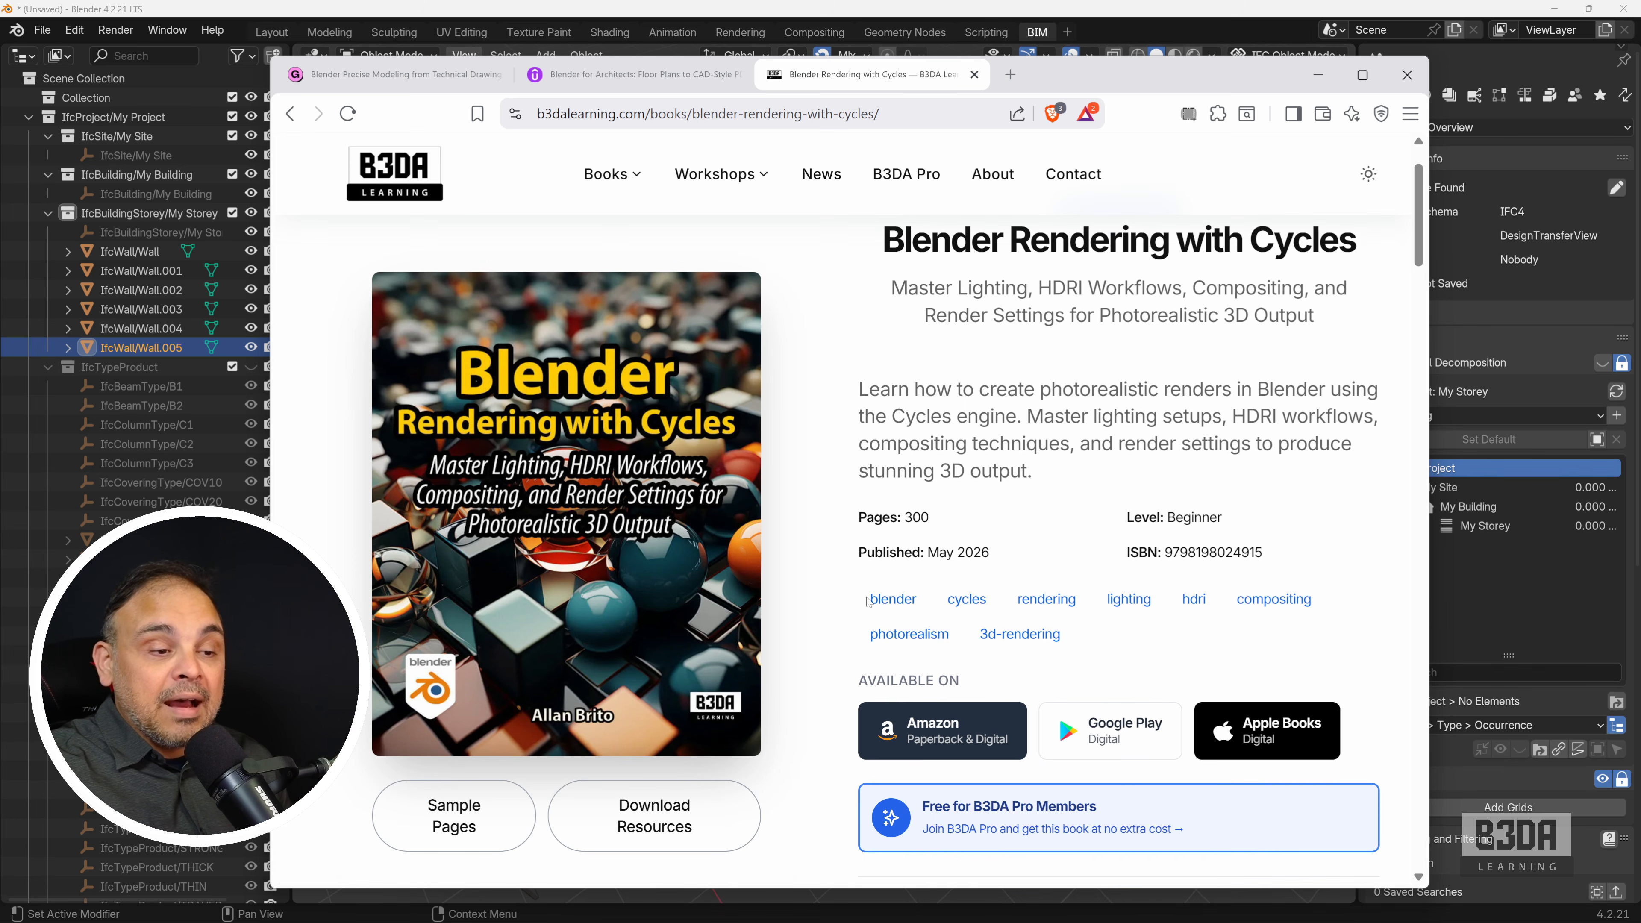